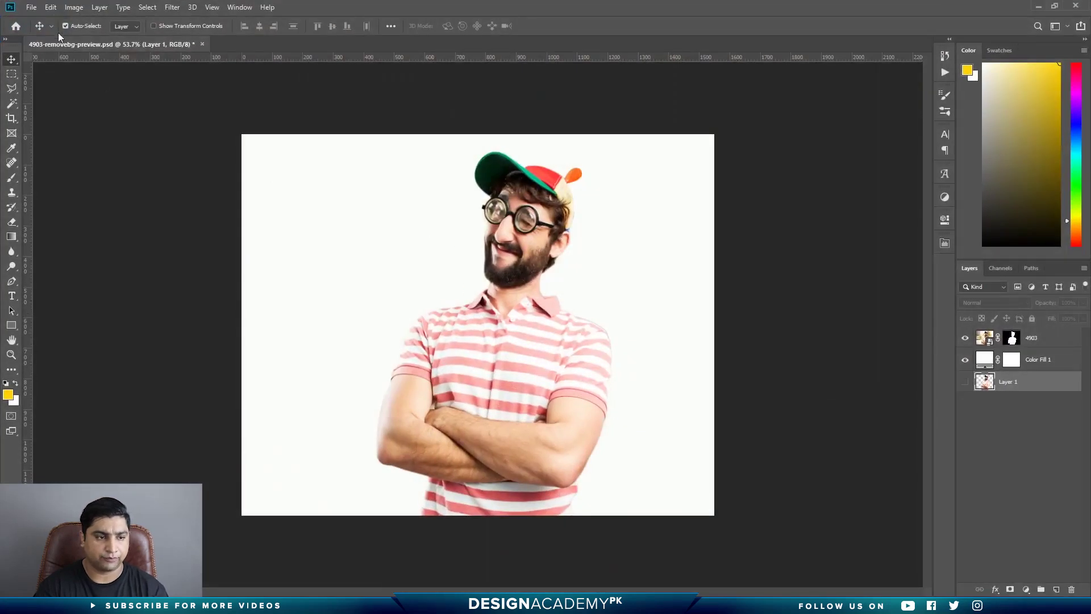
- Create a new 1400 x 1400 pixel document at 72 pixels/inch in RGB Color with a white background
left_click(32, 8)
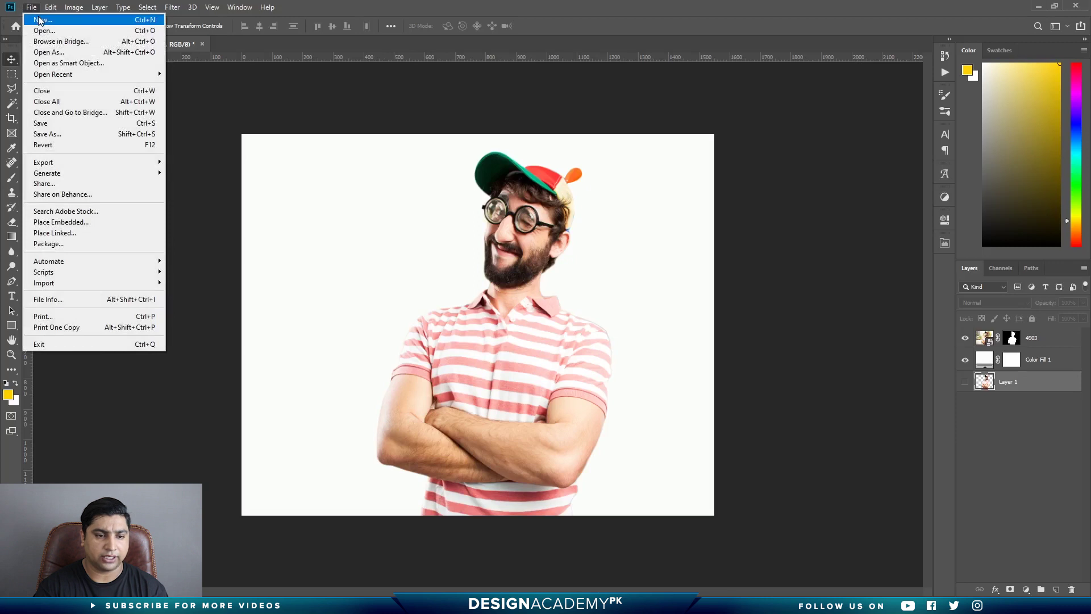
left_click(40, 21)
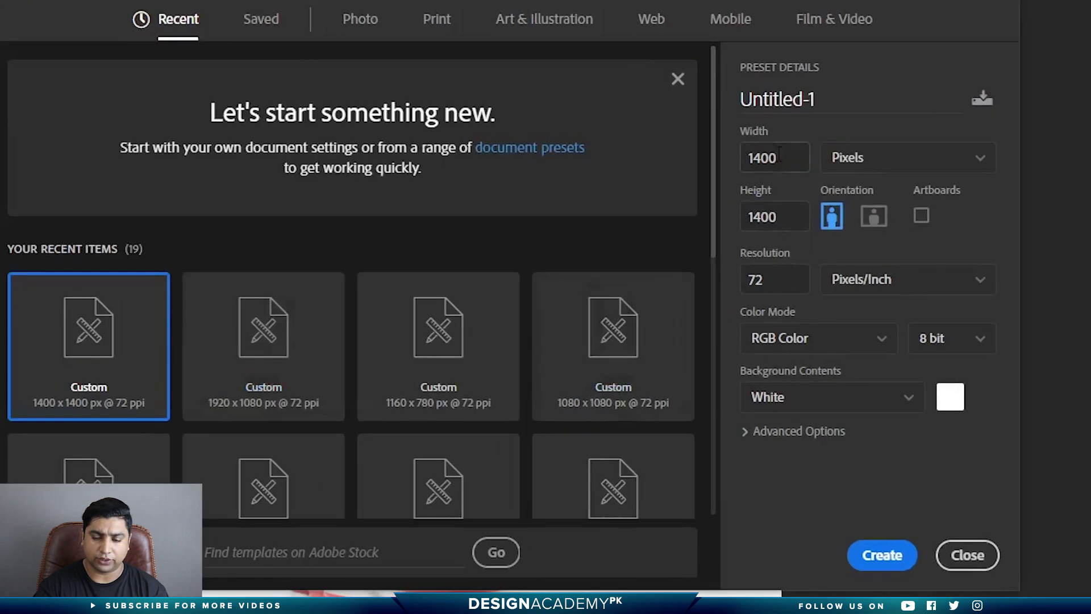
left_click(713, 244)
left_click(721, 279)
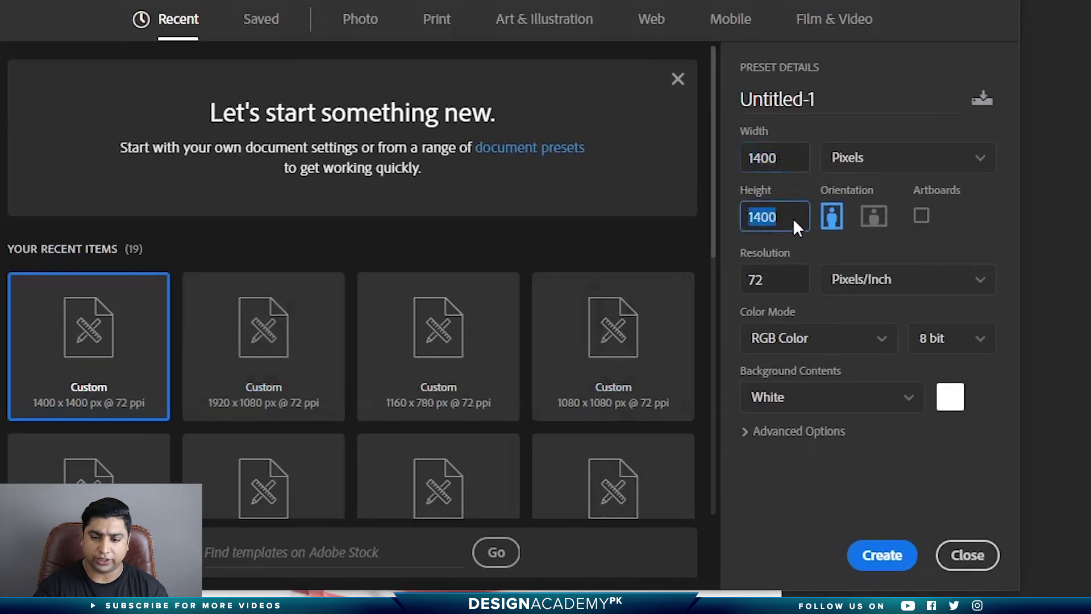
left_click(792, 277)
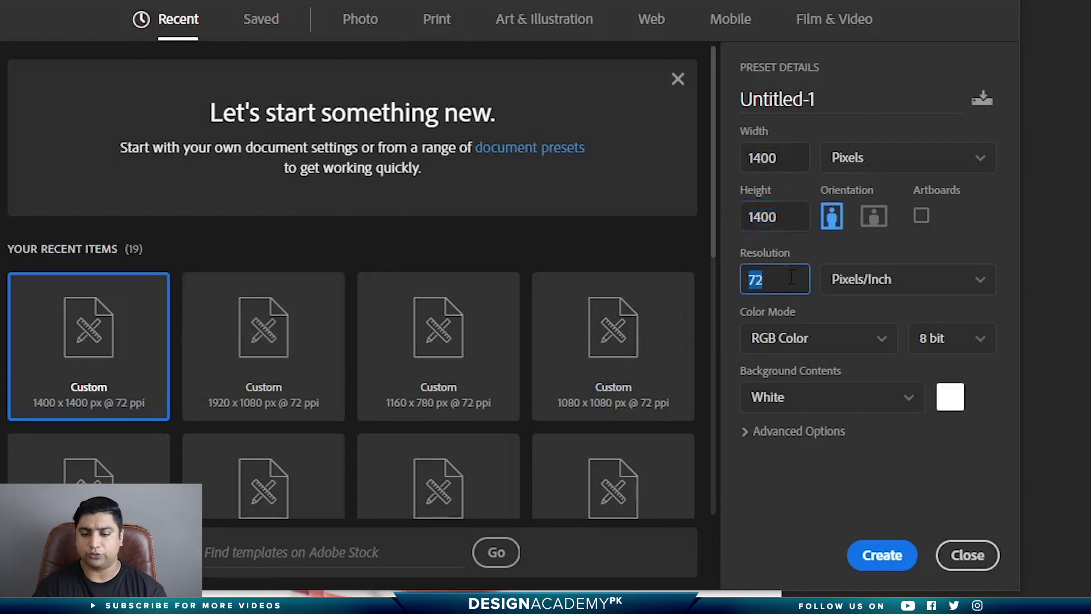
left_click(881, 555)
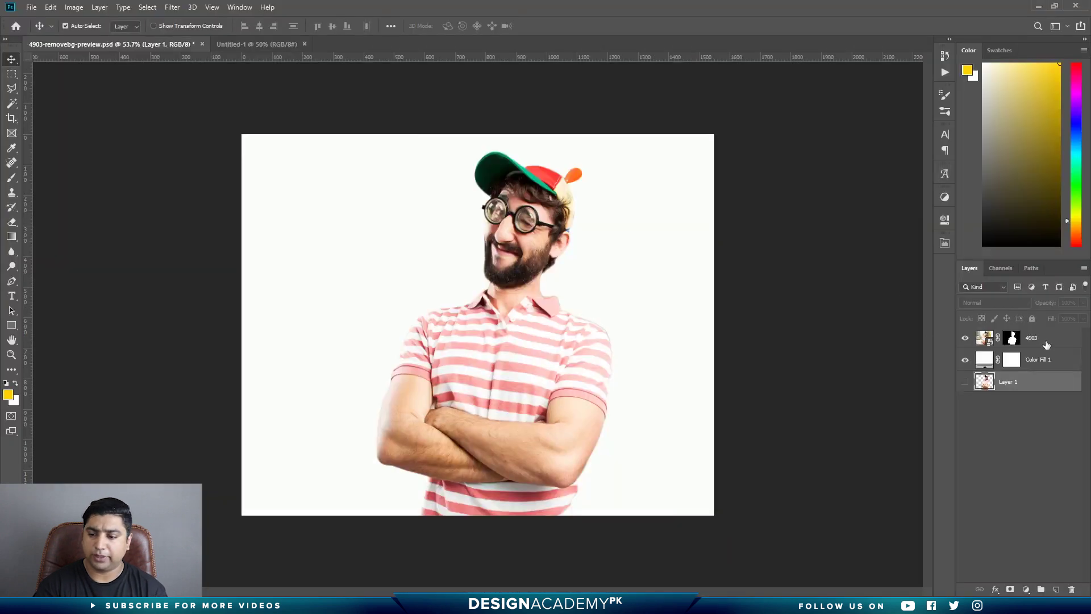
- Copy the masked 4903 layer into the new document and place the man against the canvas's right and bottom edges
left_click(994, 340)
left_click_drag(1052, 343, 562, 338)
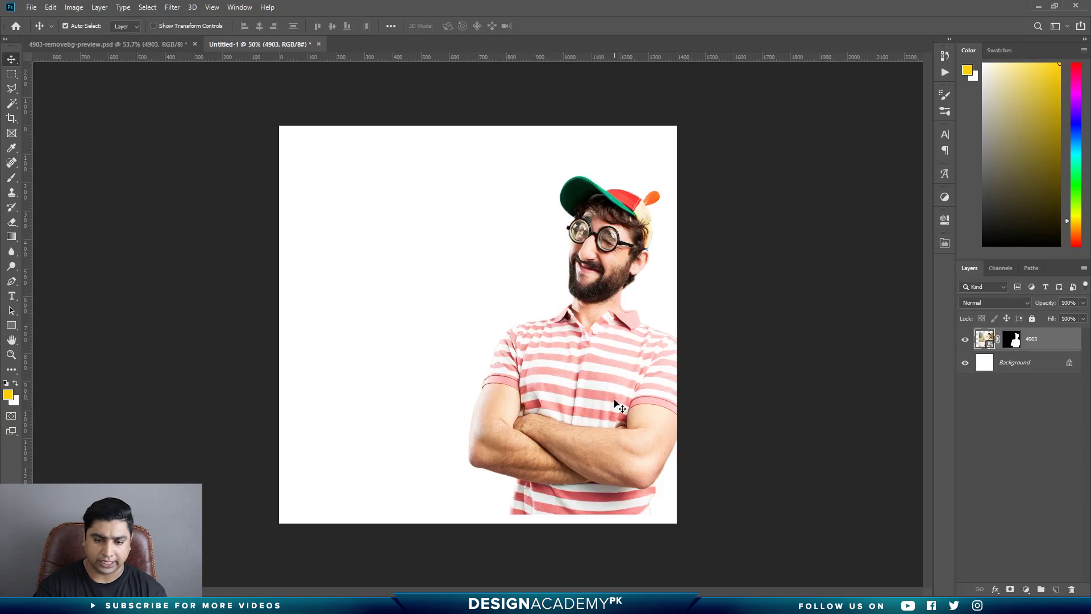
mouse_move(616, 404)
left_mouse_down()
mouse_move(588, 411)
mouse_move(599, 415)
left_mouse_up()
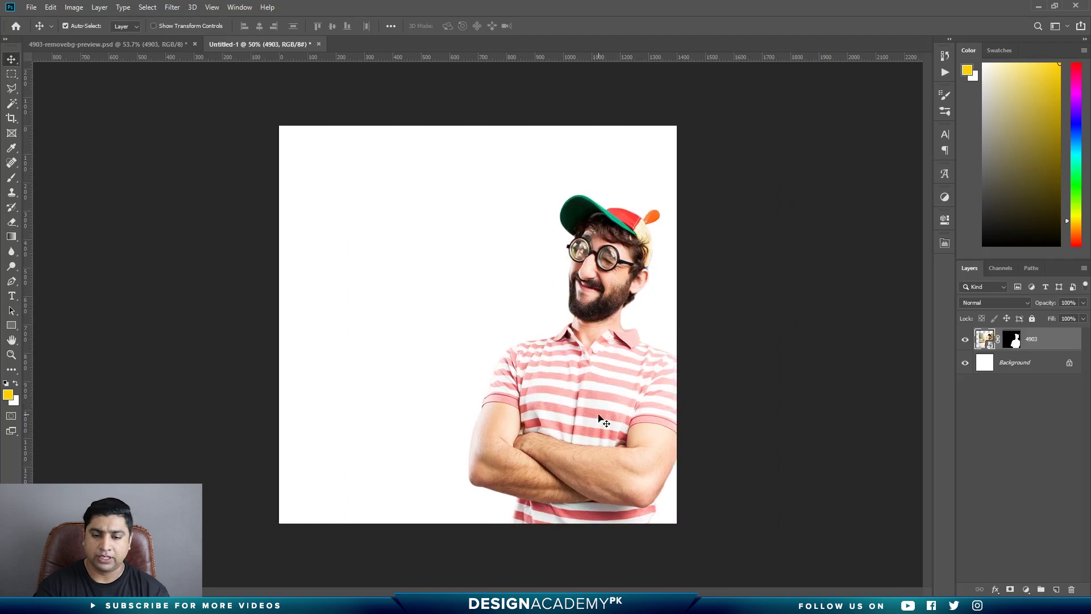
- Scale the 4903 layer up to about 115% and reposition the man in the canvas's lower right corner
key("ctrl+t")
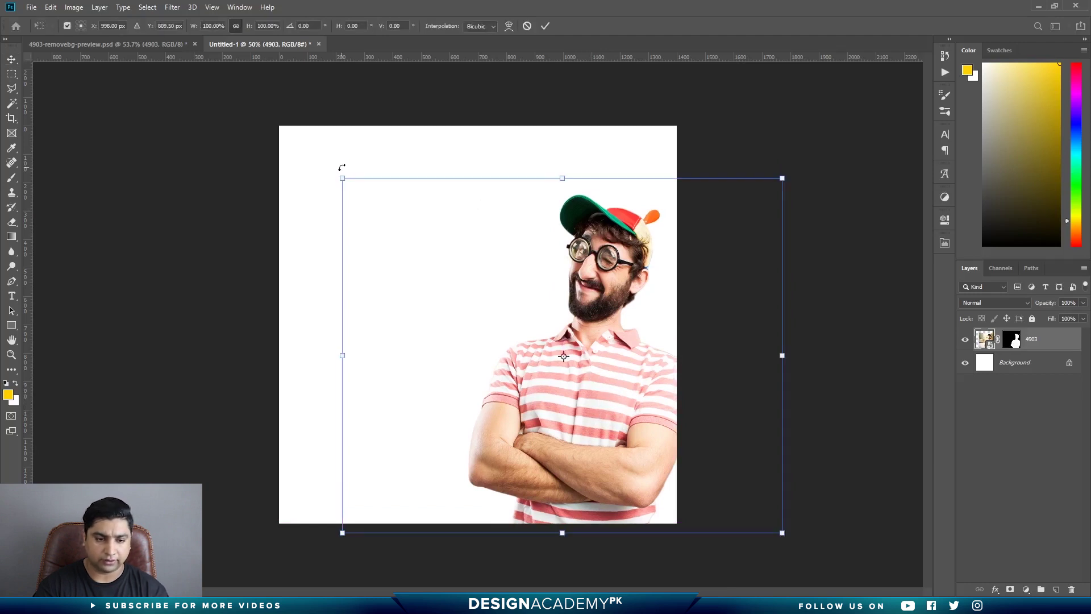
left_click_drag(341, 181, 274, 127)
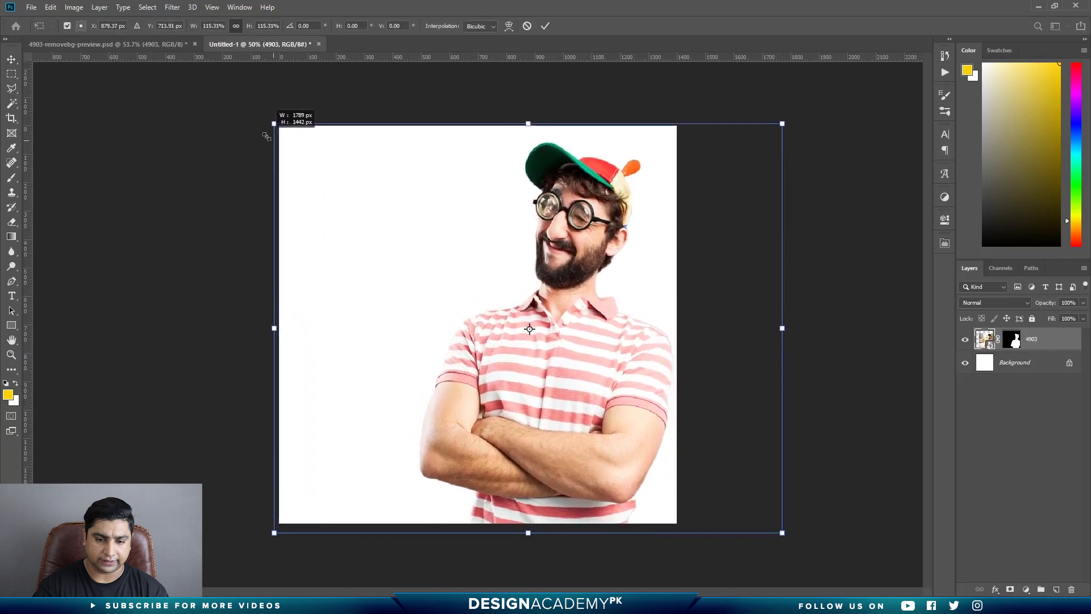
left_click_drag(570, 363, 623, 398)
key("Return")
- Add a solid color fill layer in coral red fd5b51 directly above the Background layer
key("alt+[")
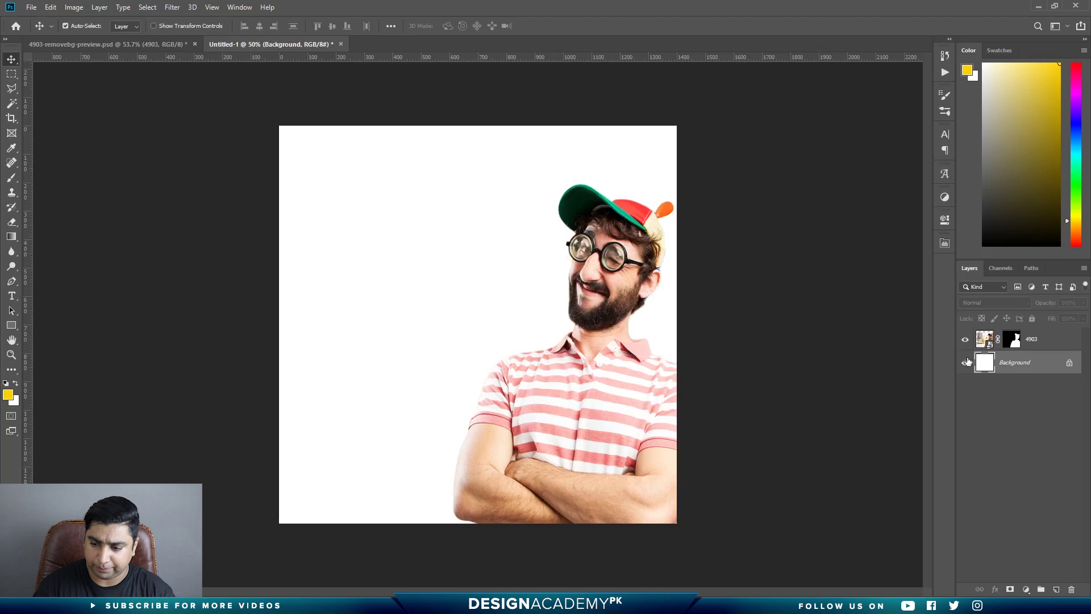
left_click(1025, 589)
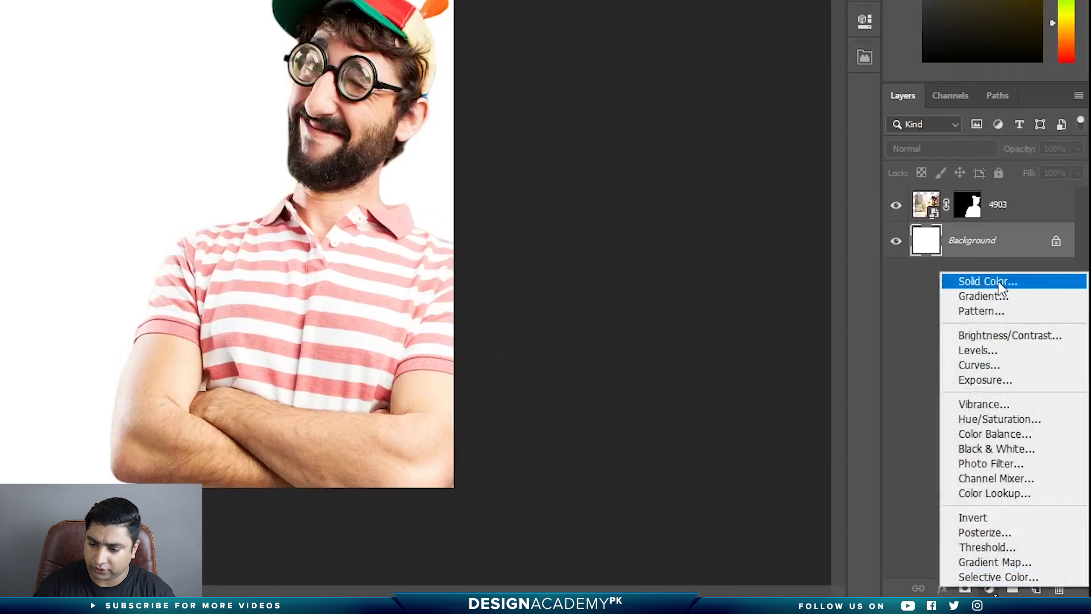
left_click(999, 282)
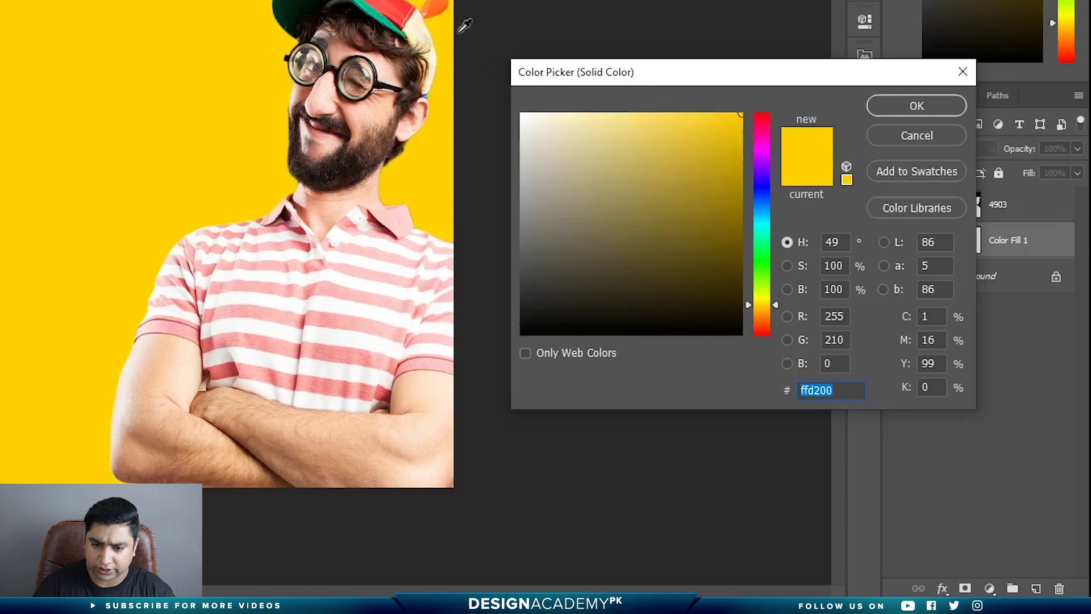
left_click(387, 5)
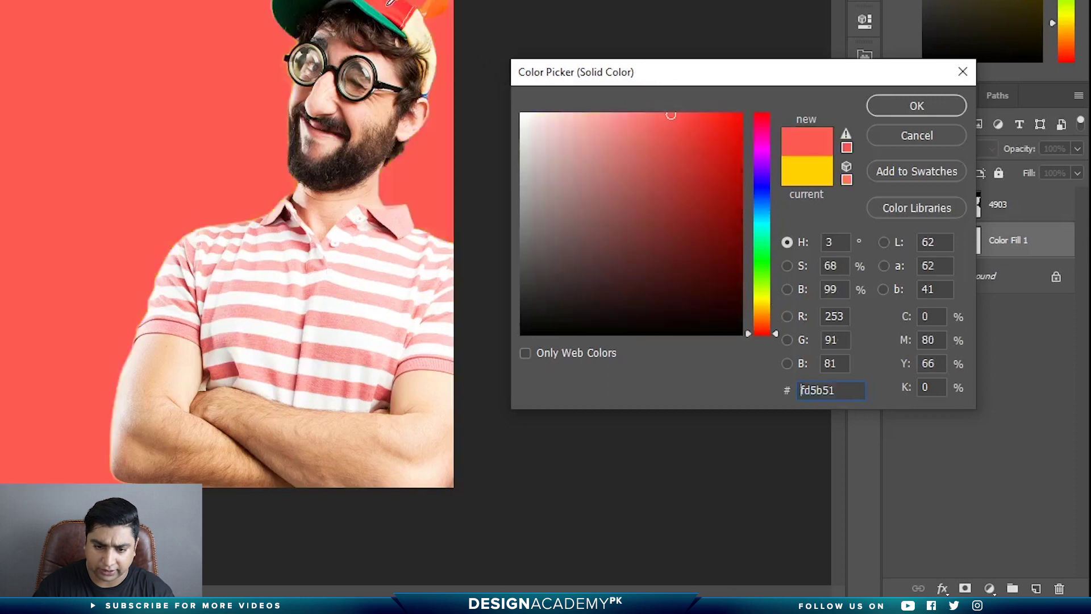
left_click(898, 106)
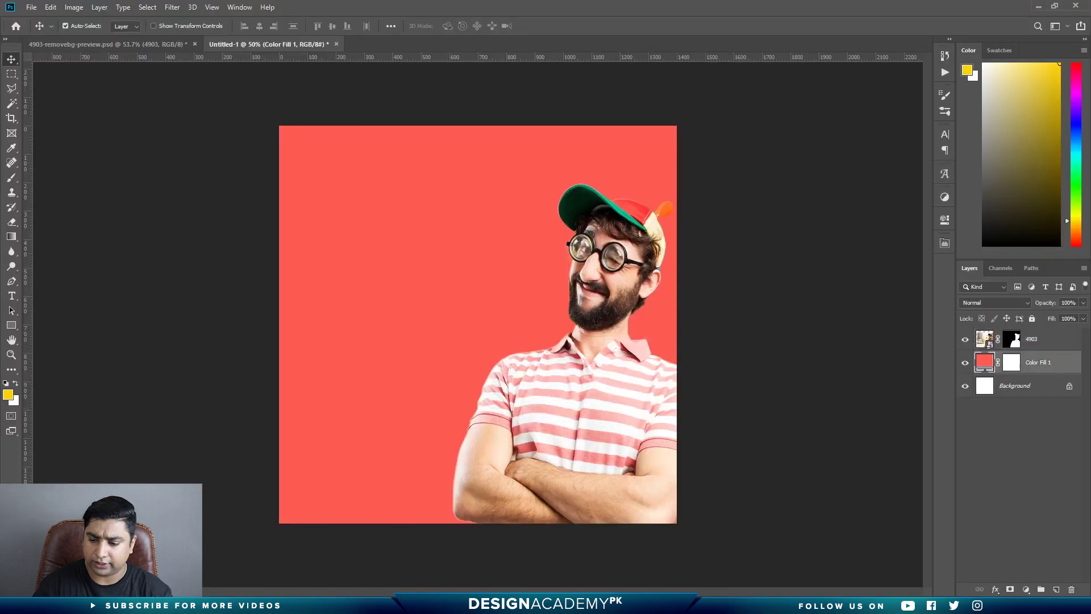
- Add an empty layer above the color fill and set up a soft brush of 417 px
left_click(1036, 588)
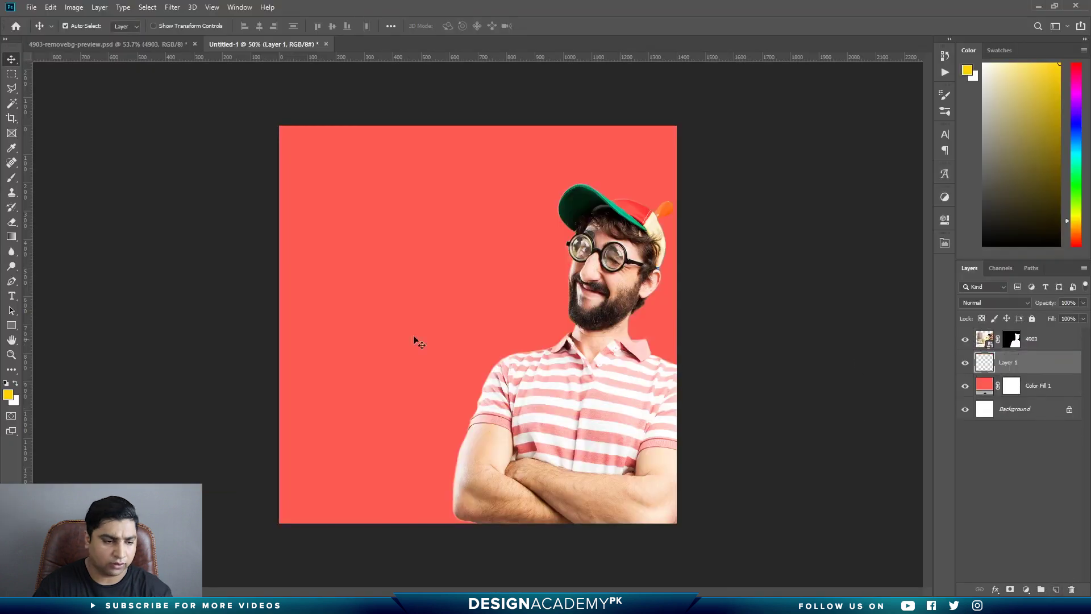
left_click(12, 178)
left_click(48, 178)
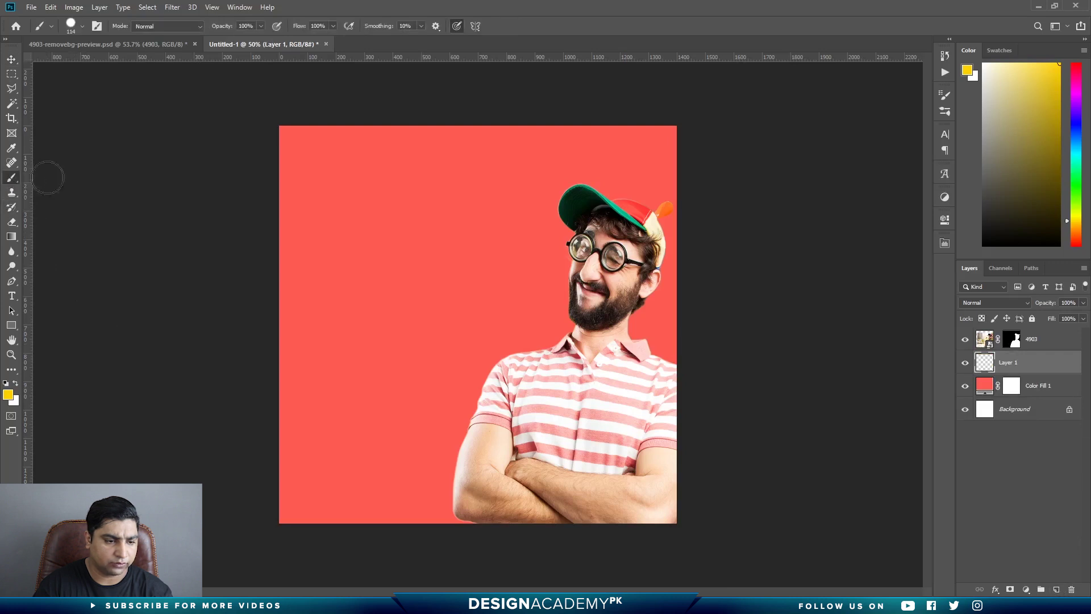
left_click(83, 26)
left_click_drag(204, 132, 94, 132)
key("Return")
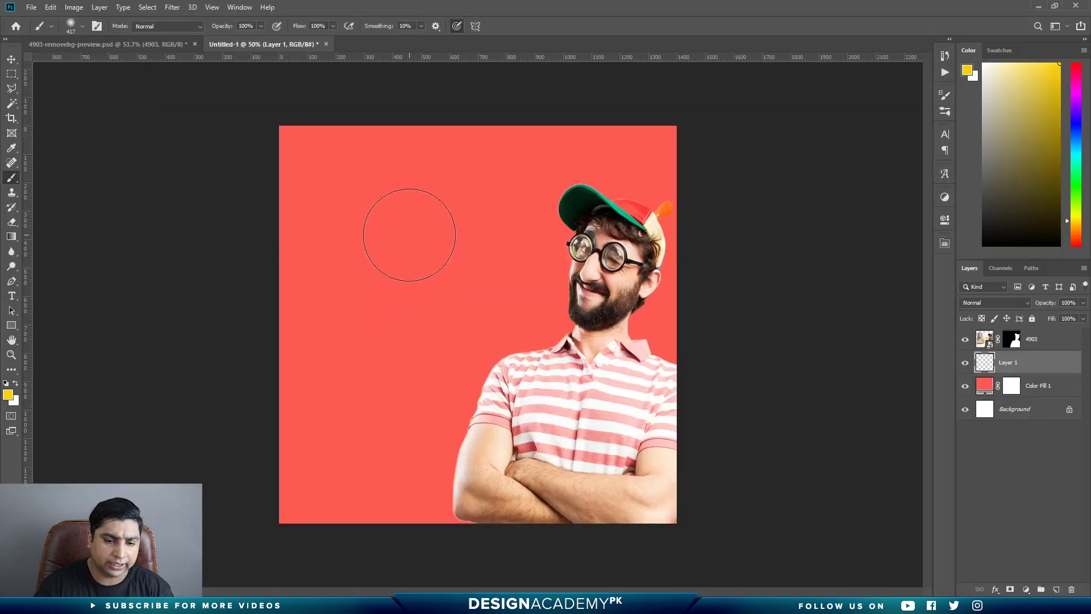
- Undo a test dab of yellow on the new layer and enlarge the soft brush to 2520 px
mouse_move(409, 234)
left_mouse_down()
mouse_move(463, 251)
mouse_move(409, 244)
mouse_move(444, 219)
left_mouse_up()
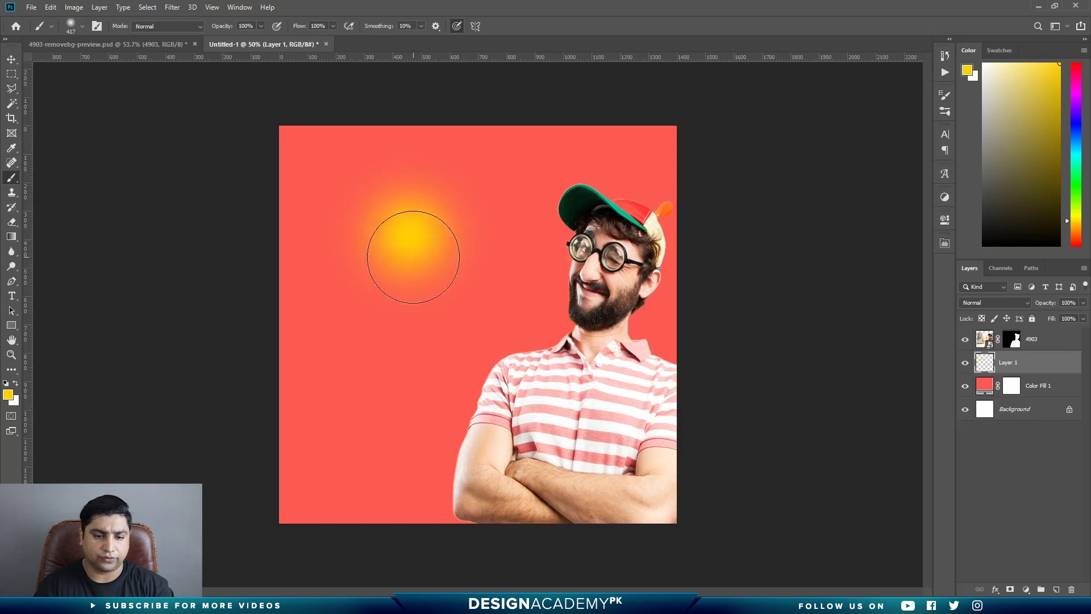
key("ctrl+z")
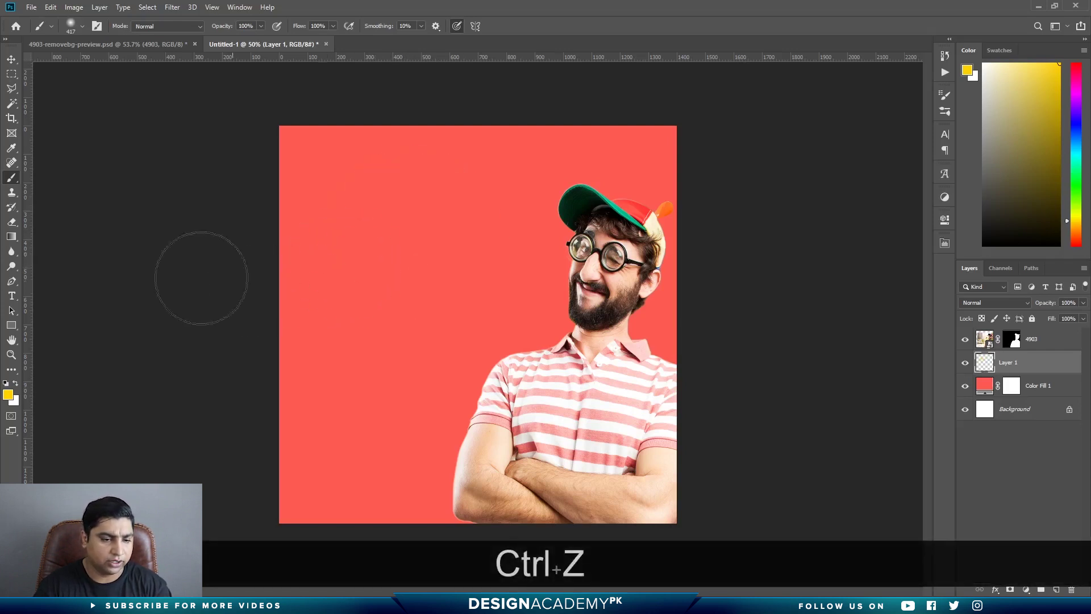
left_click(82, 26)
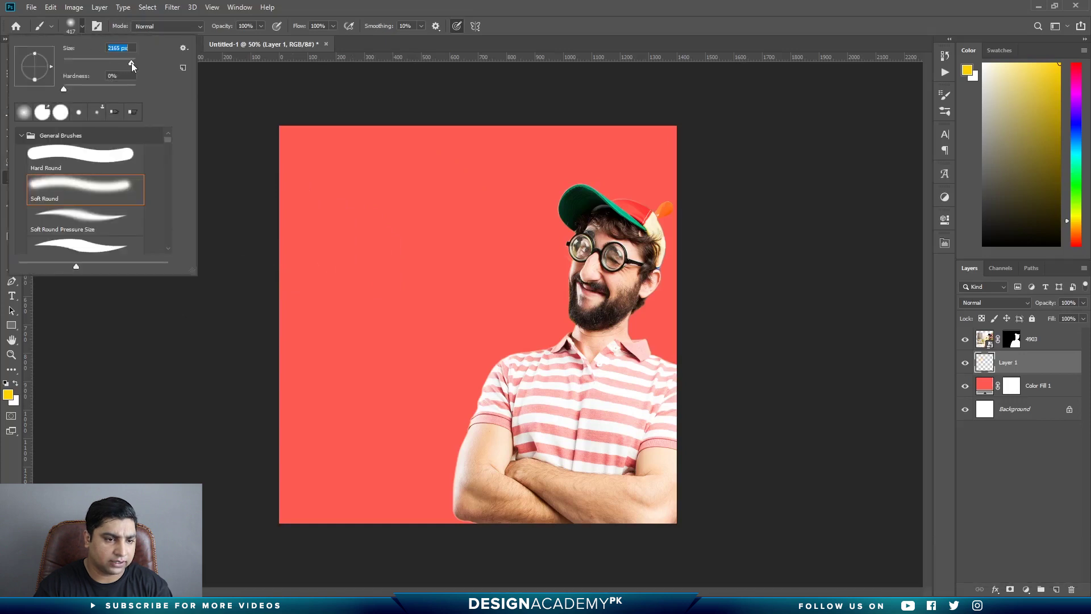
left_click(534, 5)
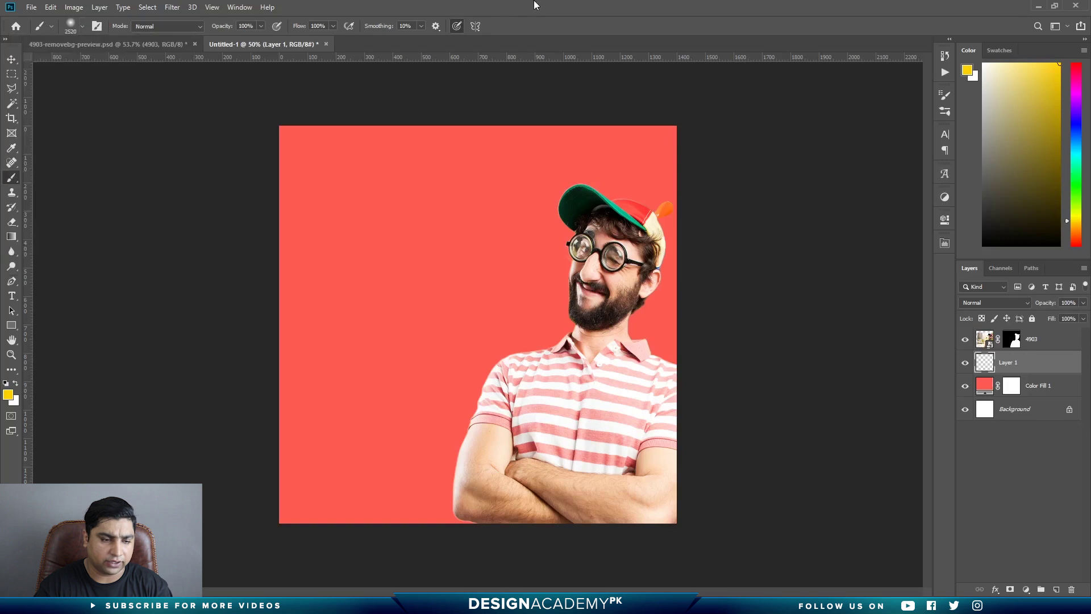
- Set the foreground color to ffcc00 and paint one large soft dab centered just outside the canvas's left edge
left_click(8, 394)
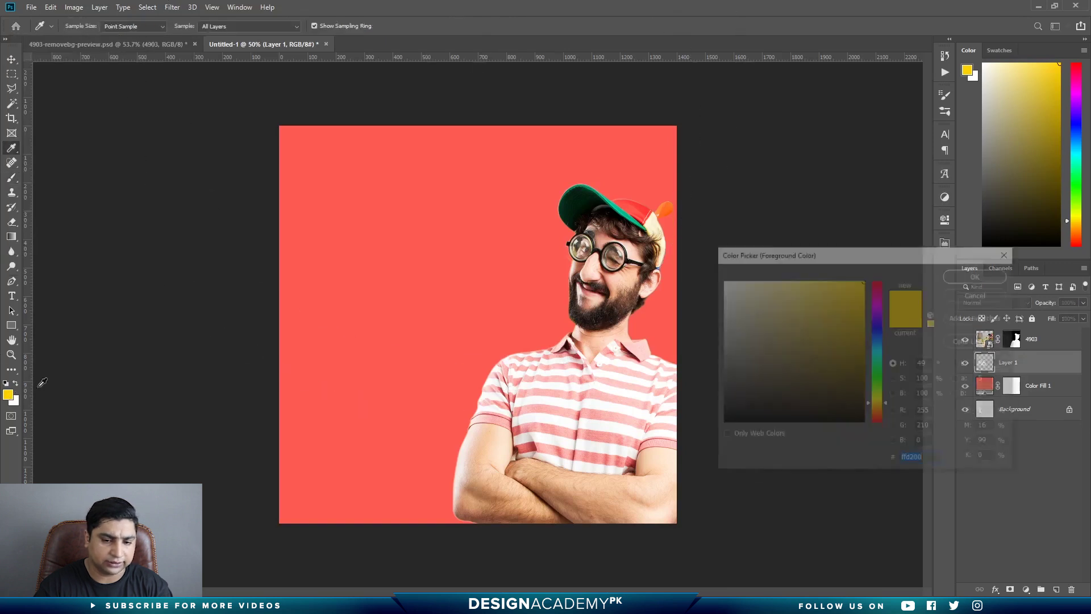
left_click_drag(864, 287, 871, 277)
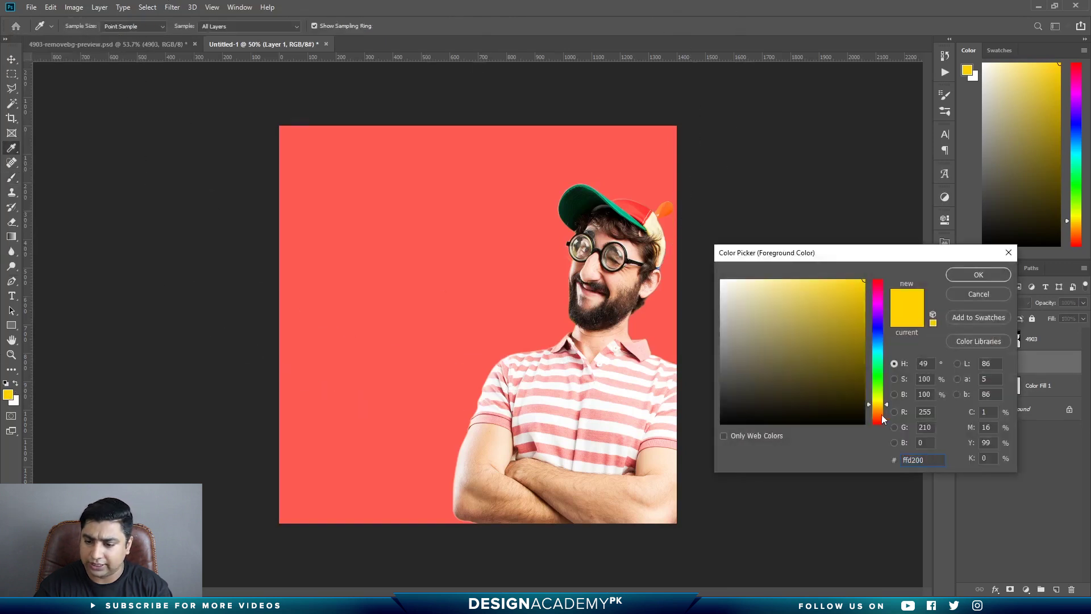
left_click_drag(886, 406, 887, 404)
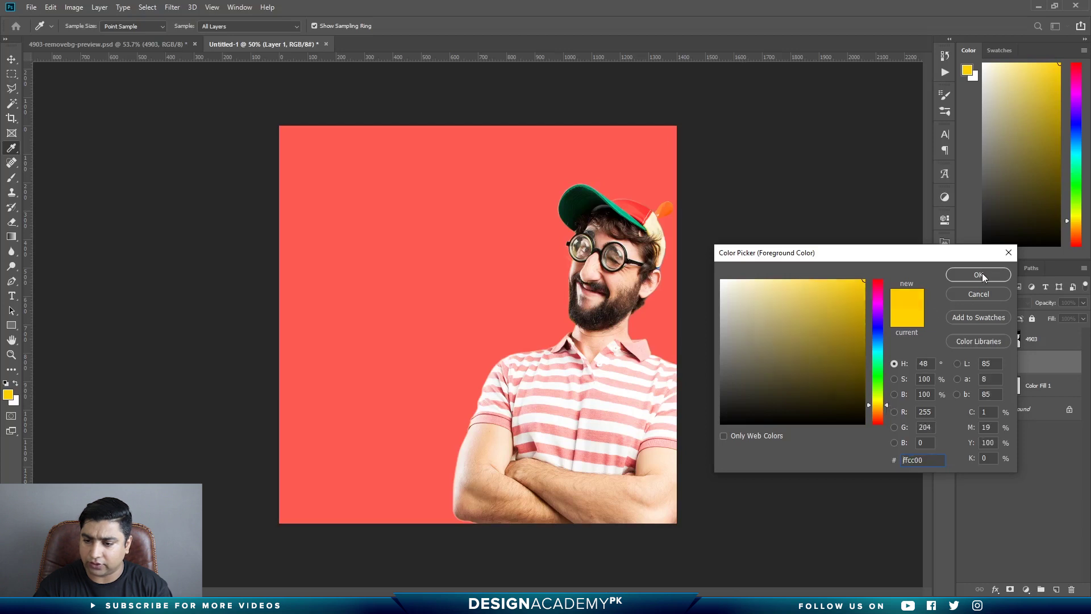
left_click(979, 275)
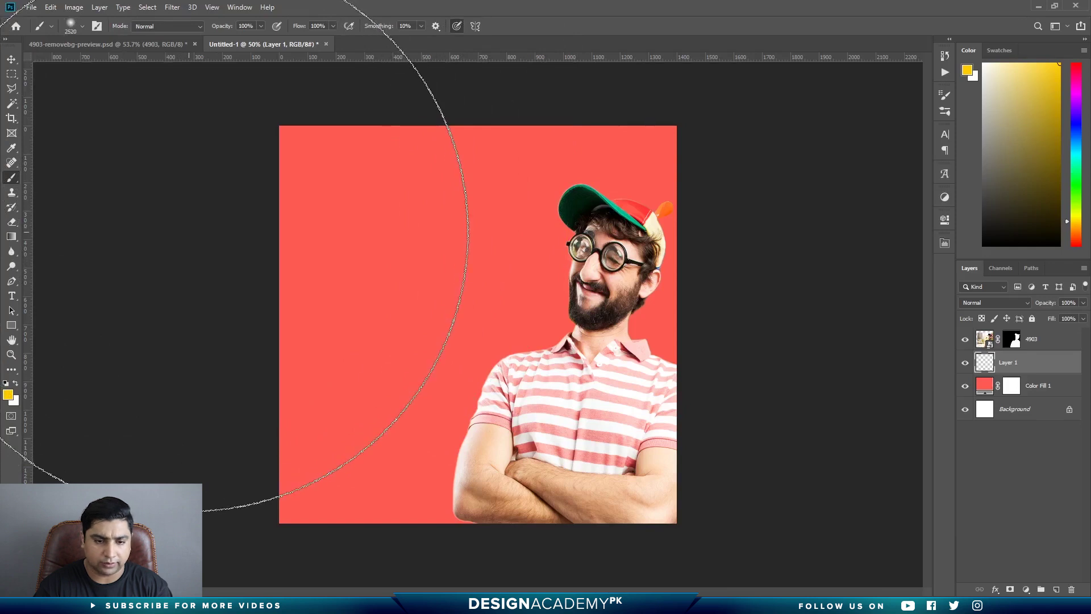
left_click(187, 238)
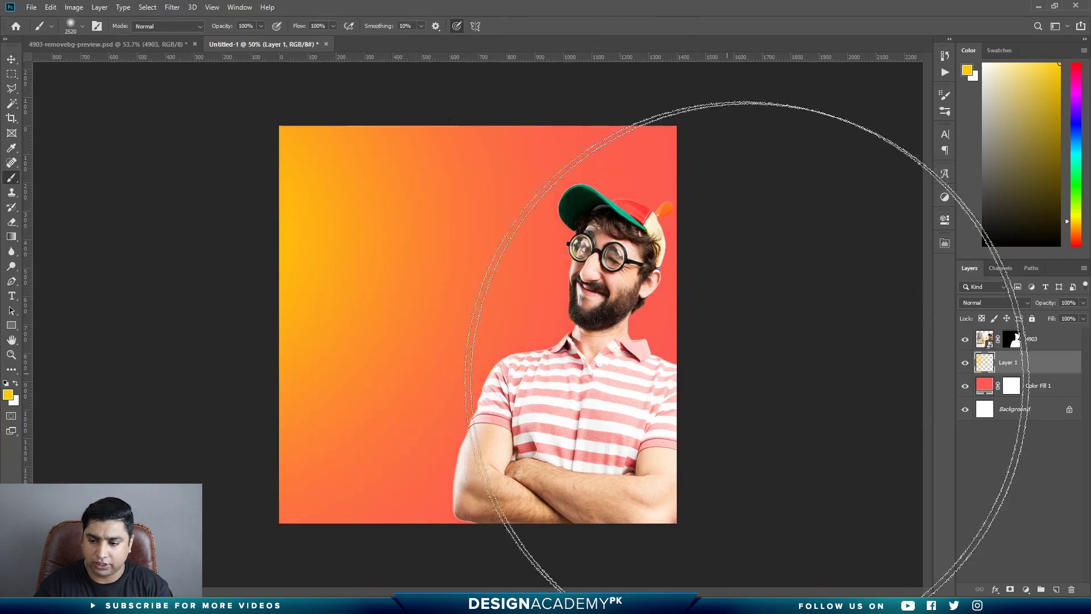
- Move the yellow glow layer farther toward the canvas's upper left and reduce its opacity to 80%
left_click(12, 60)
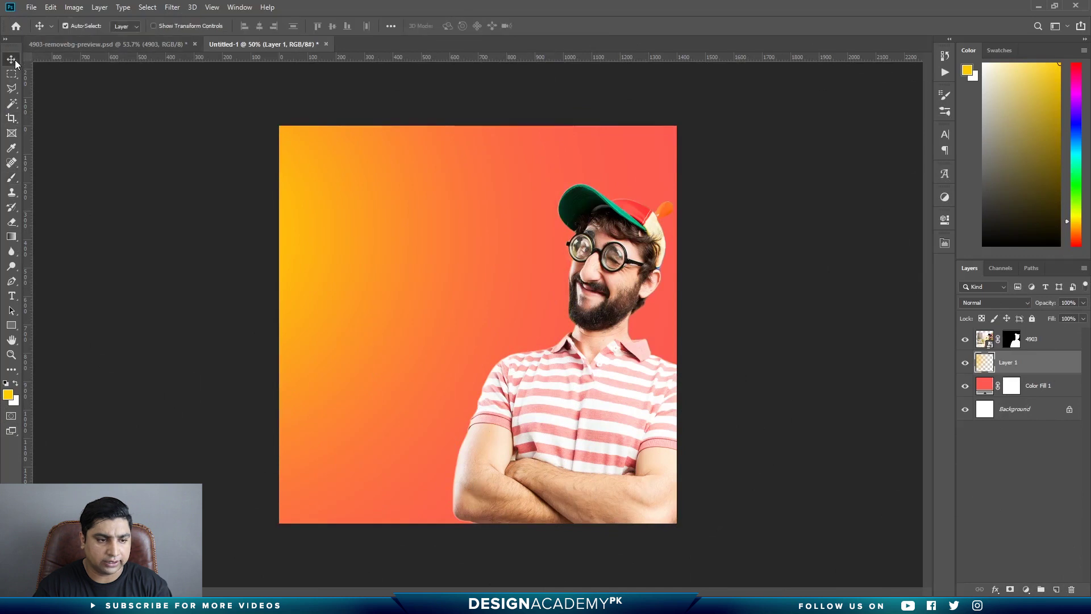
left_click_drag(340, 255, 263, 219)
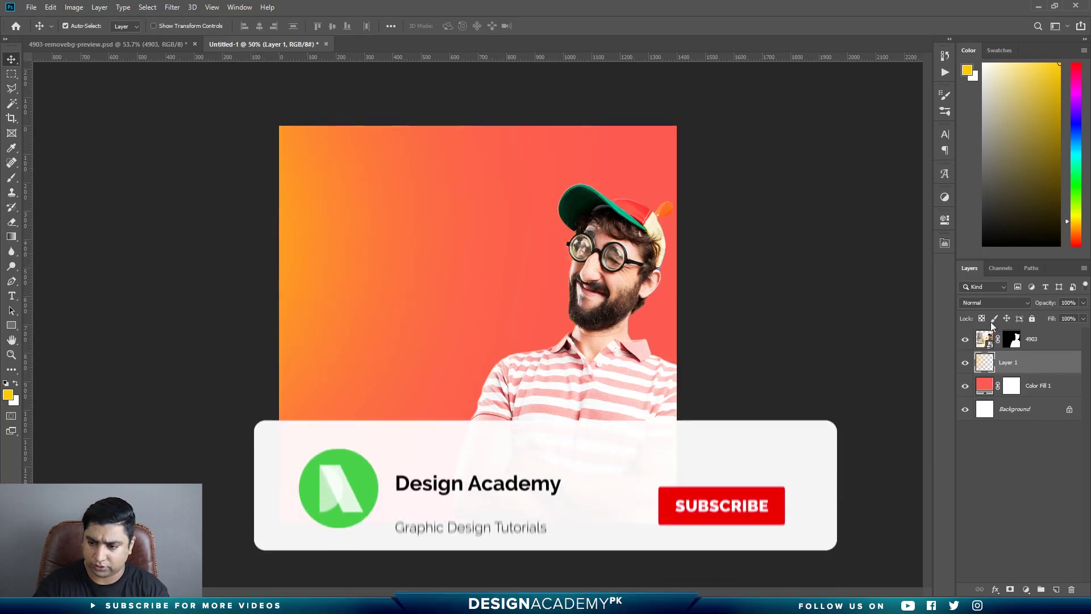
left_click_drag(1049, 304, 1039, 305)
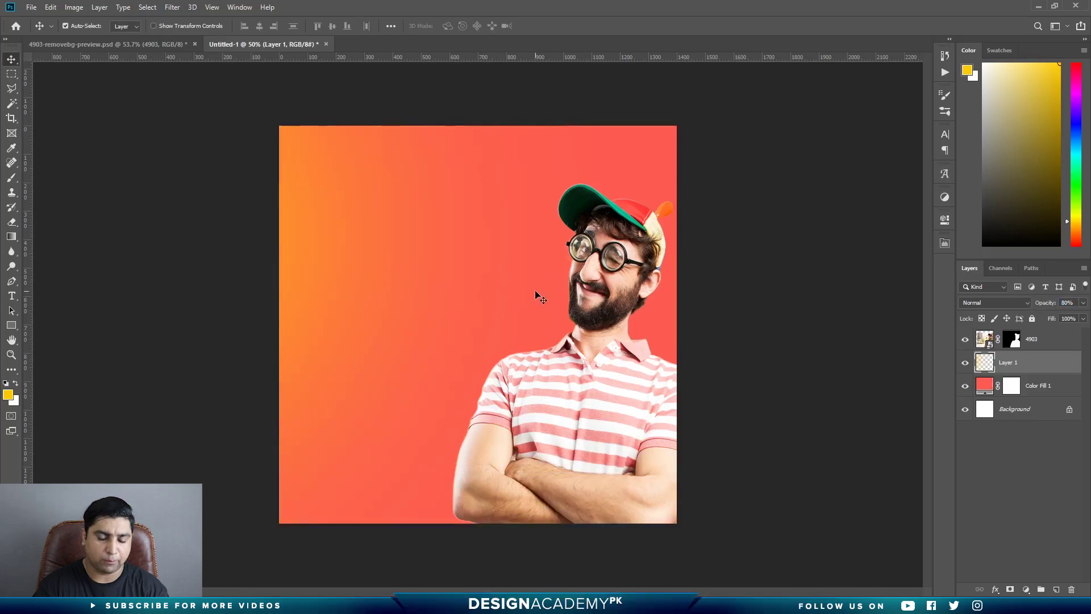
- Add an outside stroke of 12 px around the man's cutout layer
left_click(591, 373)
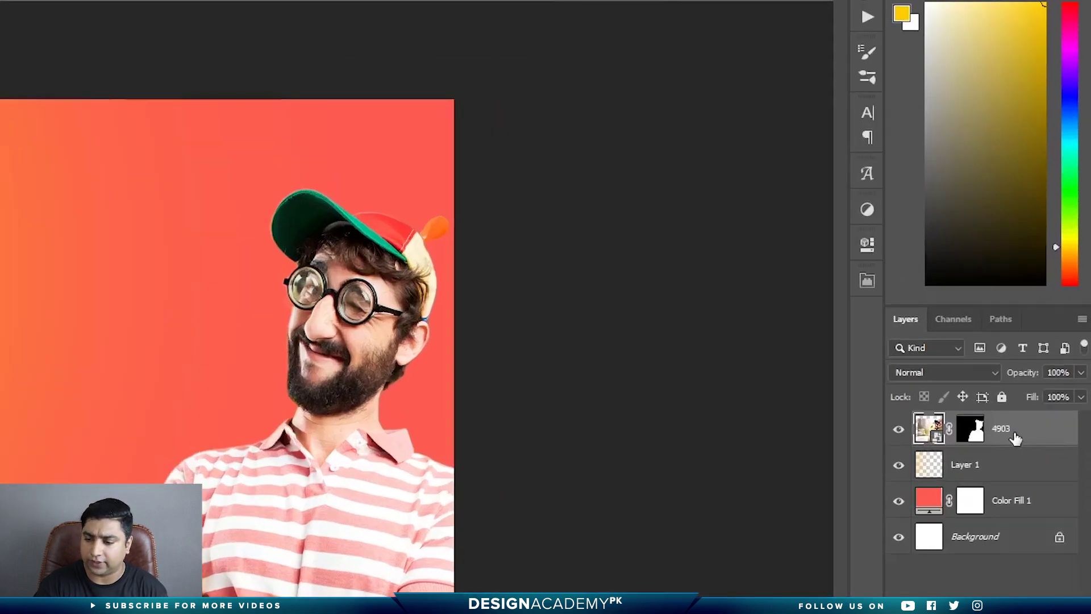
right_click(1016, 437)
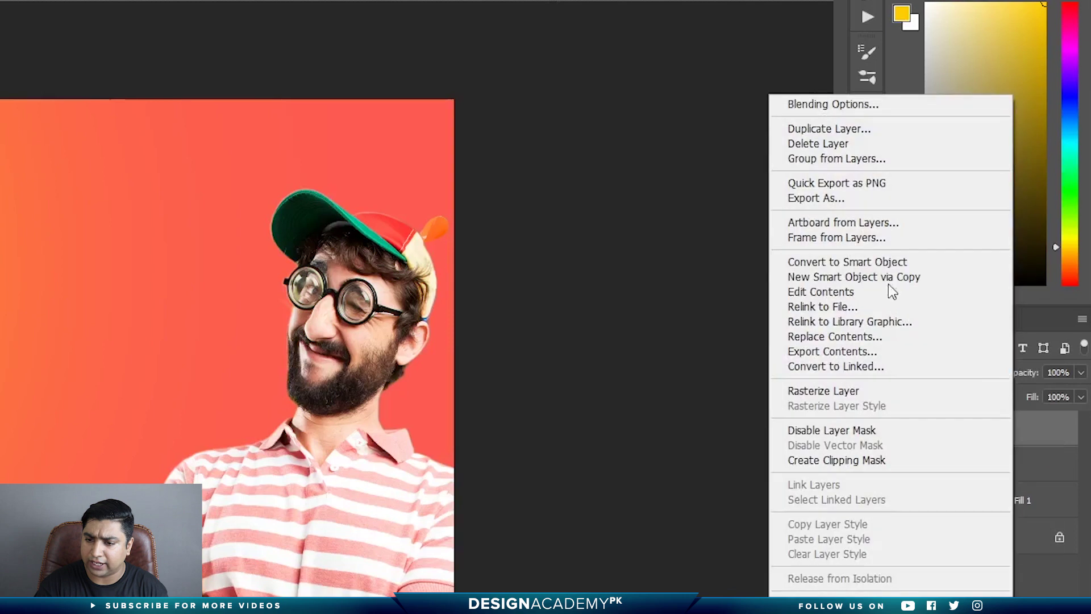
left_click(807, 105)
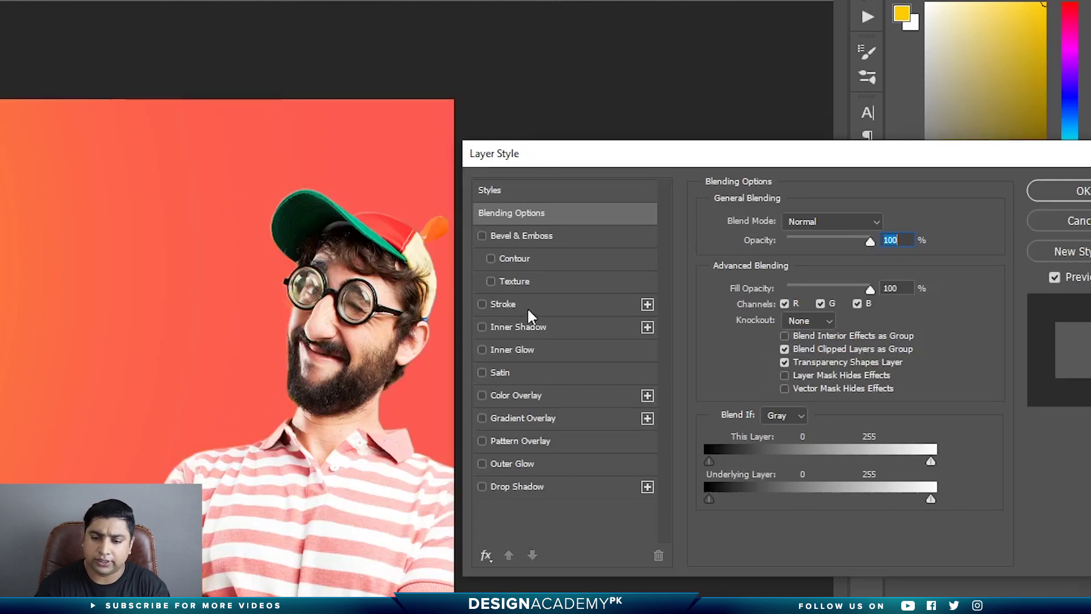
left_click(502, 304)
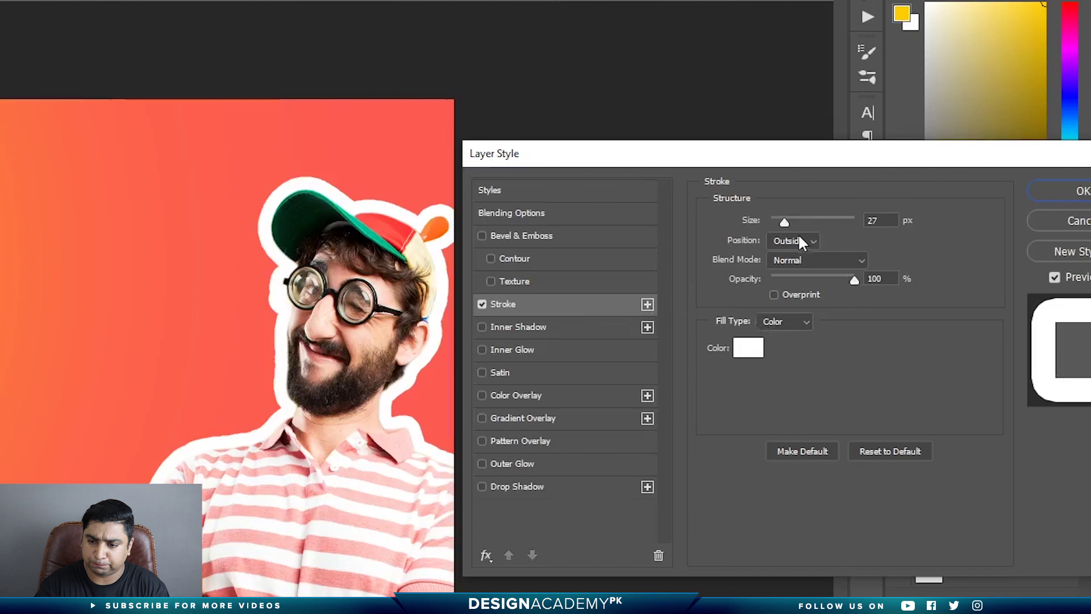
left_click_drag(785, 220, 781, 224)
type("12")
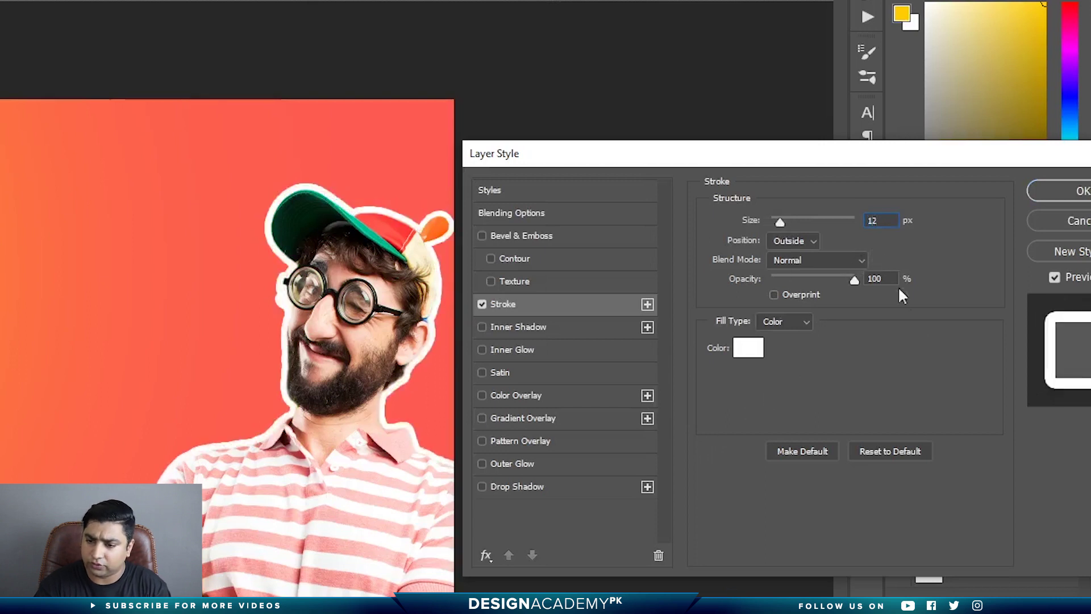
- Color the man's stroke yellow (ffcc00), sampled from the foreground color, and apply the layer style
left_click(749, 347)
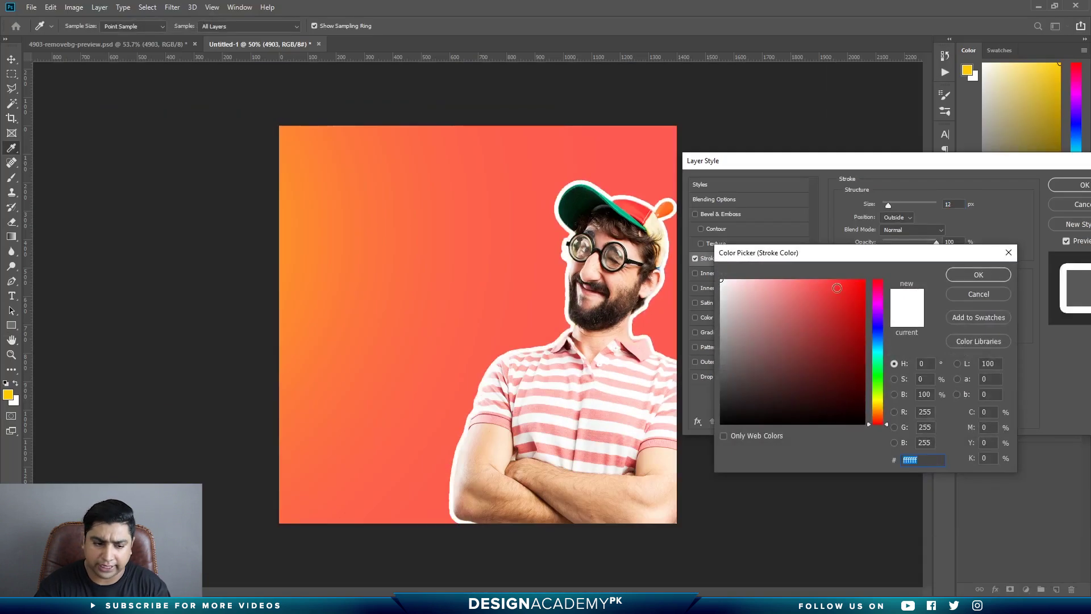
left_click(9, 393)
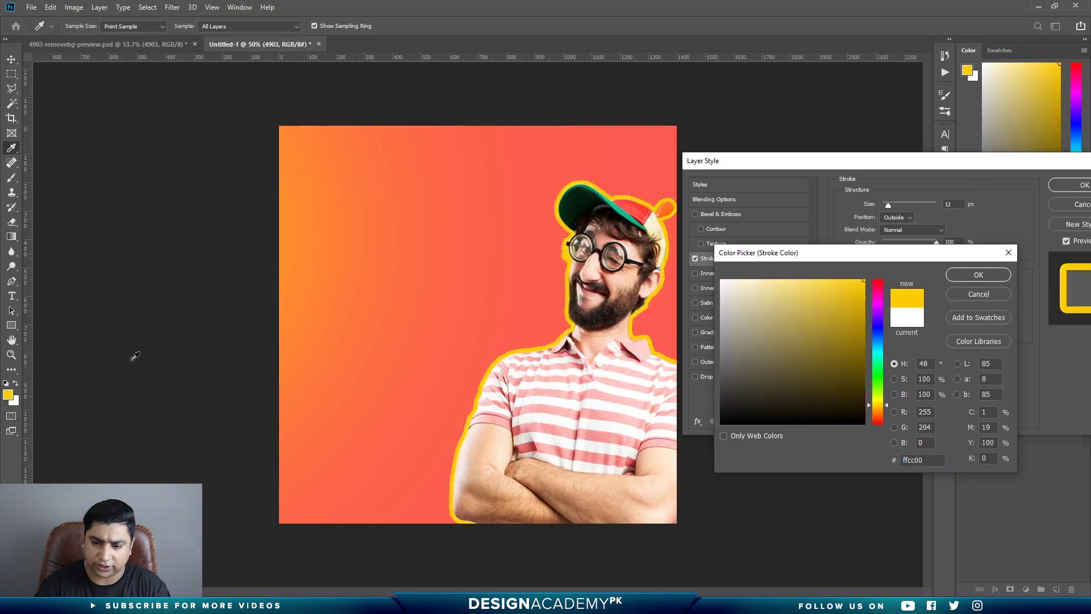
left_click(976, 277)
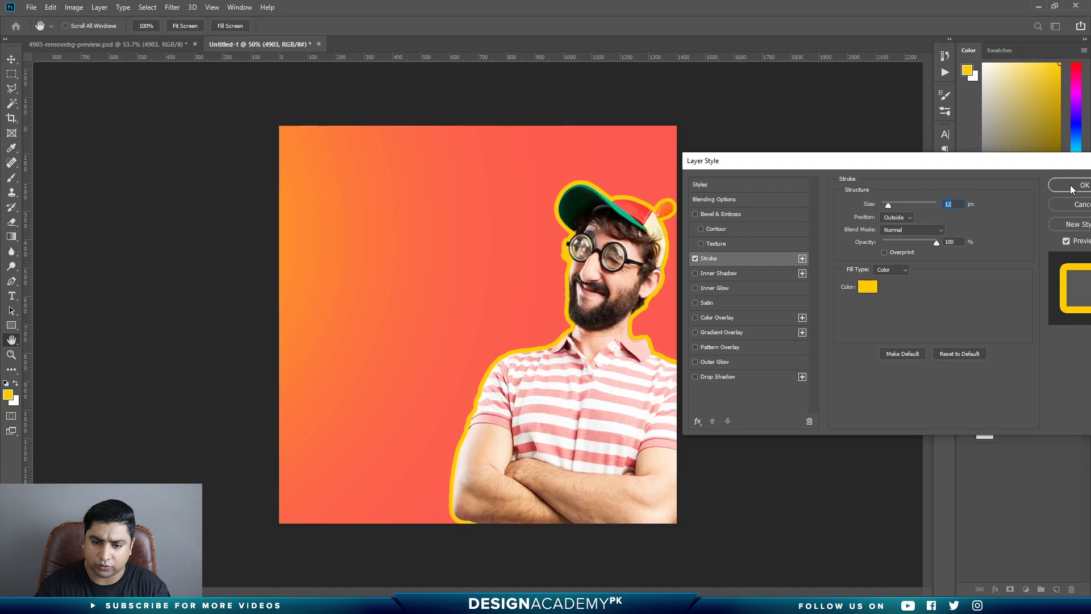
left_click(1072, 187)
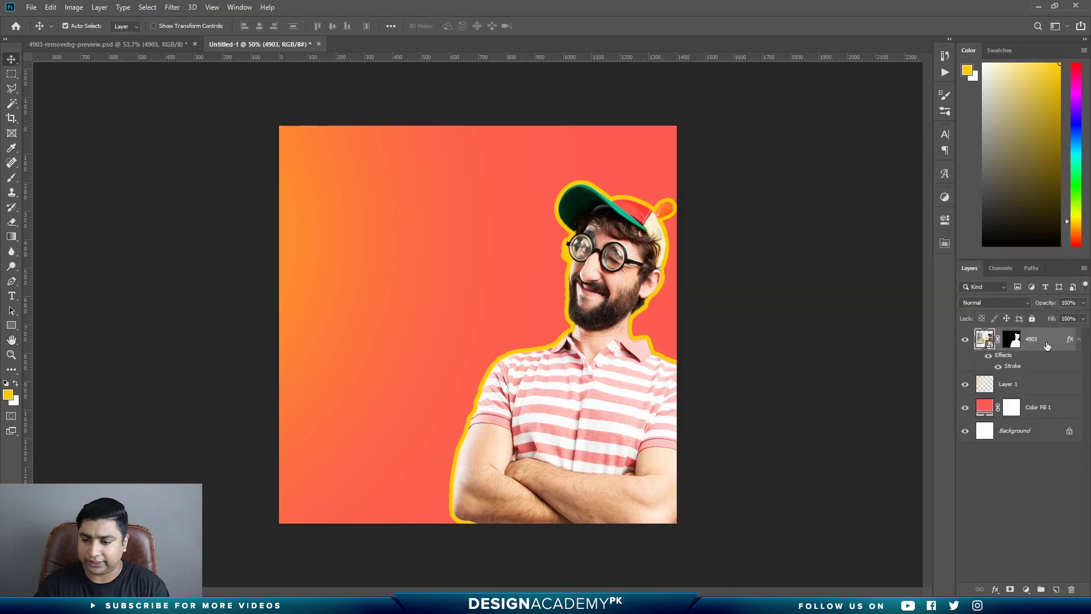
- Duplicate the outlined man layer and widen the lower copy's stroke to 32 px
key("ctrl")
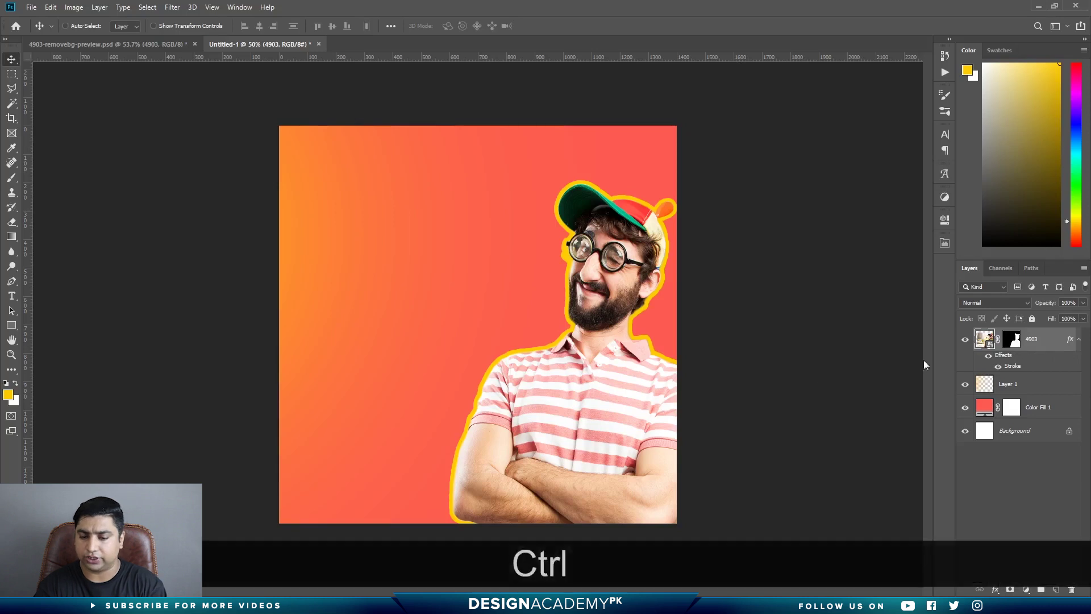
key("ctrl+j")
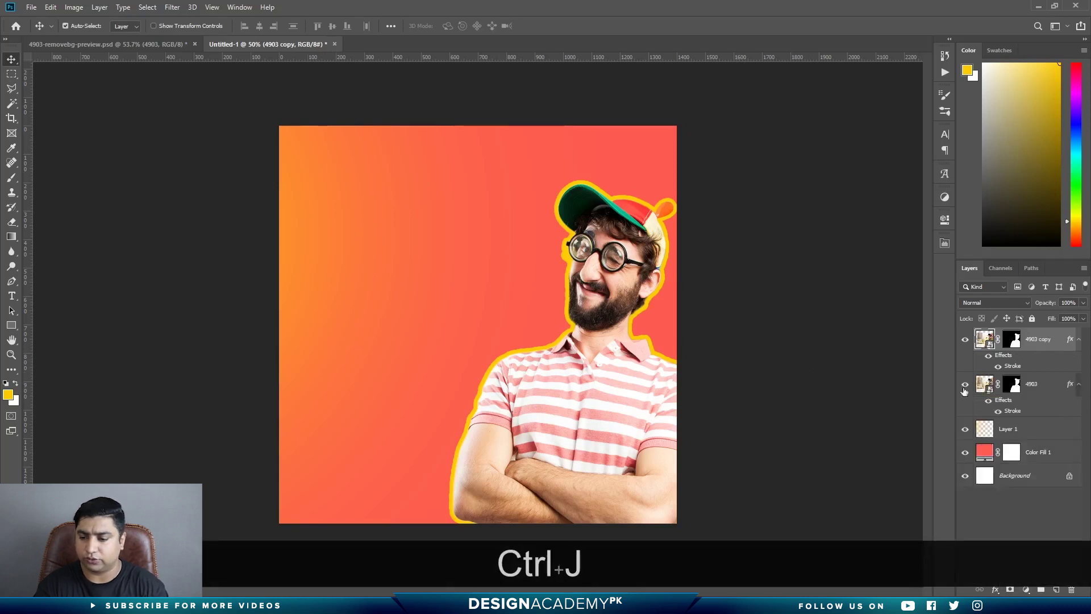
left_click(1044, 388)
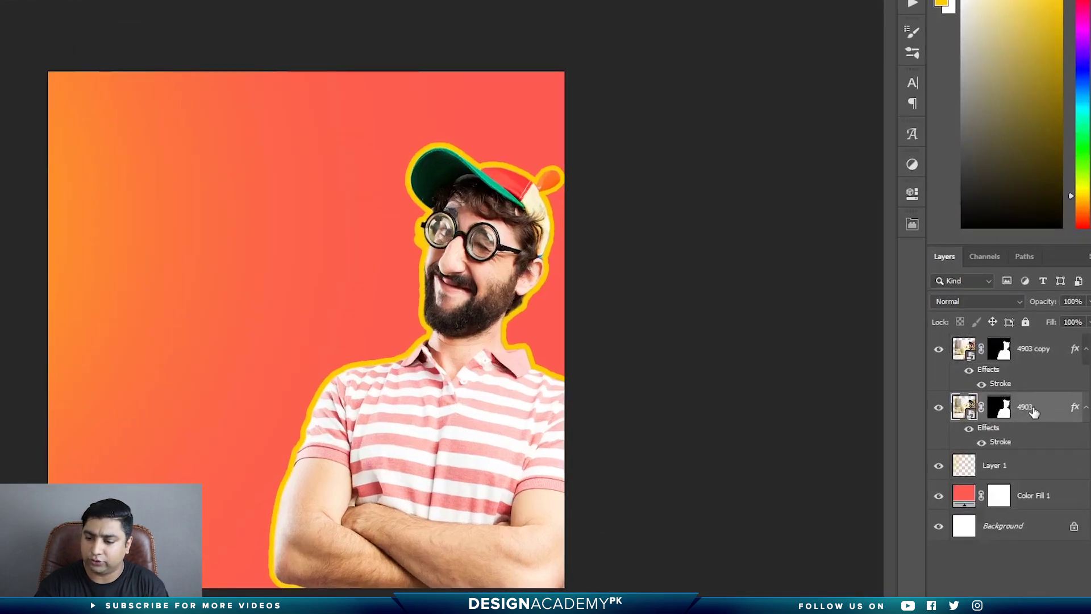
right_click(1033, 412)
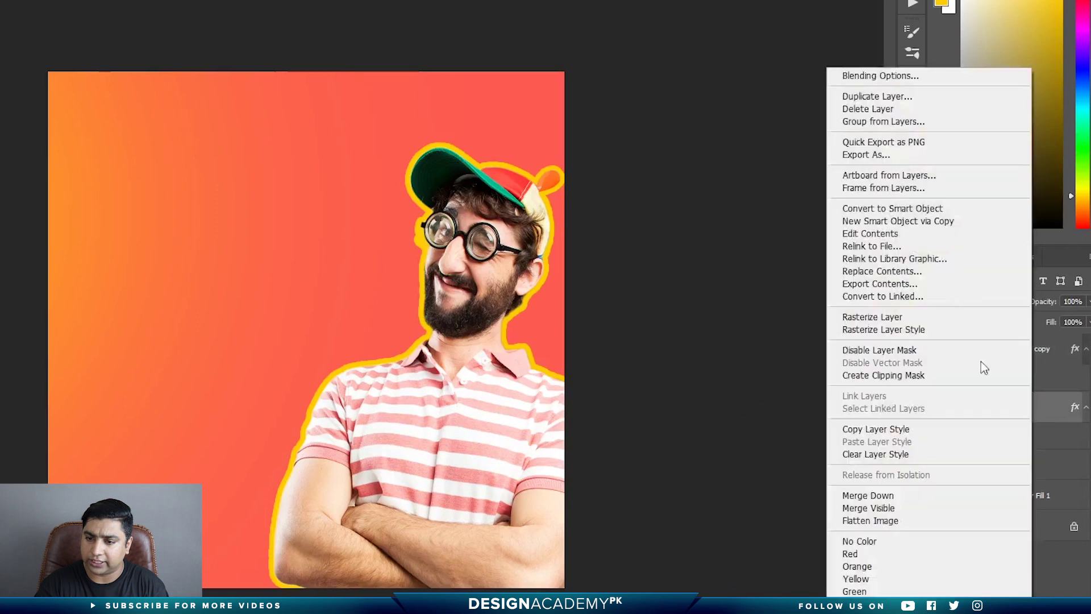
left_click(853, 80)
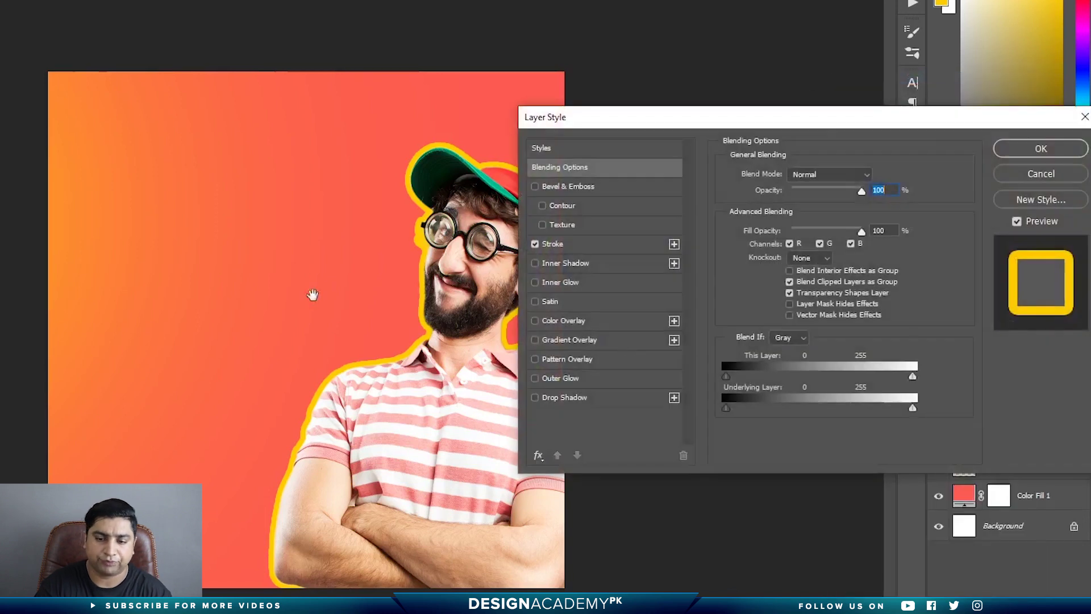
left_click(561, 247)
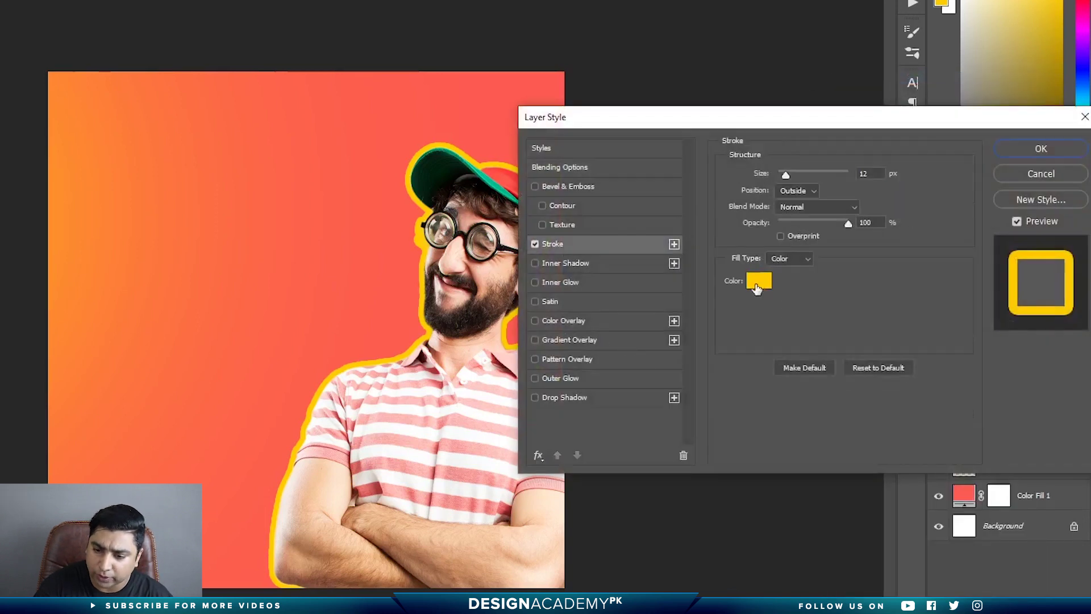
left_click_drag(786, 174, 791, 175)
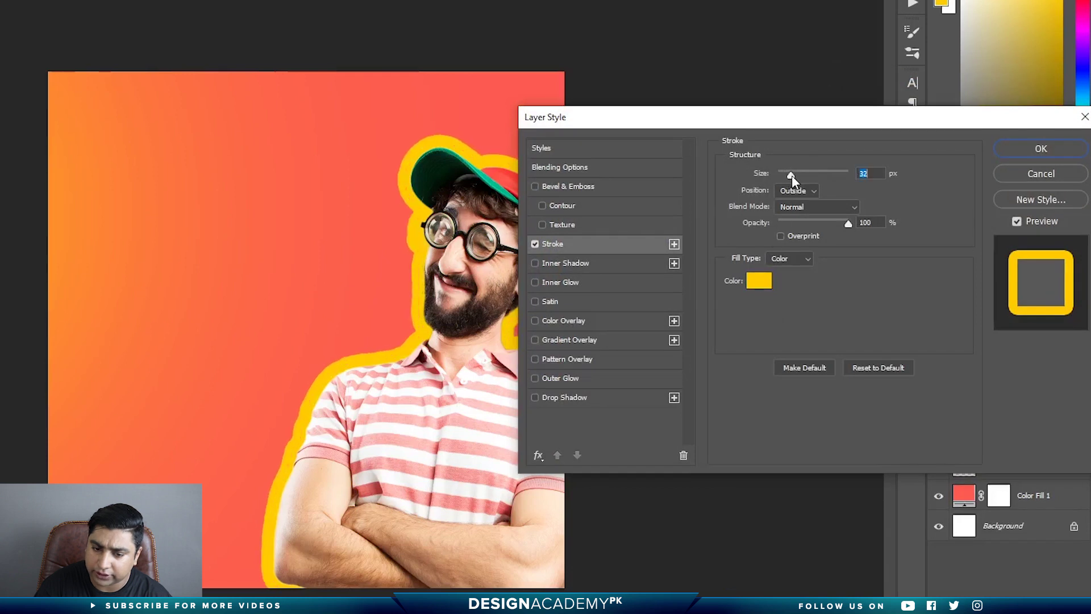
- Set the lower copy's stroke color to white (ffffff) and its size to 29 px
left_click(758, 284)
type("ffffff")
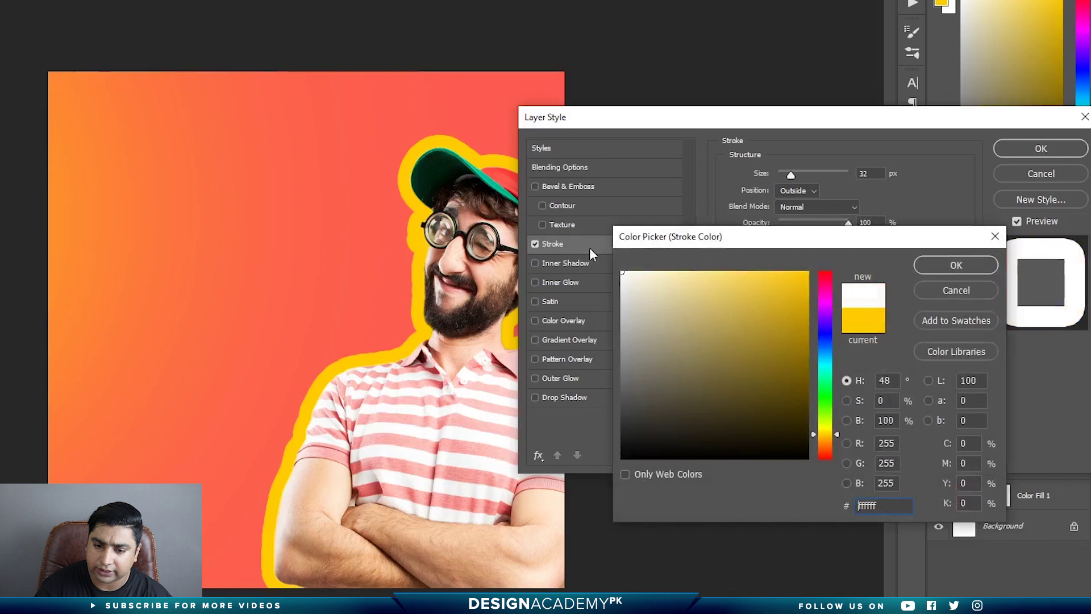
left_click(923, 266)
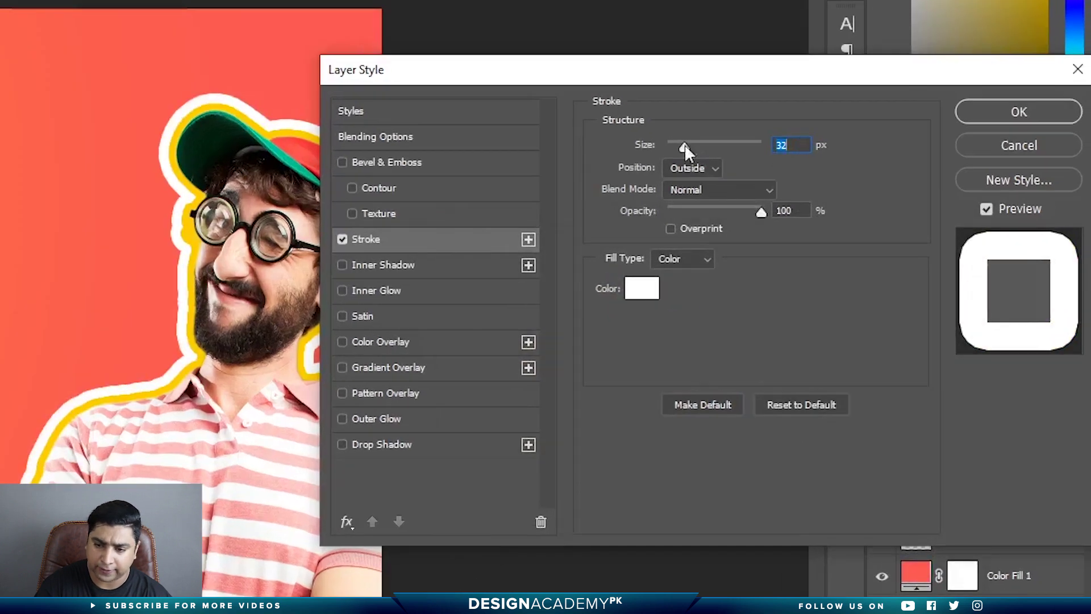
left_click_drag(687, 148, 684, 151)
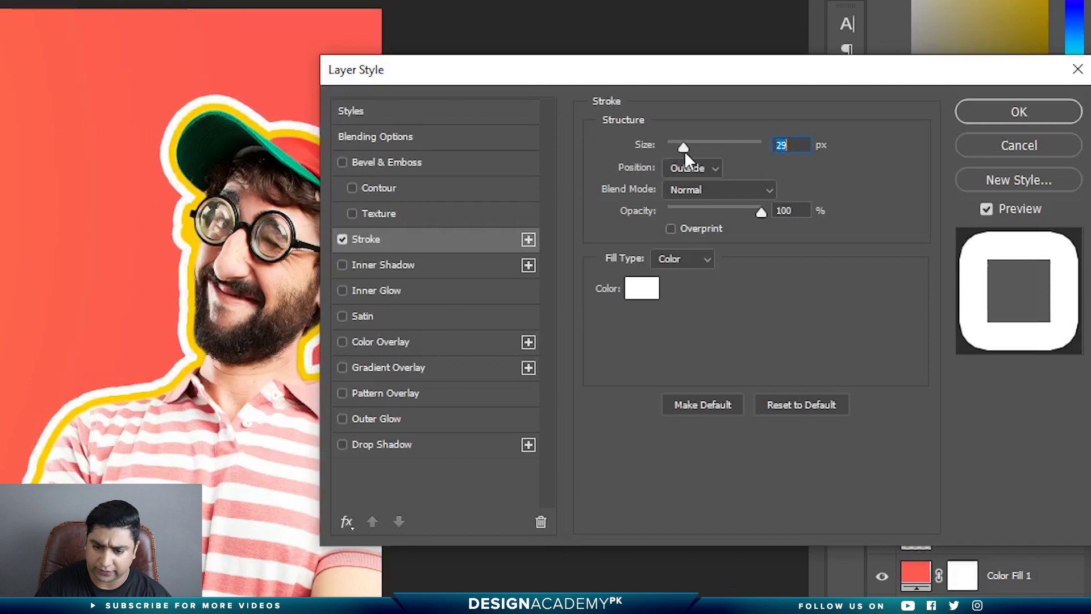
- Give the lower man layer a Multiply drop shadow with a 27° angle and 66 px distance, and apply the layer style
left_click(400, 447)
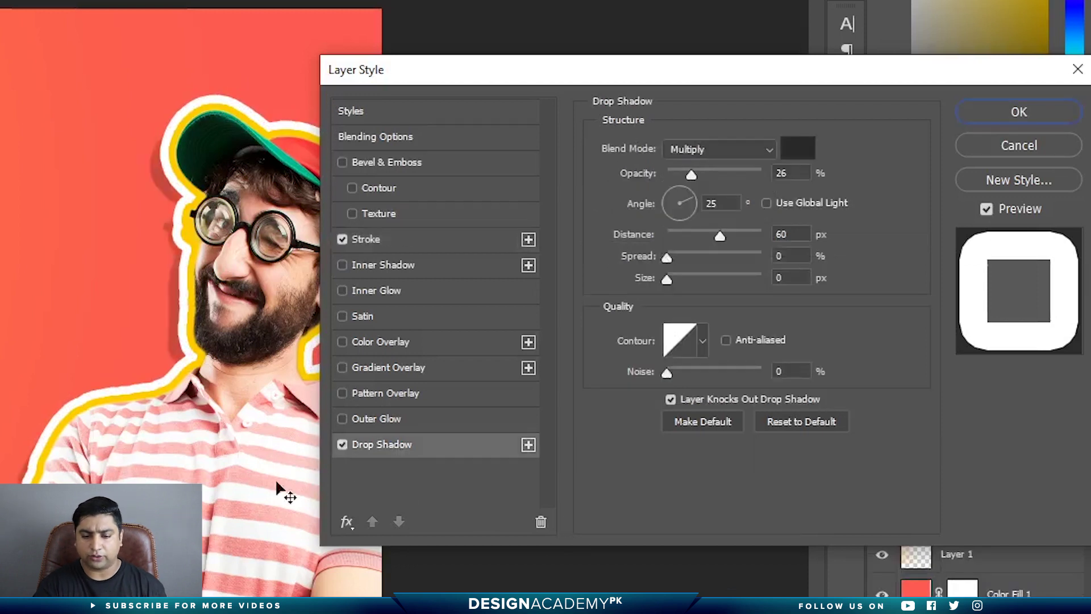
left_click(705, 150)
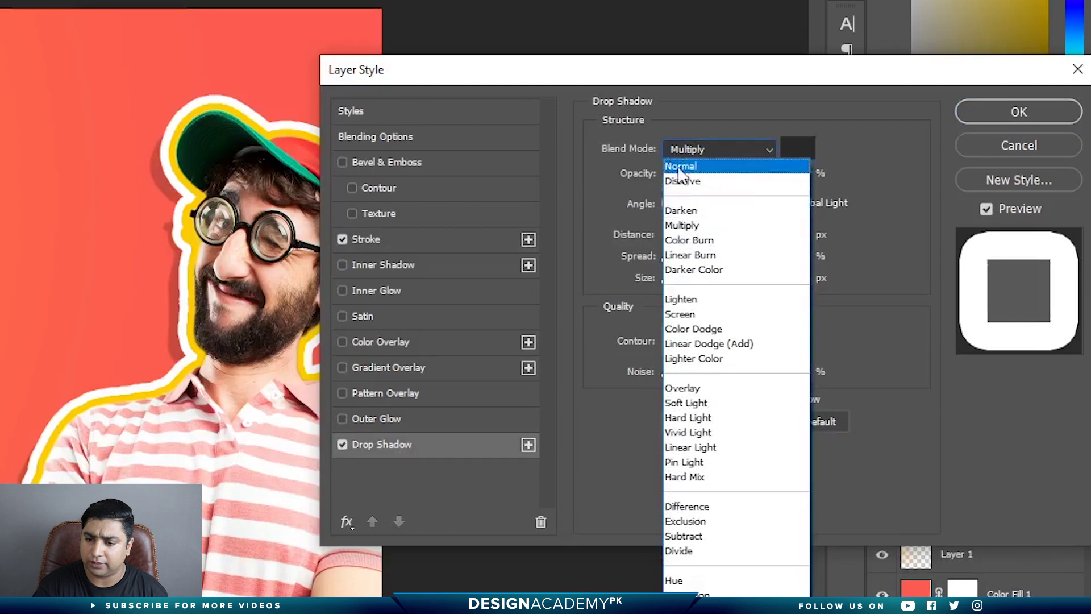
left_click(684, 226)
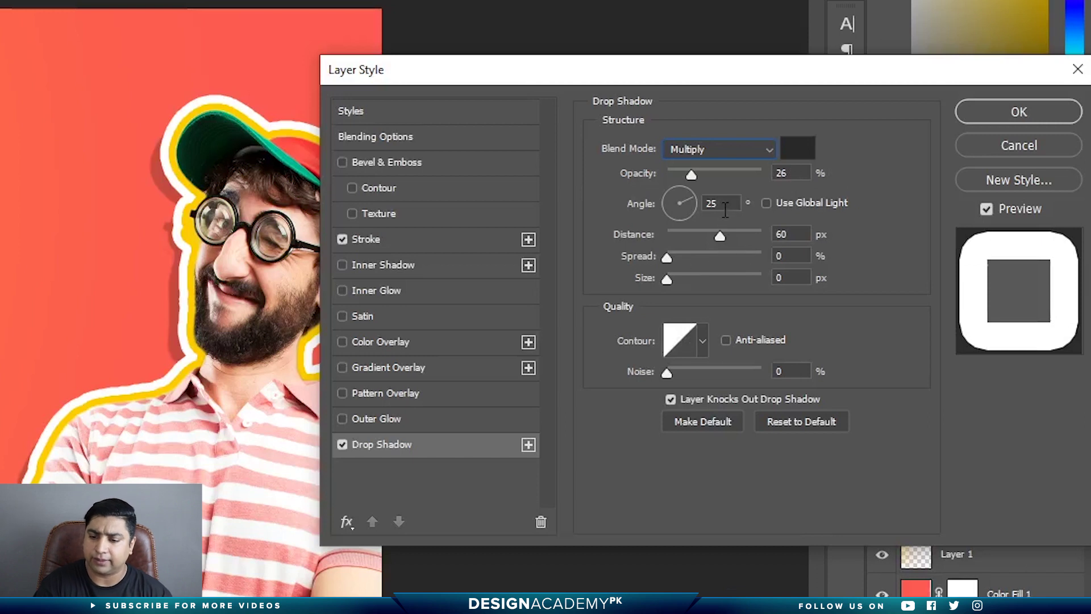
mouse_move(720, 232)
left_mouse_down()
mouse_move(697, 240)
mouse_move(724, 242)
left_mouse_up()
mouse_move(148, 321)
left_mouse_down()
mouse_move(142, 312)
mouse_move(131, 346)
mouse_move(151, 328)
left_mouse_up()
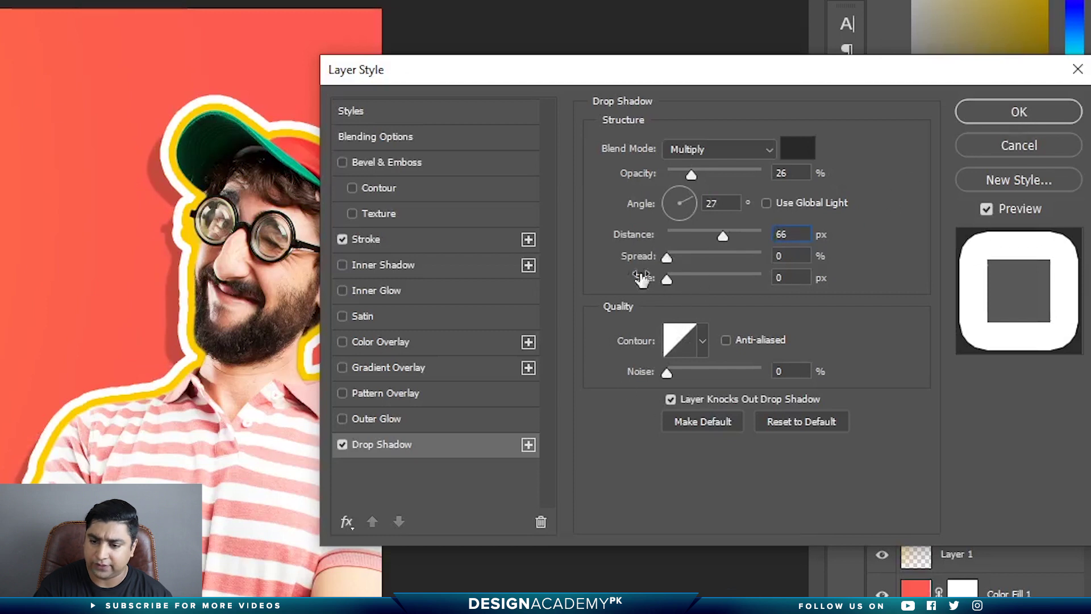
left_click(1014, 113)
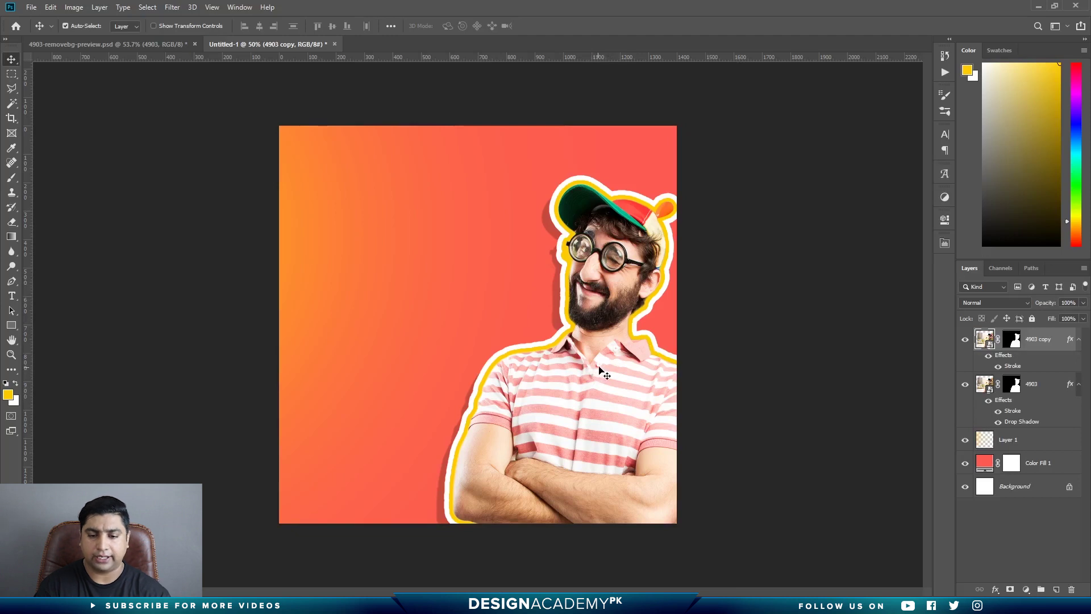
- Add a Gradient Map adjustment with the purple-to-orange preset and clip it to the top man layer
left_click(1023, 587)
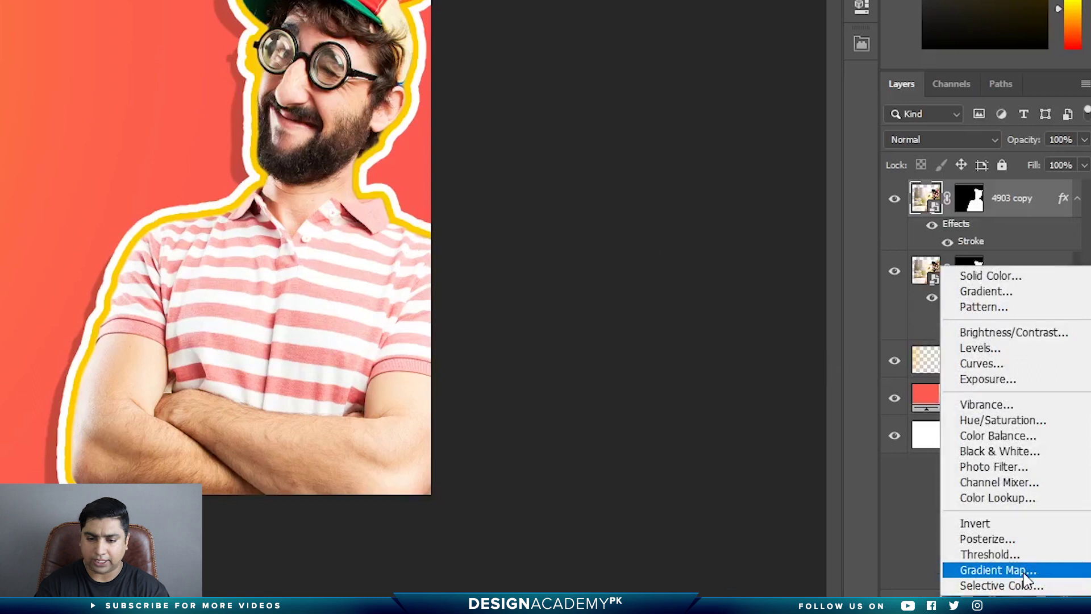
left_click(1023, 571)
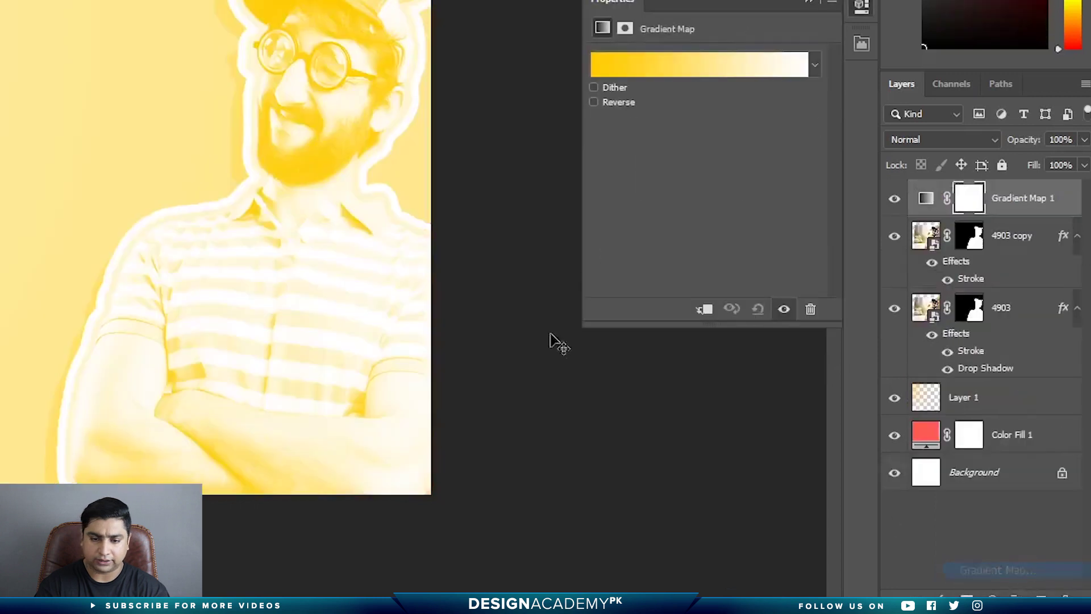
left_click(816, 64)
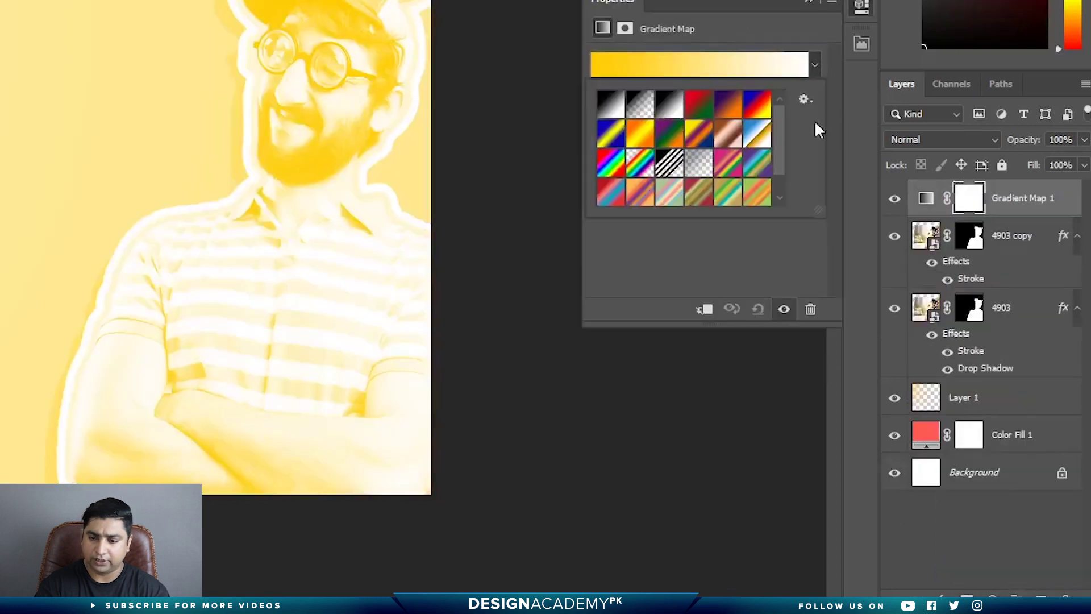
left_click(727, 115)
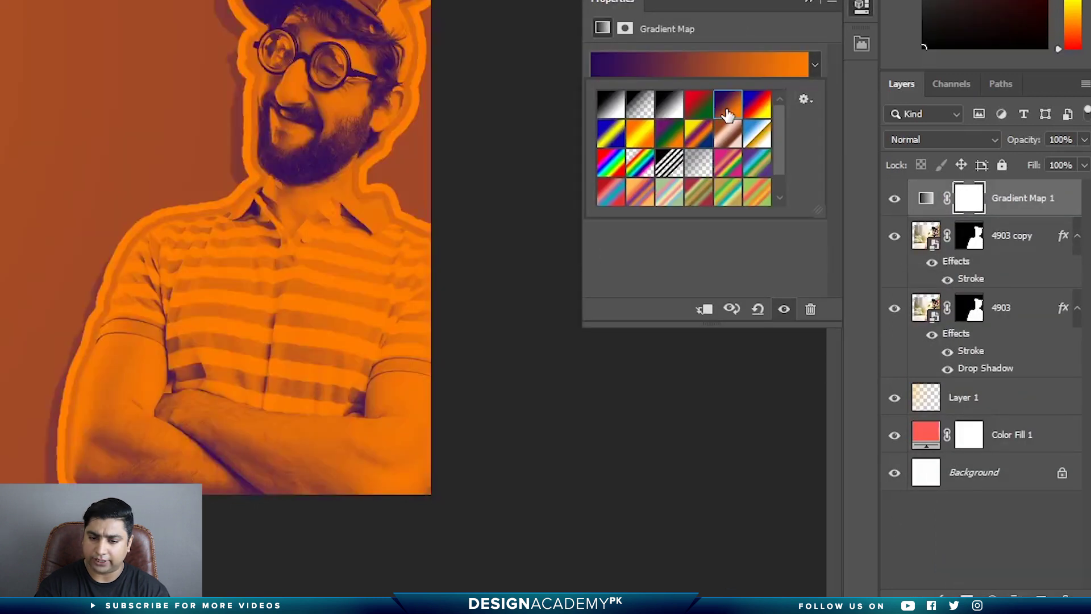
left_click(686, 257)
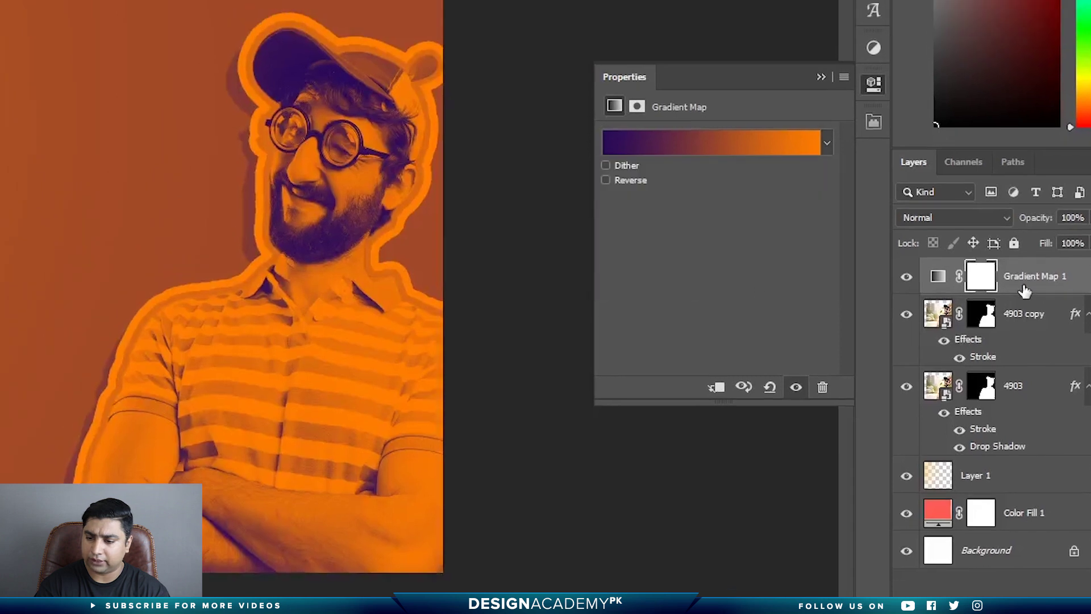
left_click(718, 389)
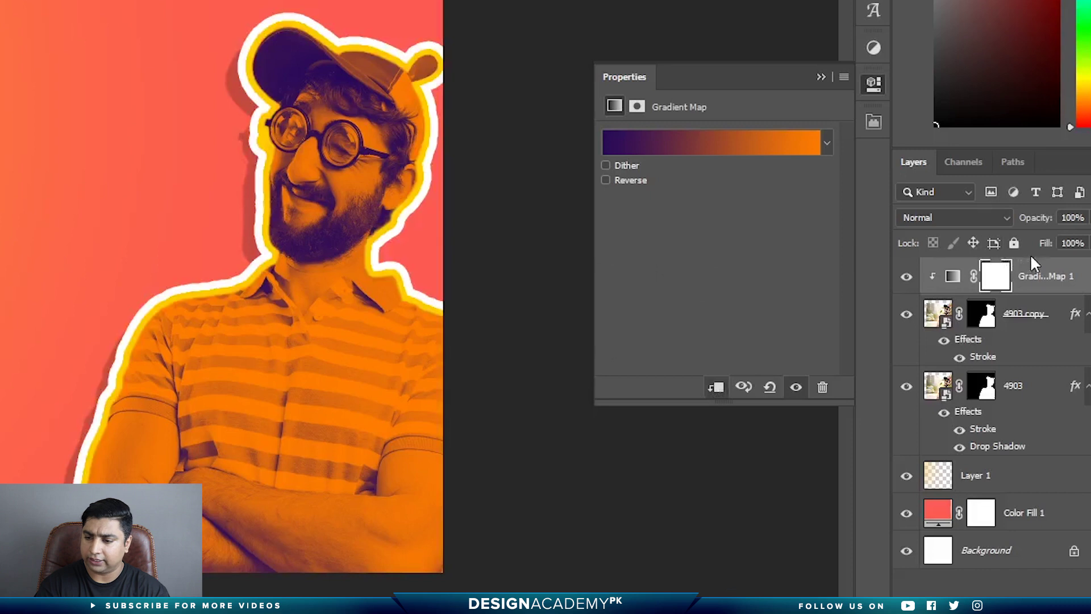
- Set the gradient map layer to the Color blend mode at 56% opacity and collapse its settings
left_click_drag(1028, 223, 971, 228)
left_click(971, 227)
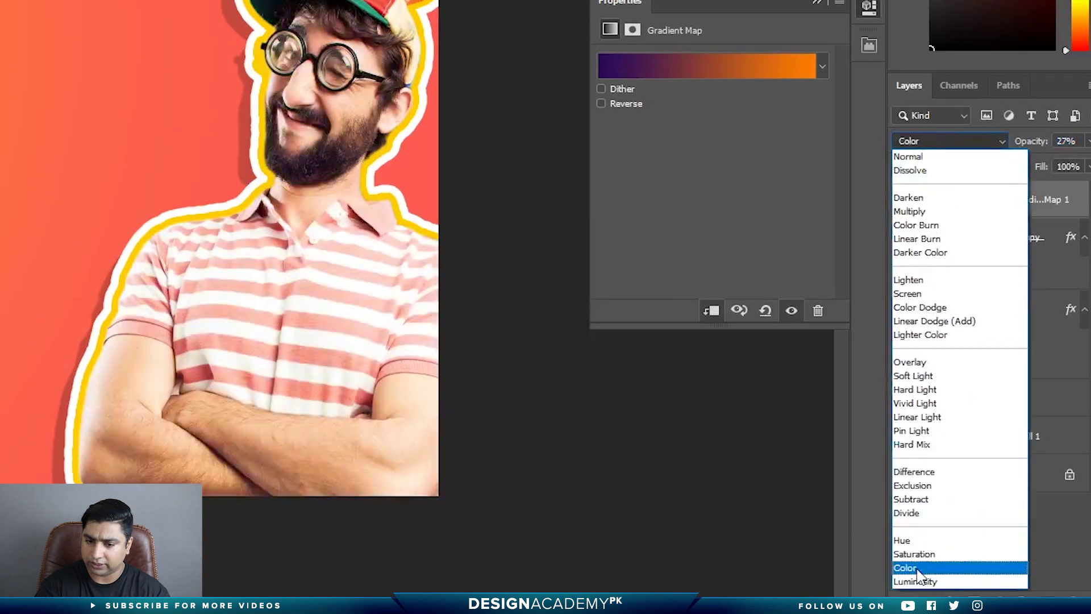
left_click(916, 568)
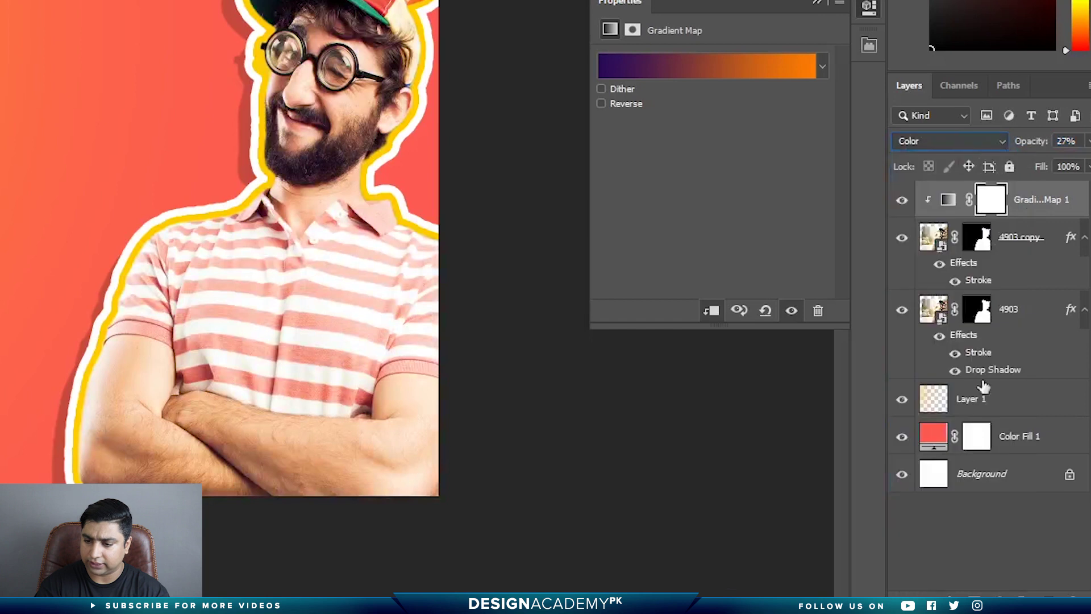
left_click_drag(1036, 147, 1053, 151)
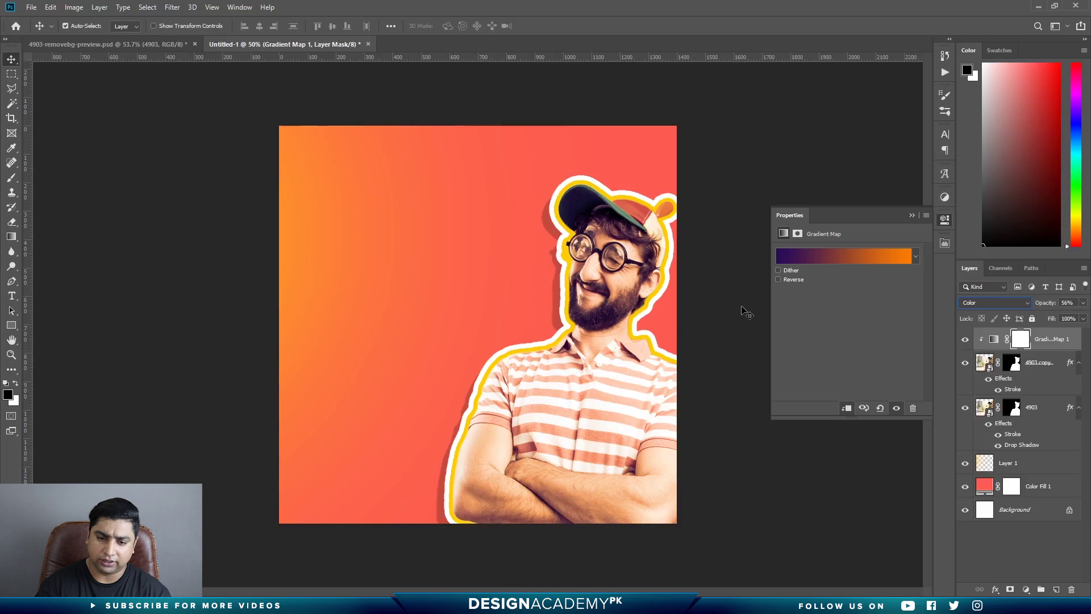
left_click(946, 220)
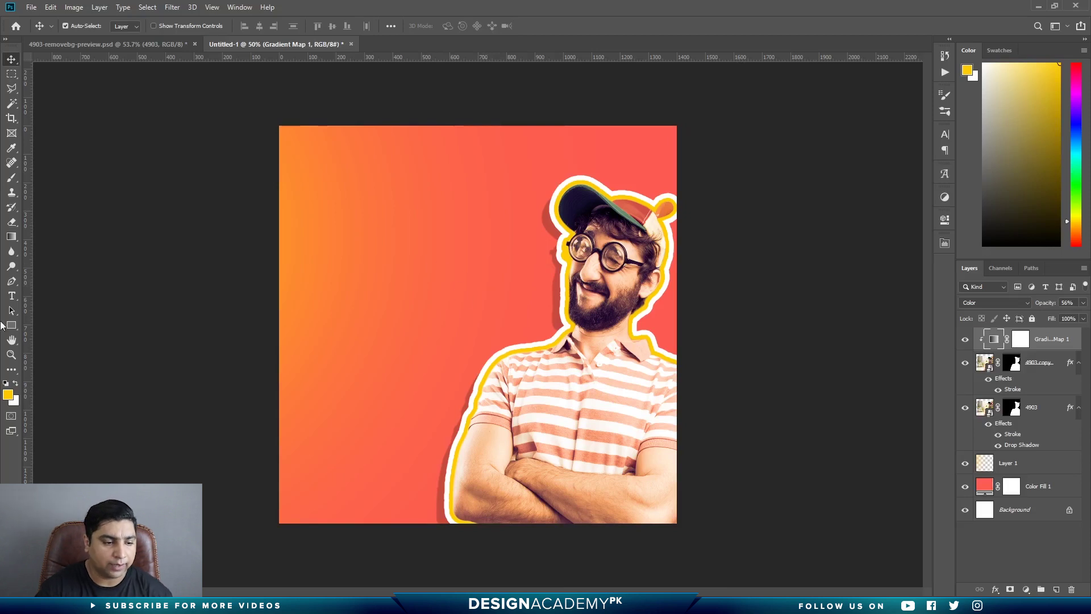
- Add the text "The spoiler guy" in the empty area beside the man's head and color it white (ffffff)
left_click(12, 296)
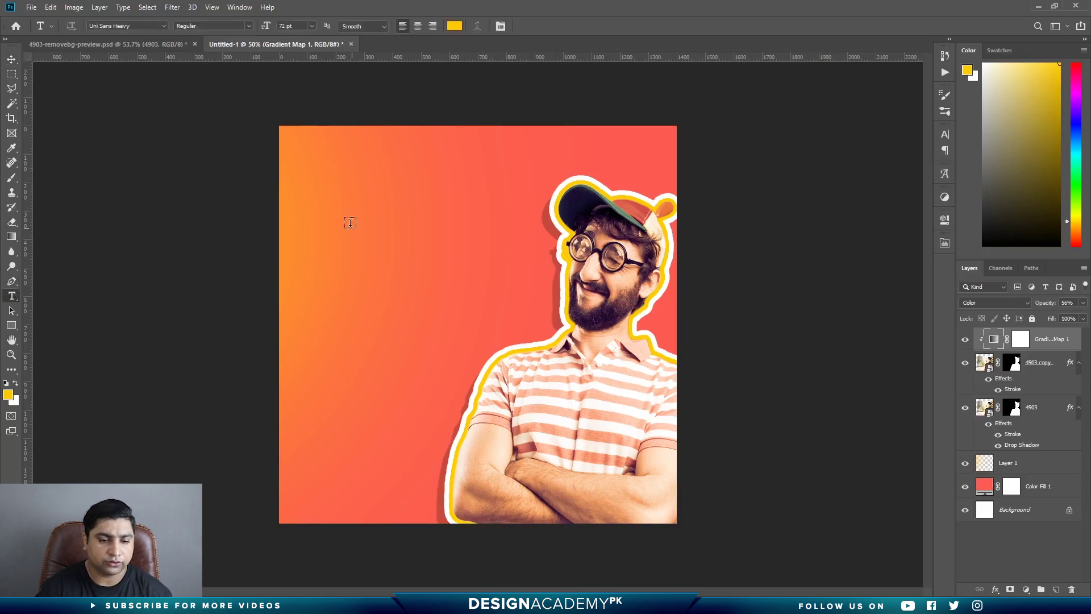
left_click(330, 203)
type("The spoiler guy")
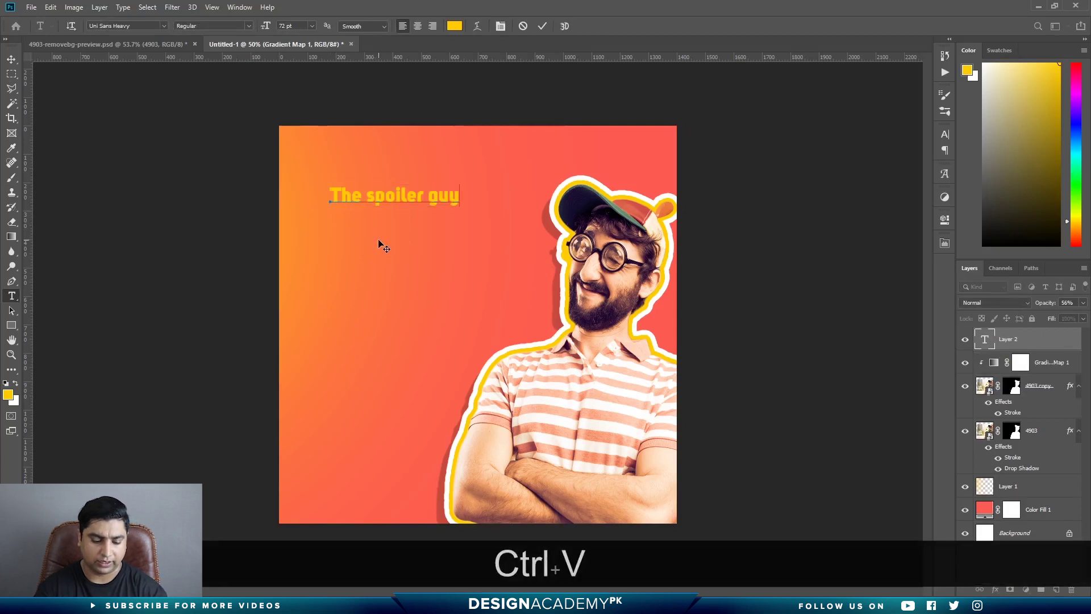
left_click(542, 26)
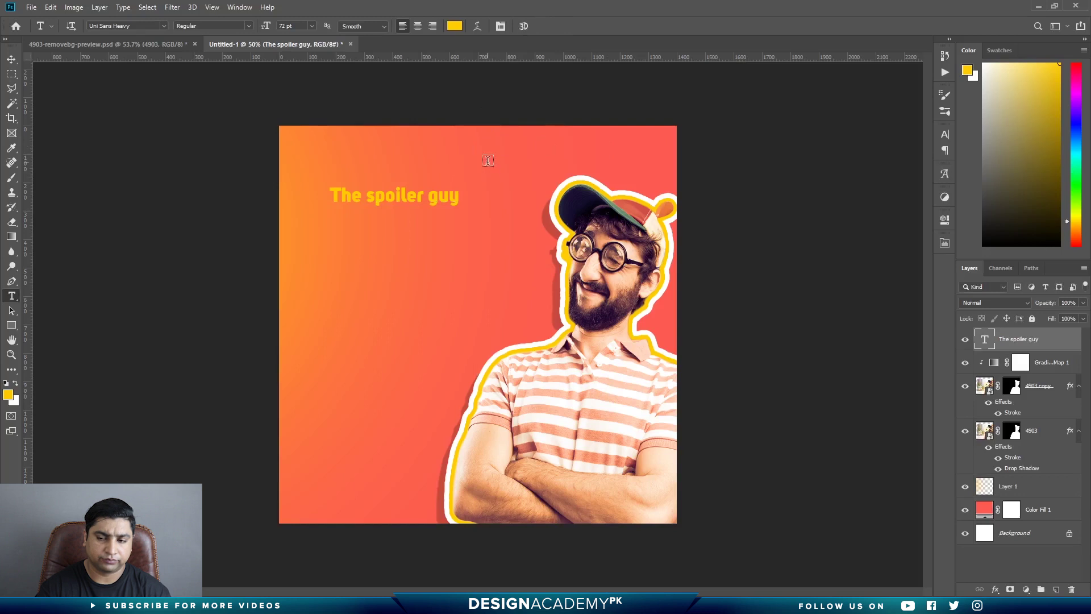
left_click(455, 26)
type("ffffff")
left_click(964, 275)
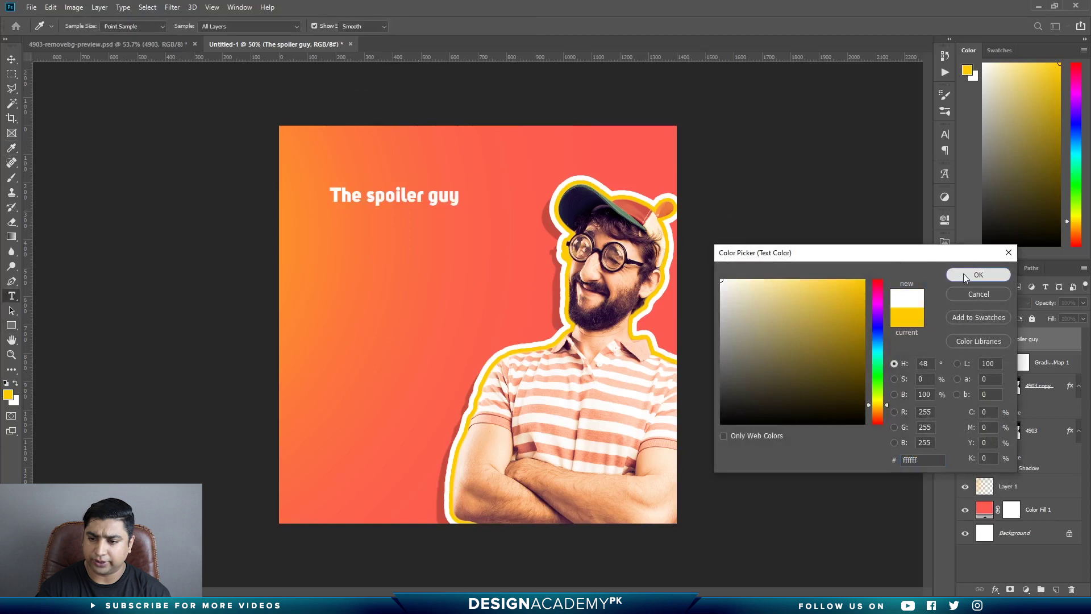
- Set the title text to 220 pt in all caps and move it slightly down toward the canvas's left edge
key("v")
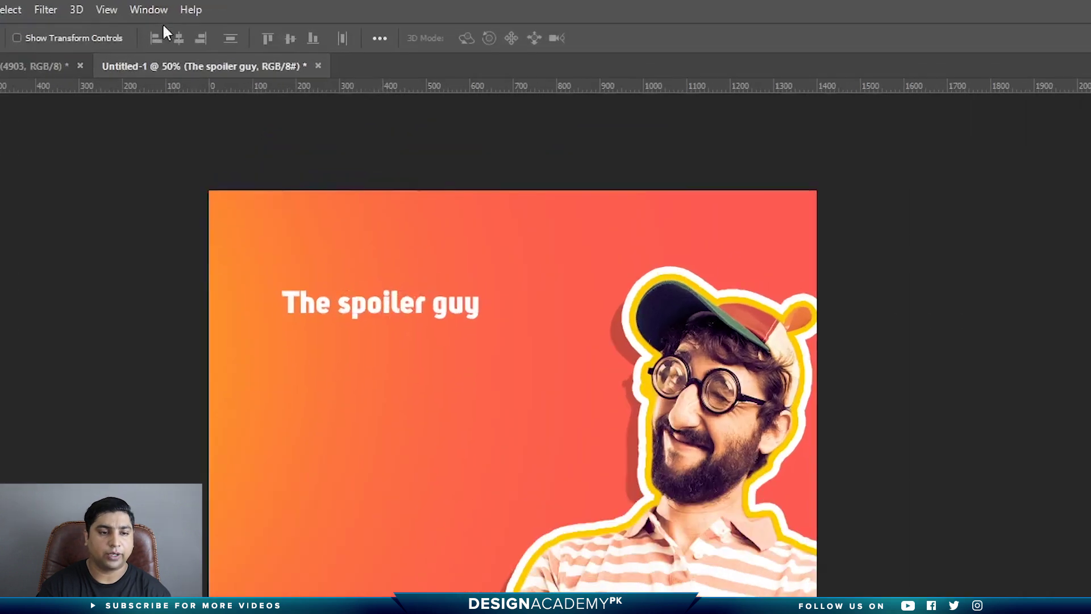
left_click(149, 10)
left_click(233, 214)
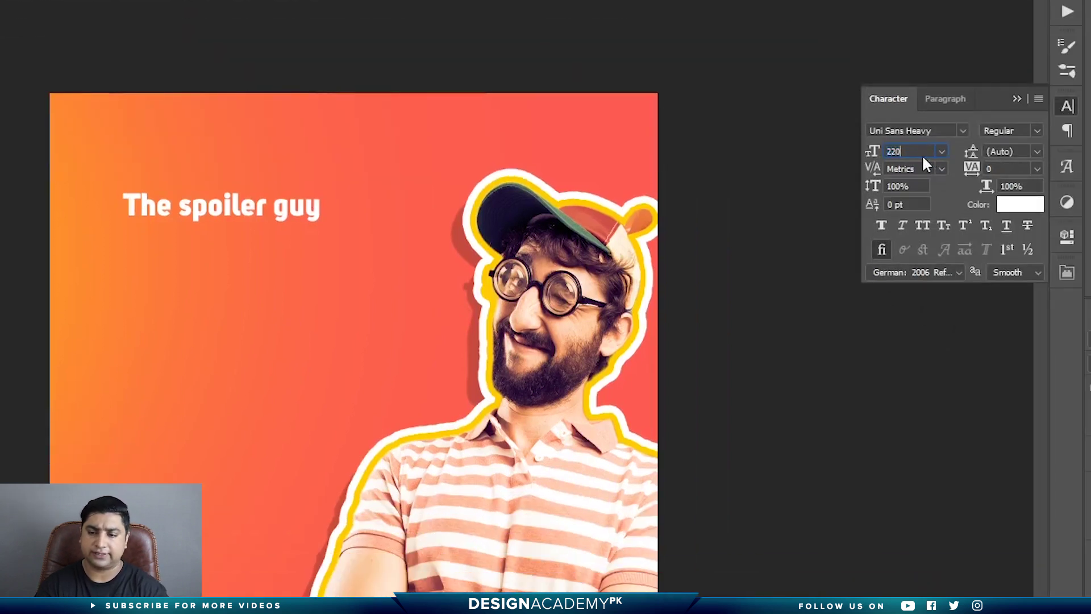
key("Return")
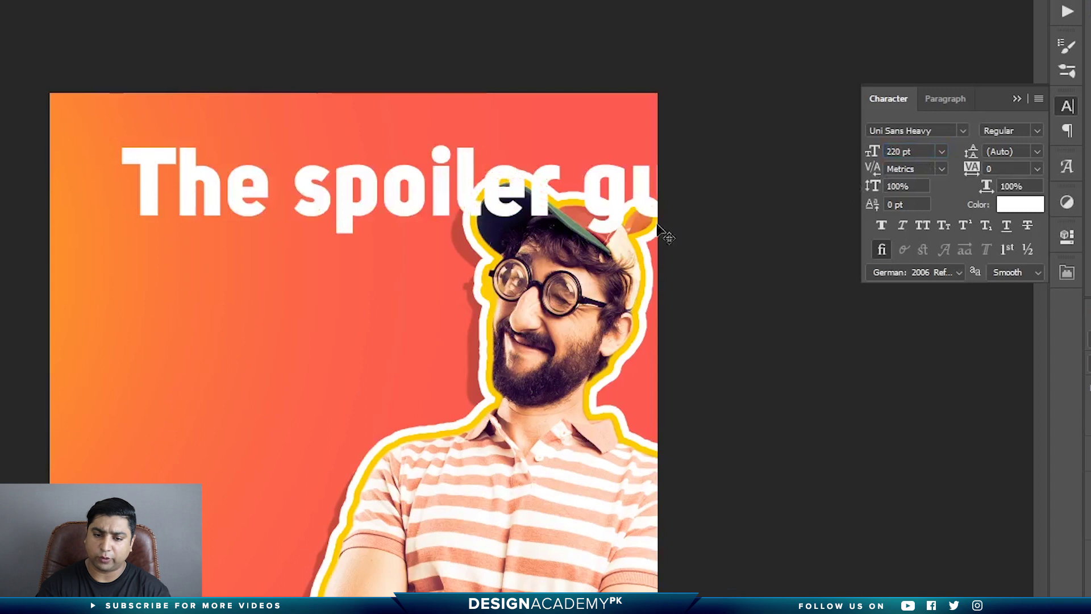
left_click(922, 226)
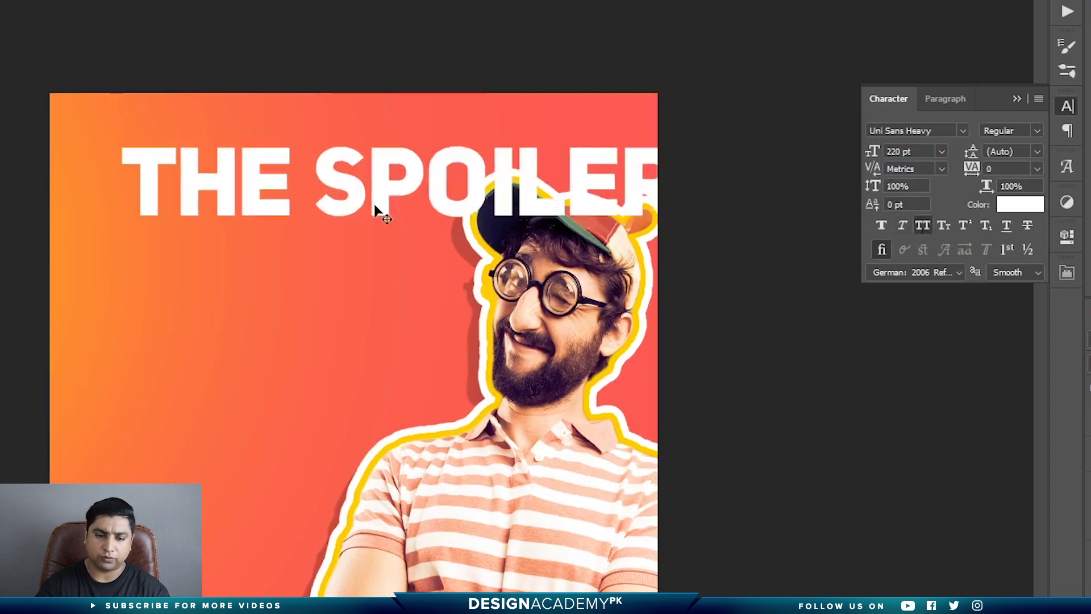
left_click_drag(359, 203, 332, 245)
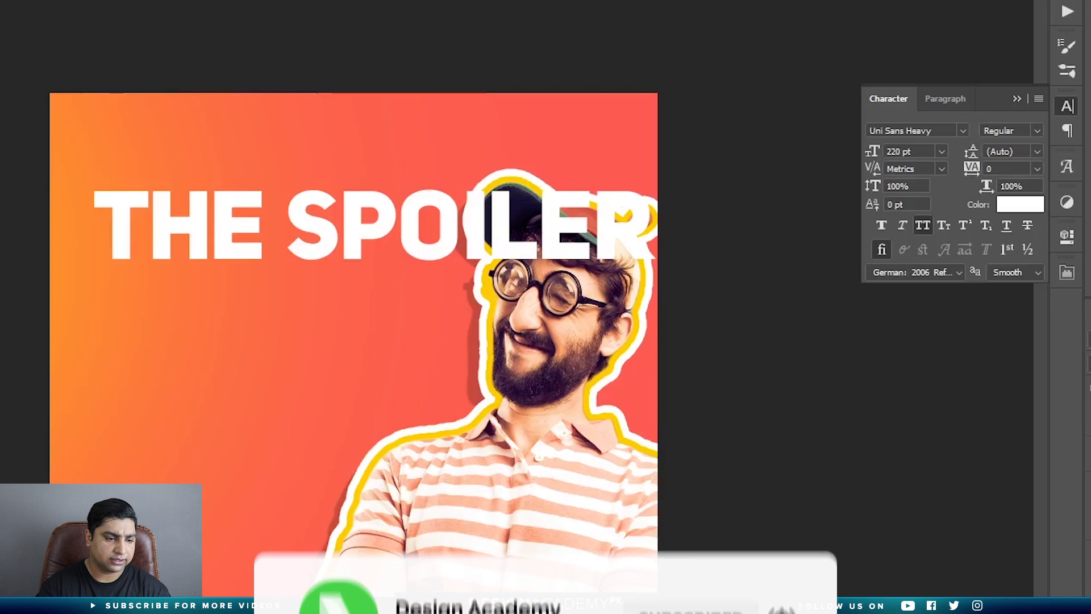
- Break the title into three lines: THE, SPOILER and GUY
left_click_drag(282, 225, 269, 228)
key("Return")
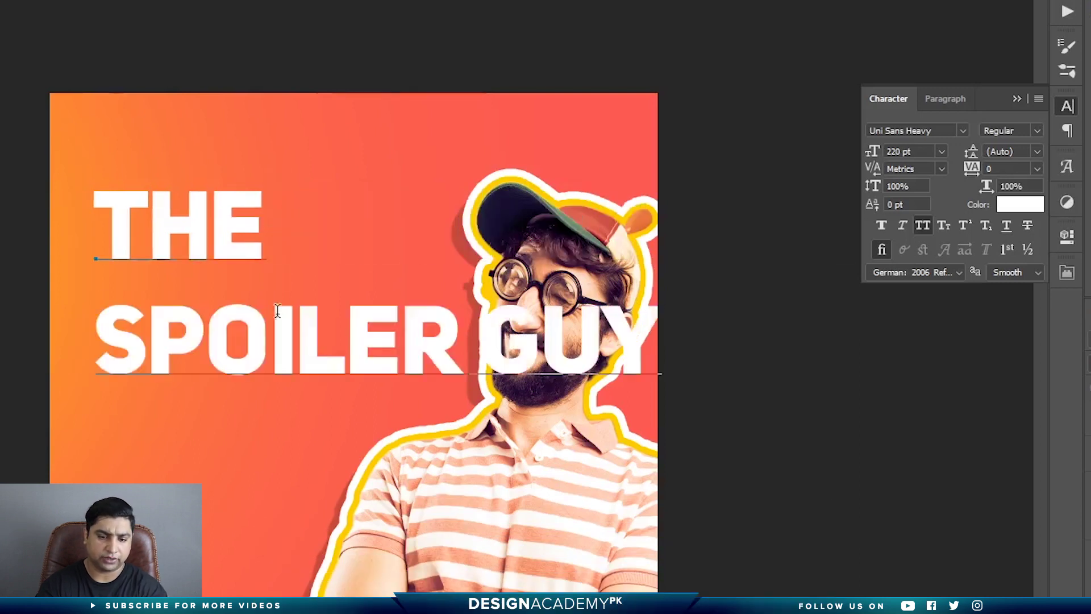
left_click_drag(484, 340, 466, 340)
key("Return")
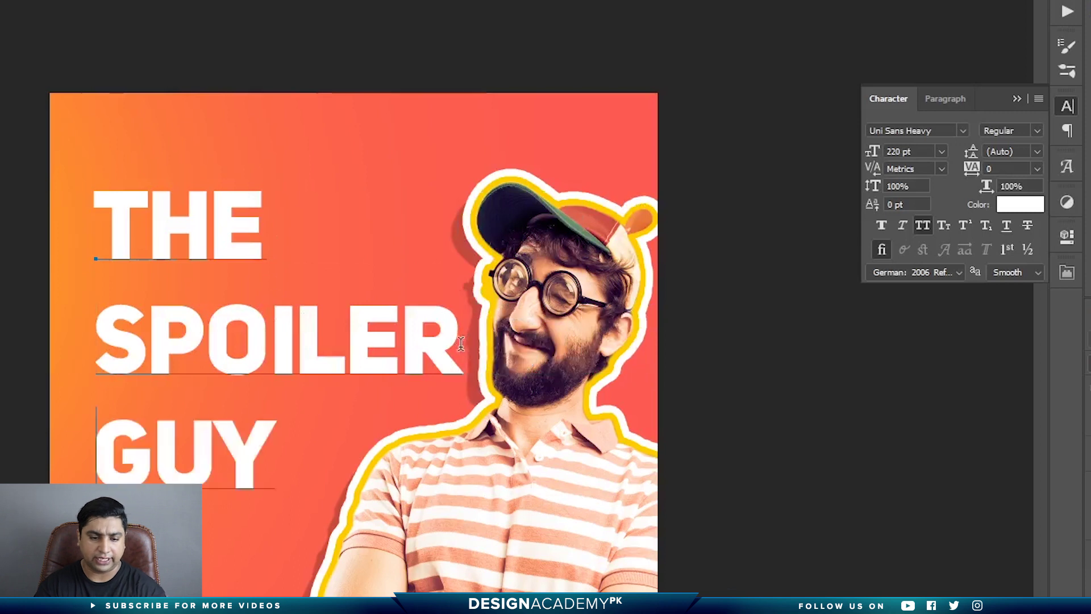
key("ctrl+Return")
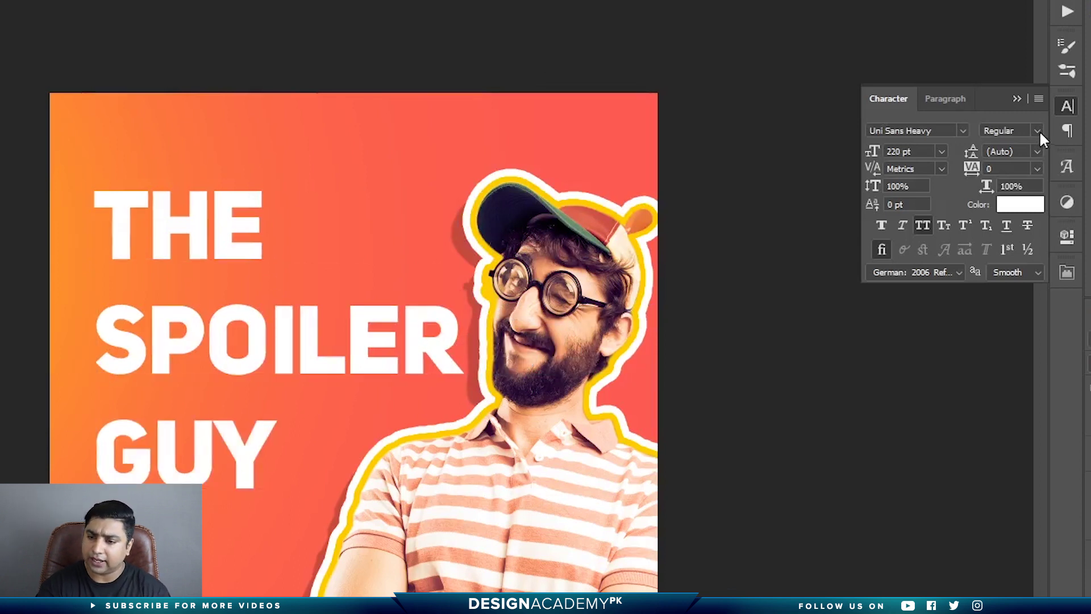
- Tighten the title's leading to 174 pt and move the text block slightly lower beside the man
left_click(1038, 151)
left_click(1035, 372)
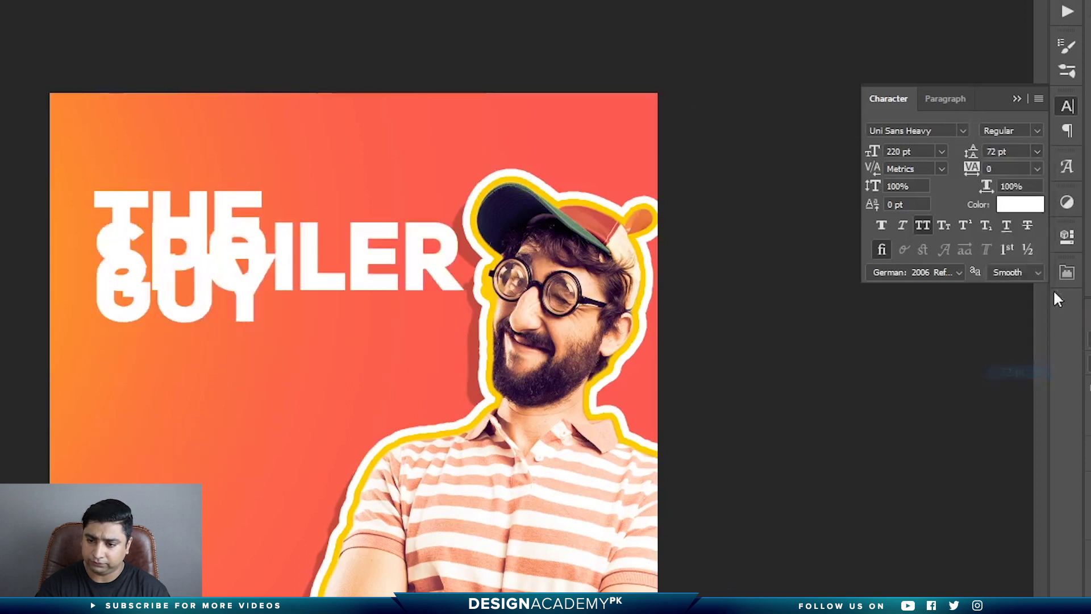
mouse_move(972, 156)
left_mouse_down()
mouse_move(1016, 158)
mouse_move(973, 154)
mouse_move(984, 155)
left_mouse_up()
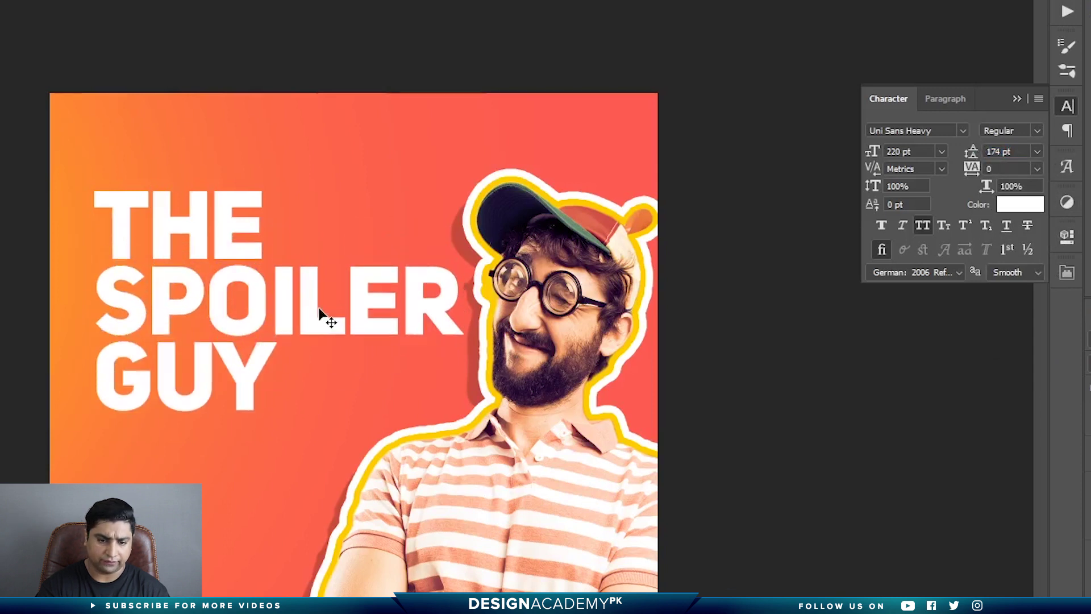
left_click_drag(317, 324, 310, 364)
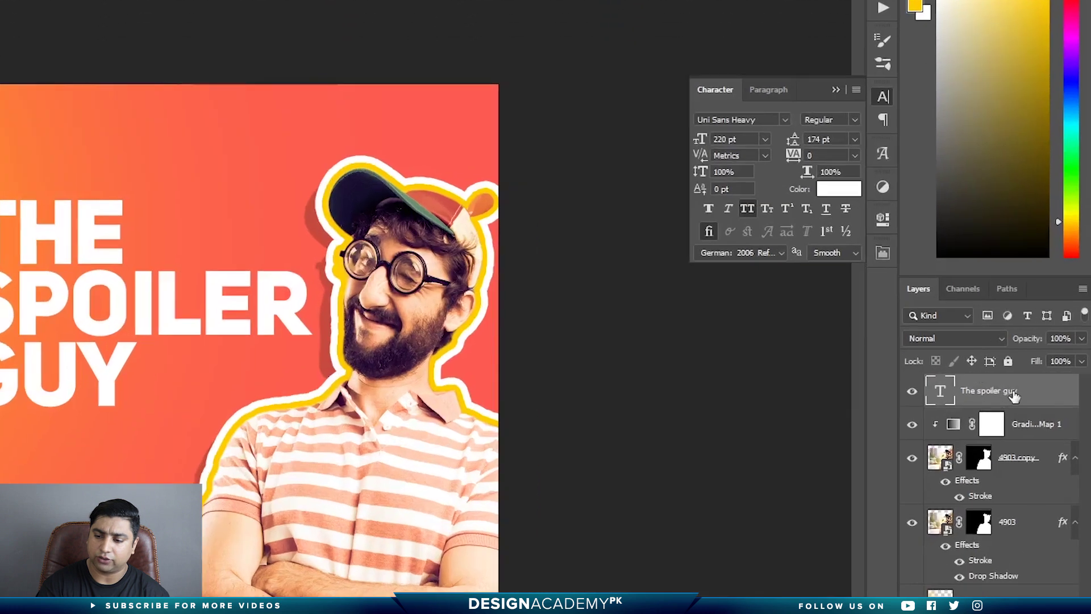
- Give the title a Multiply drop shadow with 24% opacity, a 90° angle and 10 px distance, and apply the layer style
right_click(1019, 341)
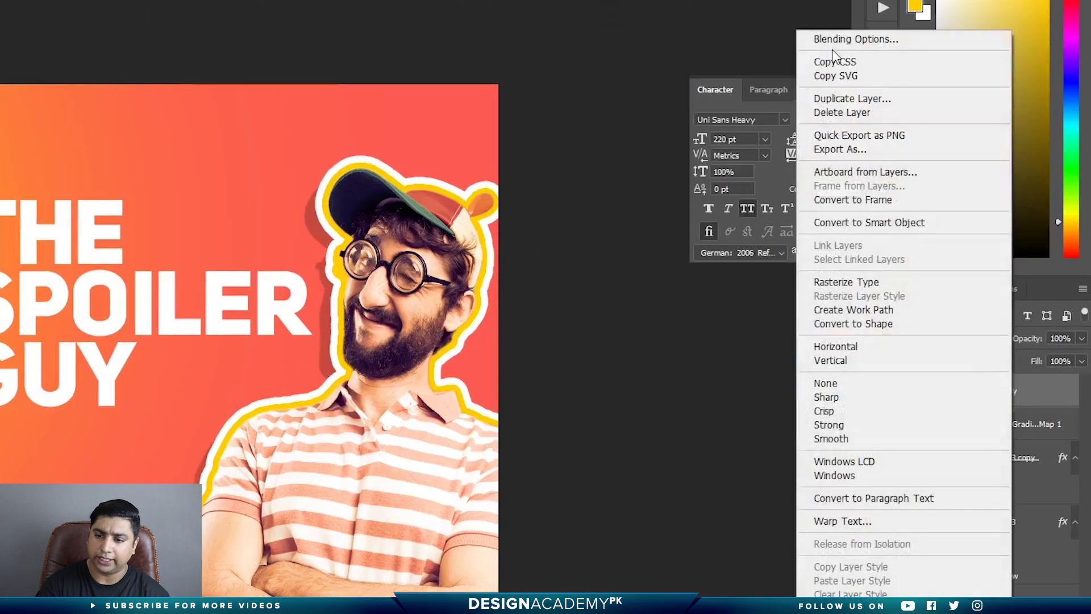
left_click(856, 39)
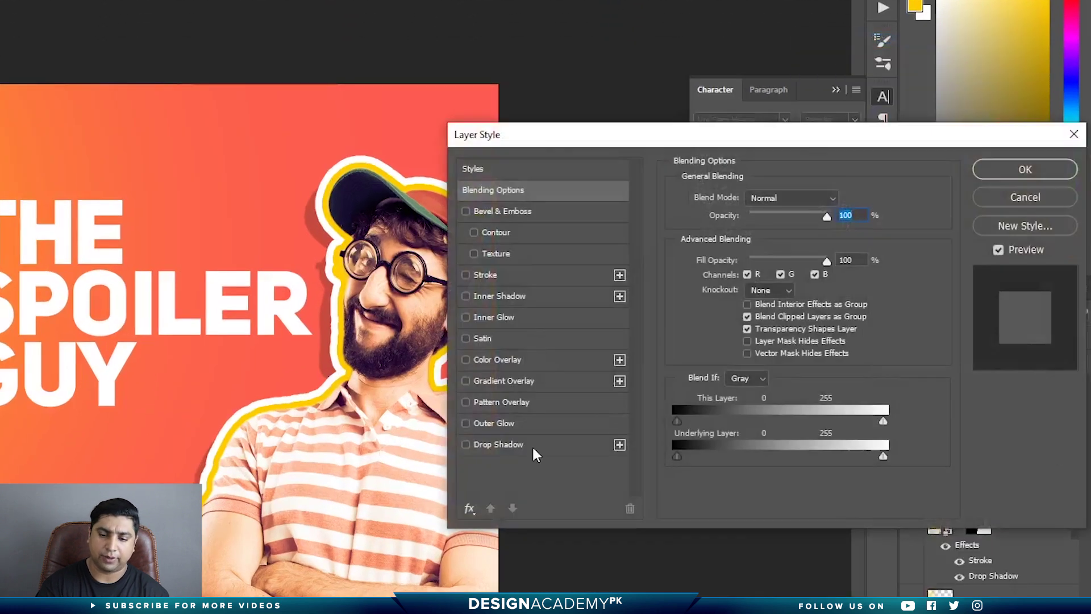
left_click(524, 445)
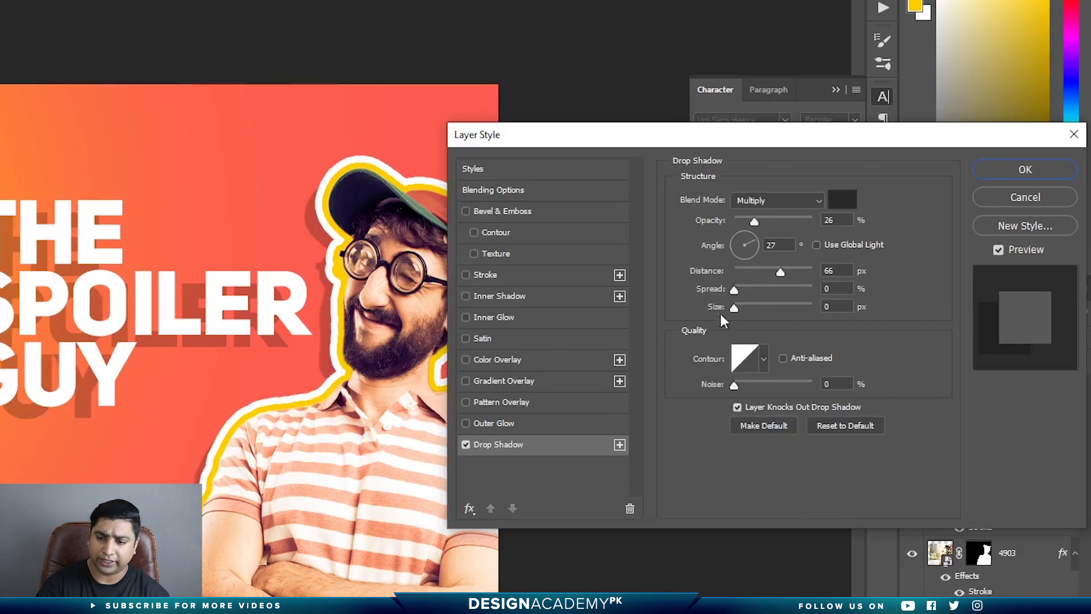
mouse_move(19, 441)
left_mouse_down()
mouse_move(5, 458)
mouse_move(18, 449)
left_mouse_up()
left_click_drag(92, 447, 92, 443)
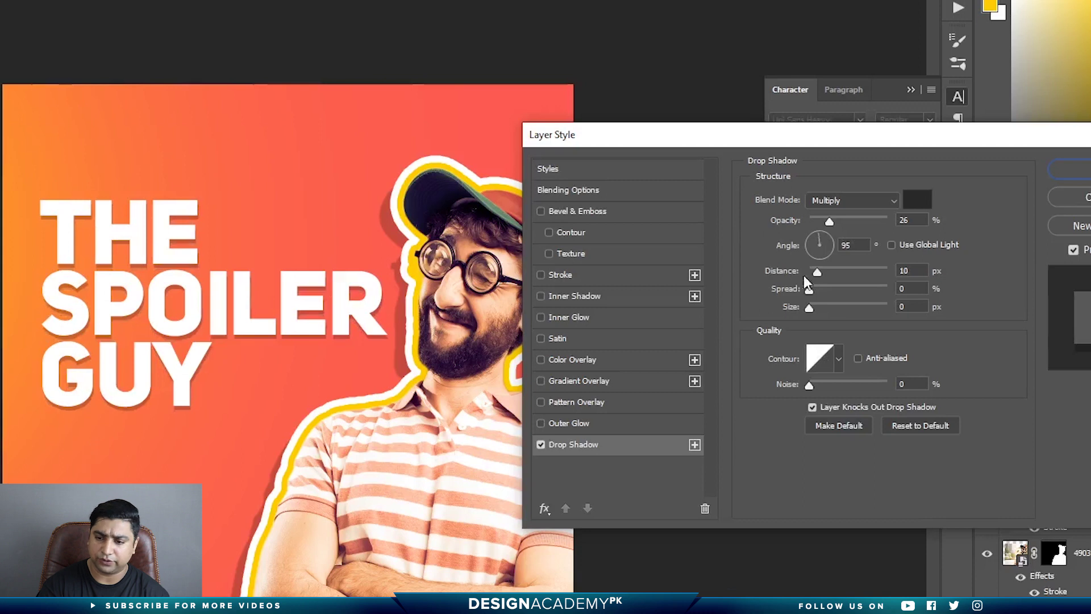
left_click_drag(823, 238, 822, 218)
left_click(853, 244)
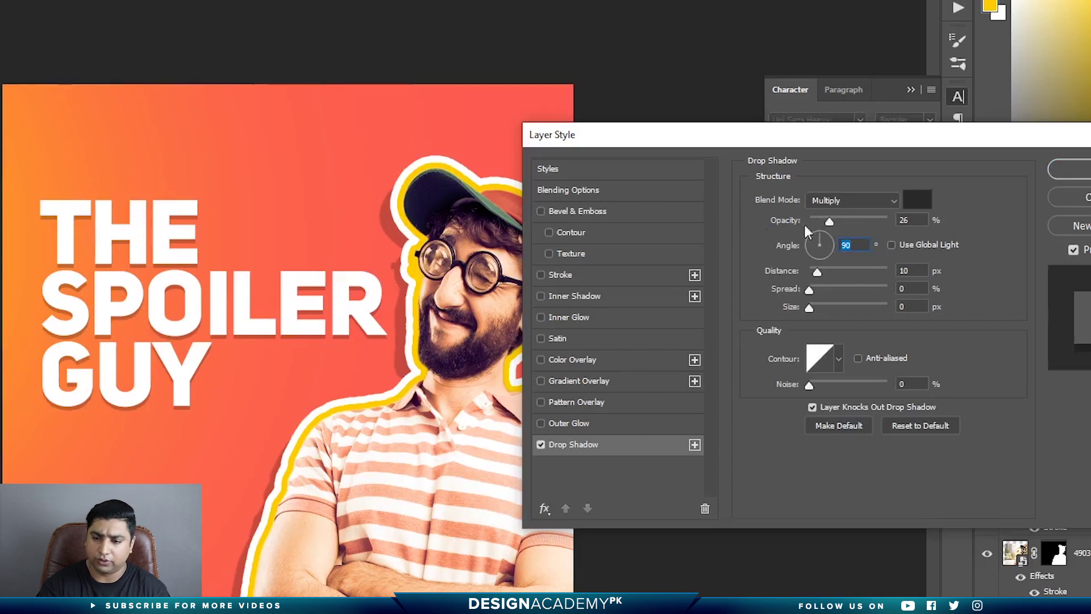
mouse_move(830, 226)
left_mouse_down()
mouse_move(873, 216)
mouse_move(786, 224)
mouse_move(829, 227)
left_mouse_up()
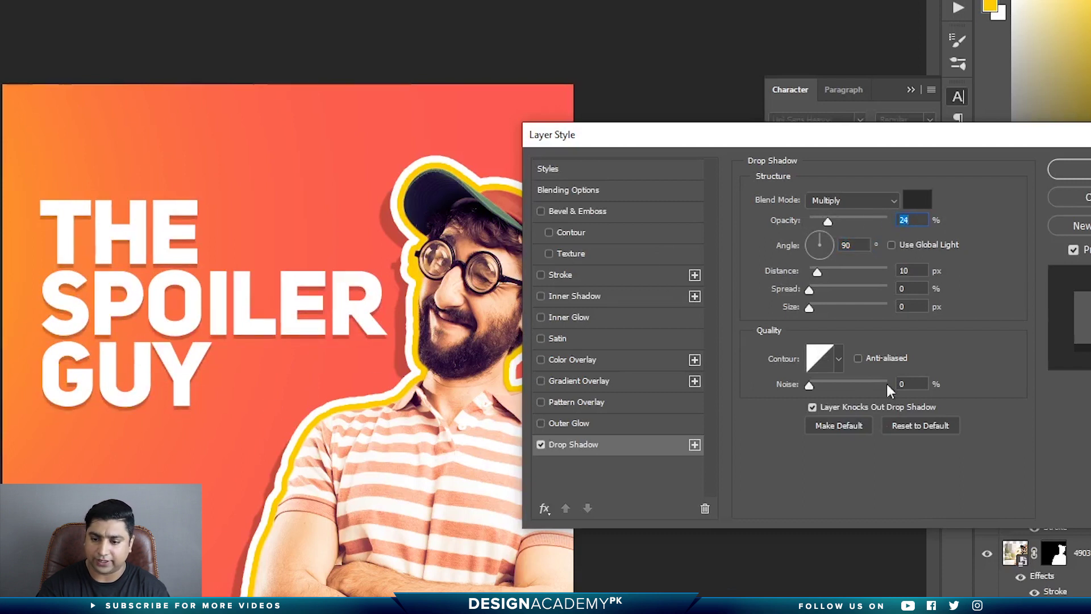
left_click(1081, 175)
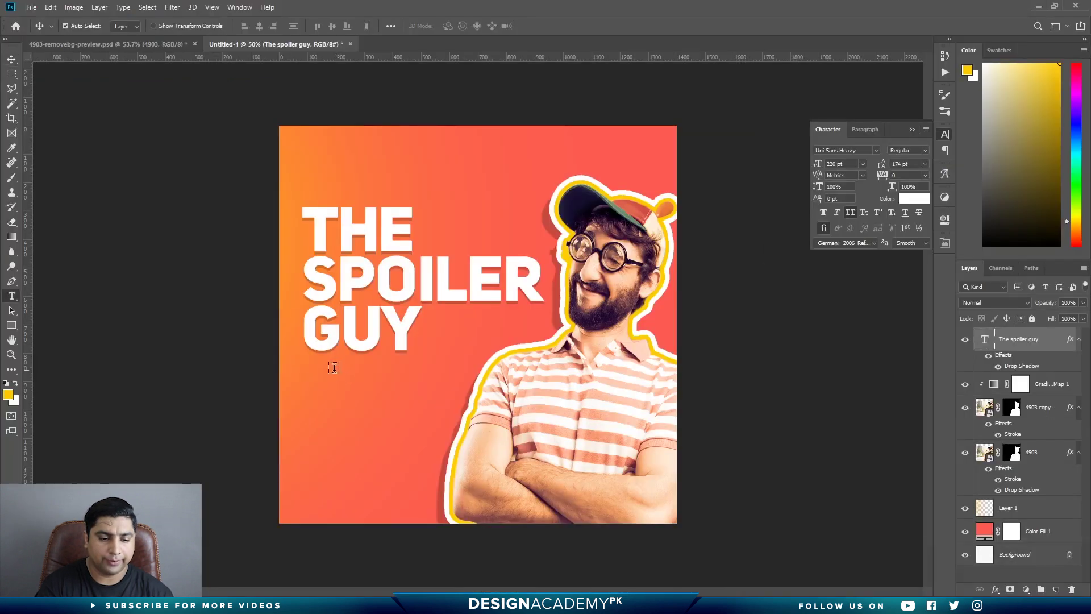
- Add a separate text layer reading "Movie Reviews" below the title
key("t")
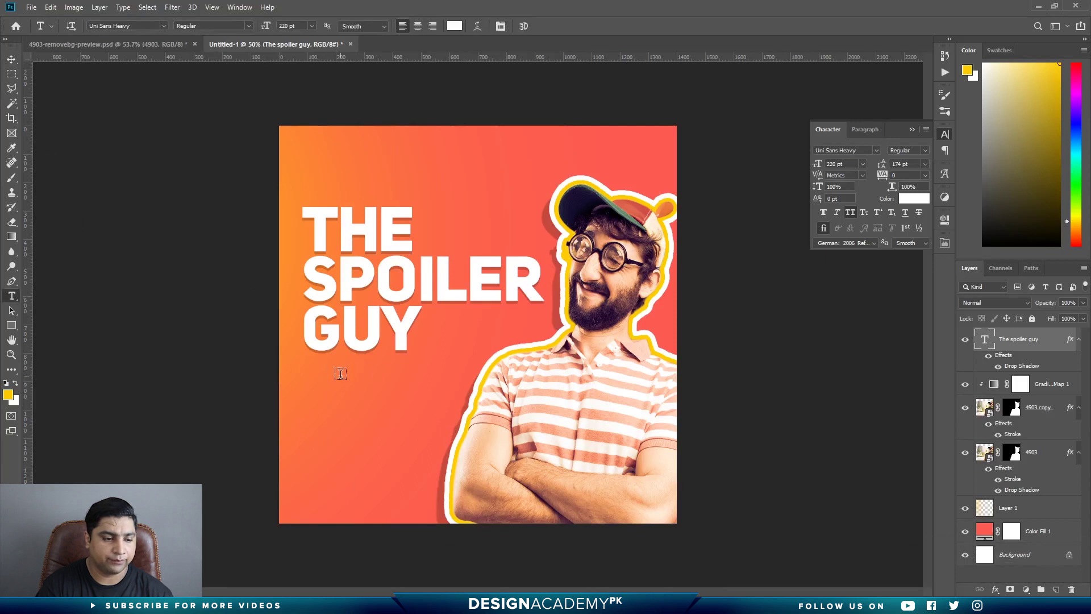
key("BackSpace")
left_click(310, 389)
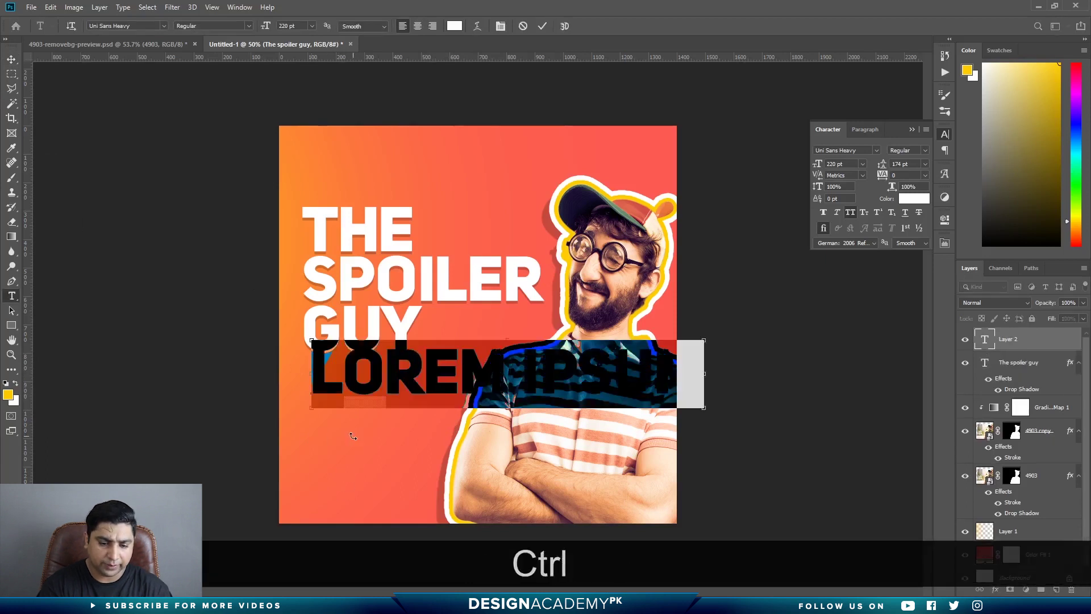
type("MOVIE REVIEW")
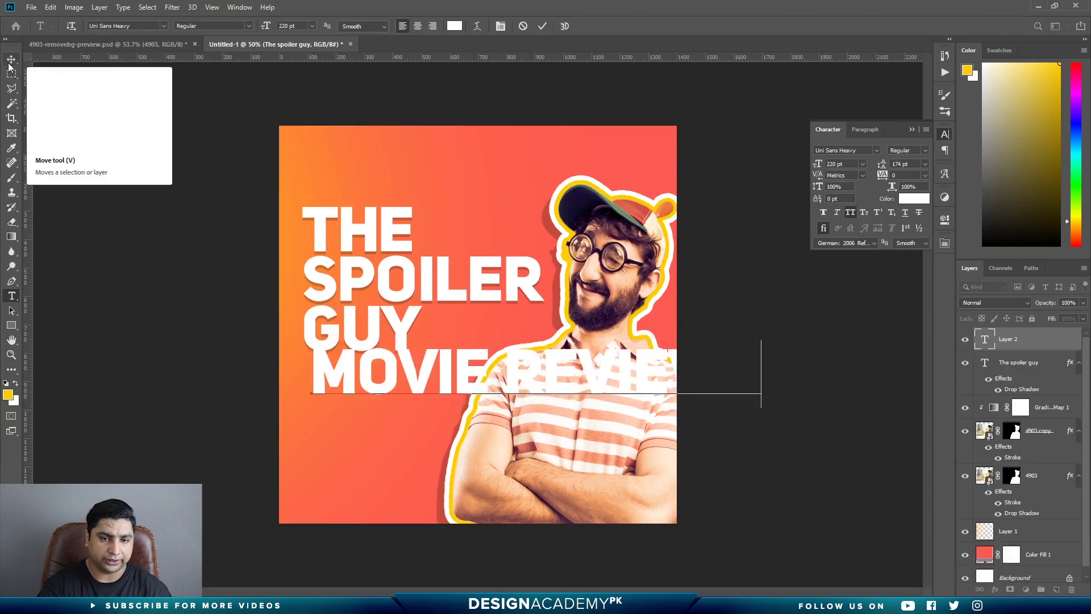
left_click(541, 27)
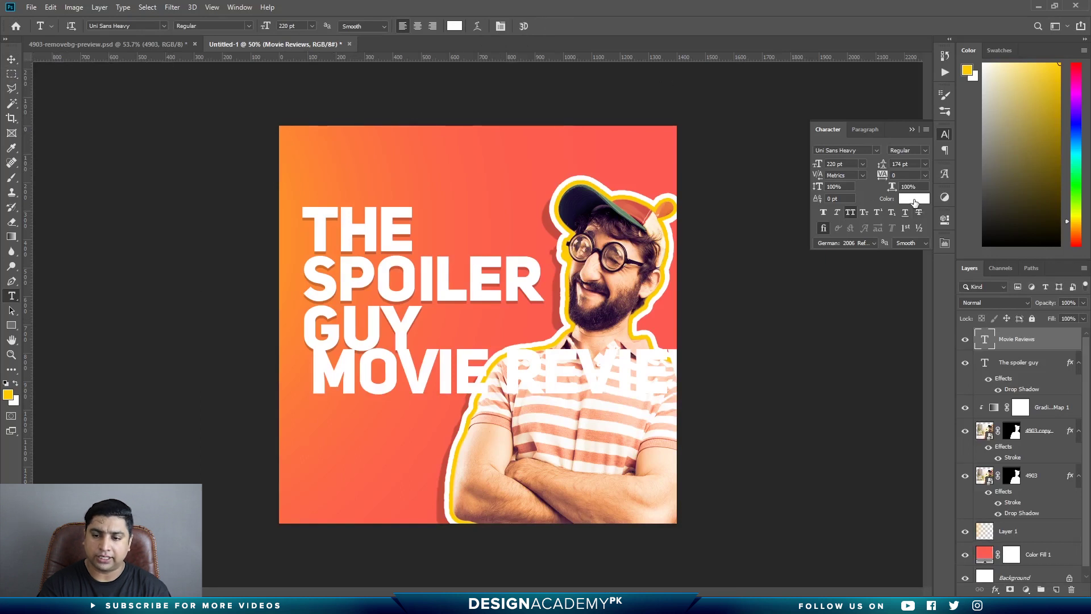
- Format the Movie Reviews text in yellow (ffcc00) at 60 pt and place it directly under GUY, aligned with the title's left edge
left_click(915, 200)
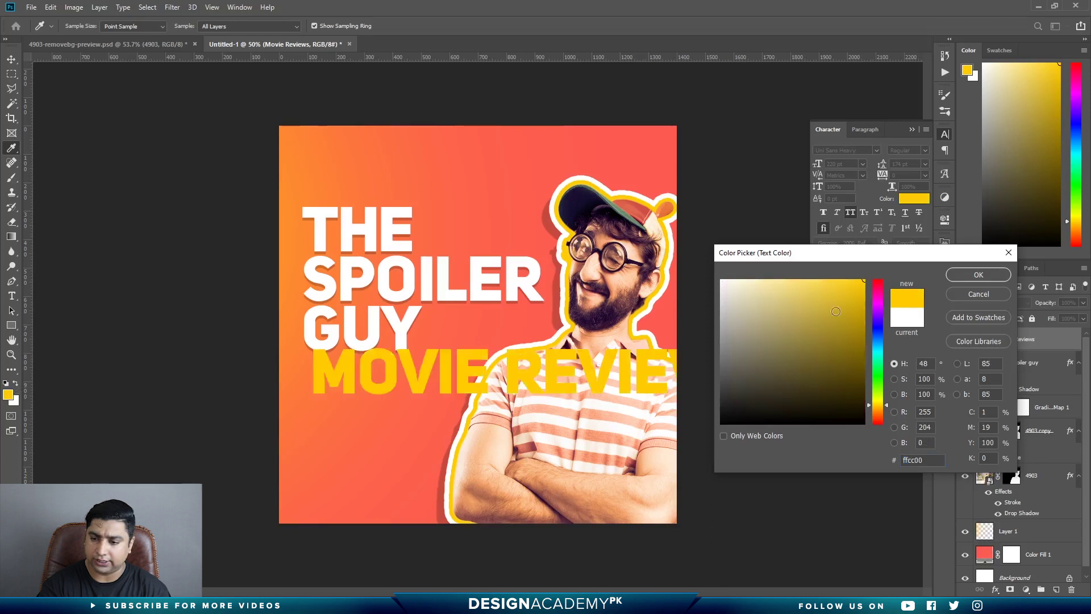
left_click(978, 275)
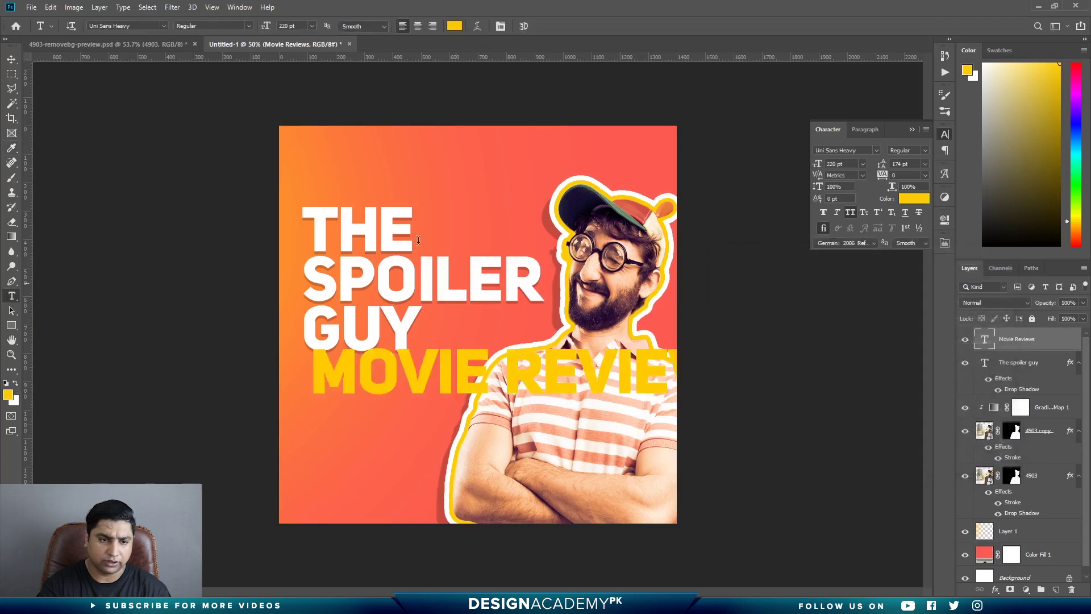
left_click(314, 26)
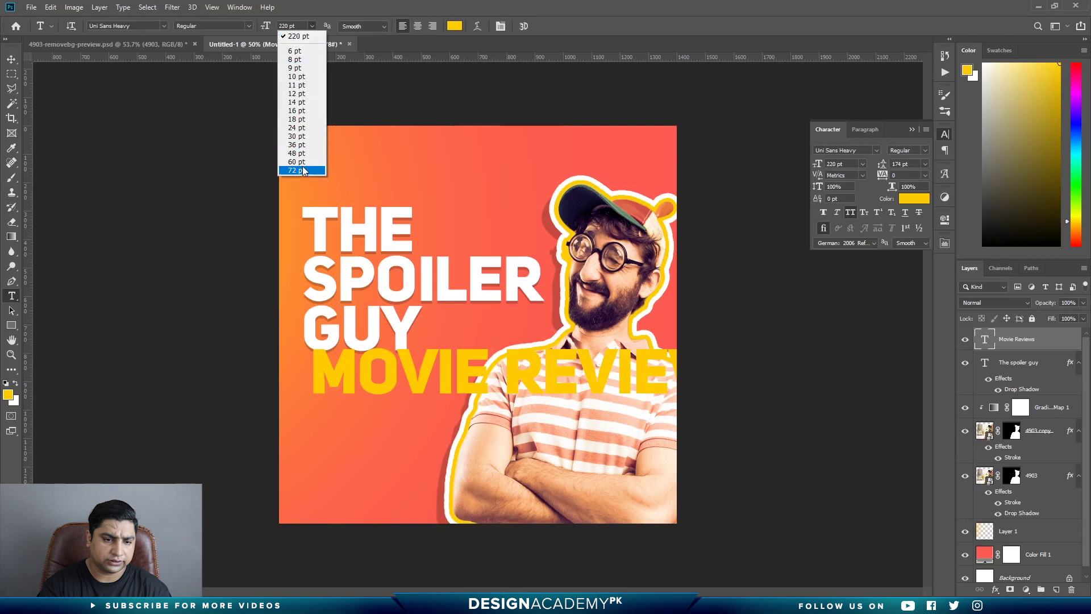
left_click(296, 162)
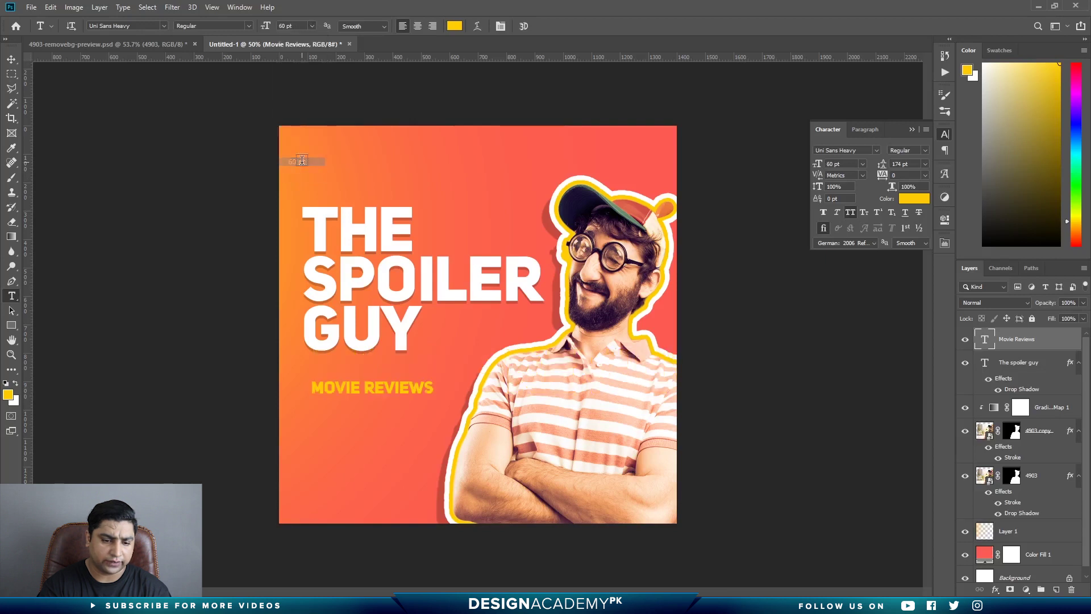
left_click(11, 60)
left_click_drag(333, 395, 322, 373)
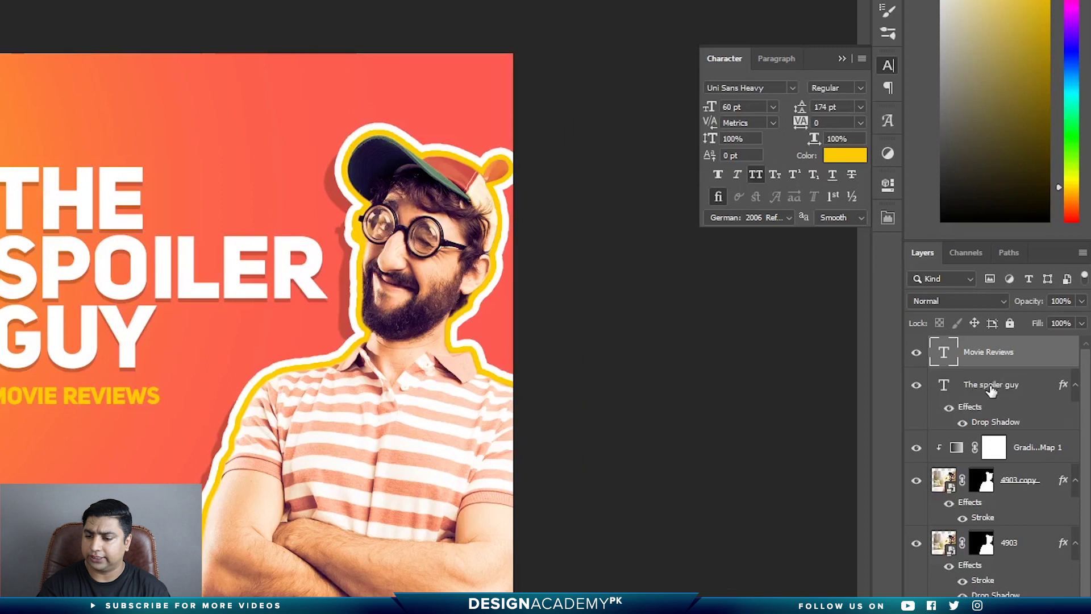
- Copy the title's layer style and paste it onto the Movie Reviews text layer
right_click(1018, 363)
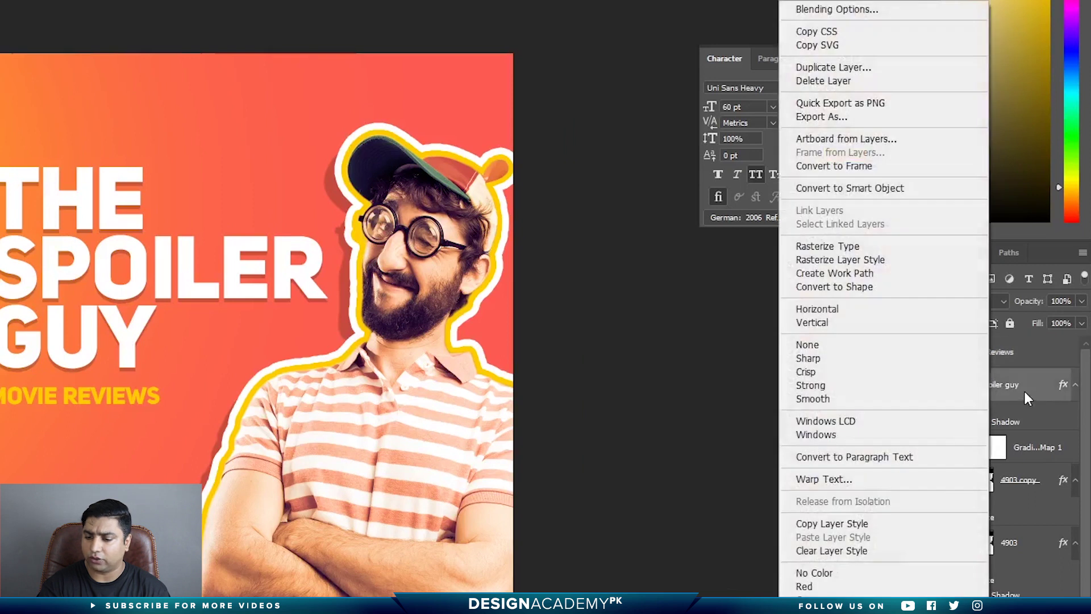
left_click(855, 523)
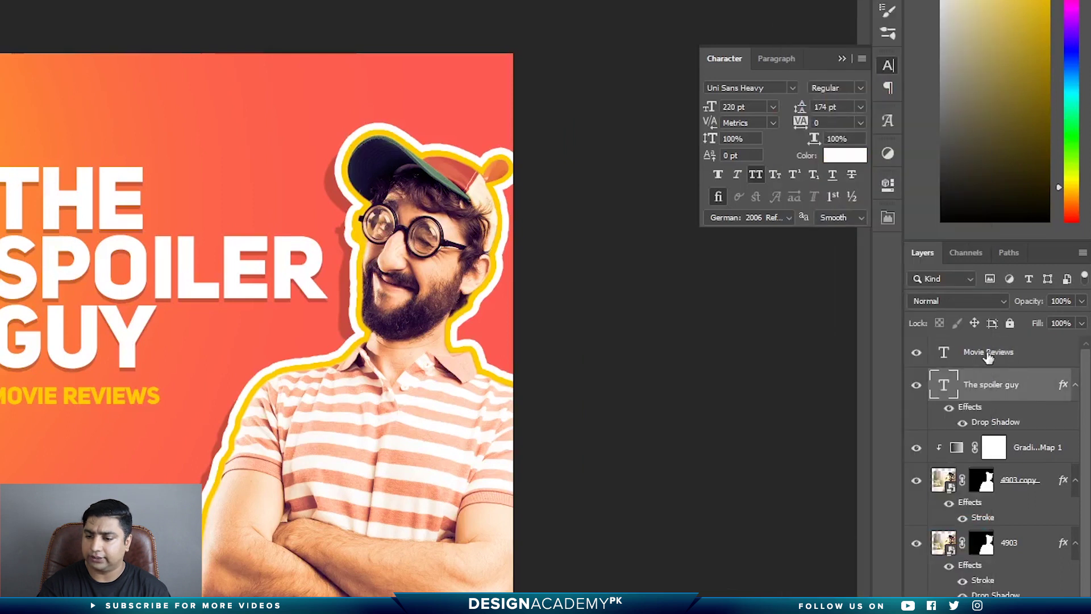
left_click(1005, 355)
right_click(1019, 361)
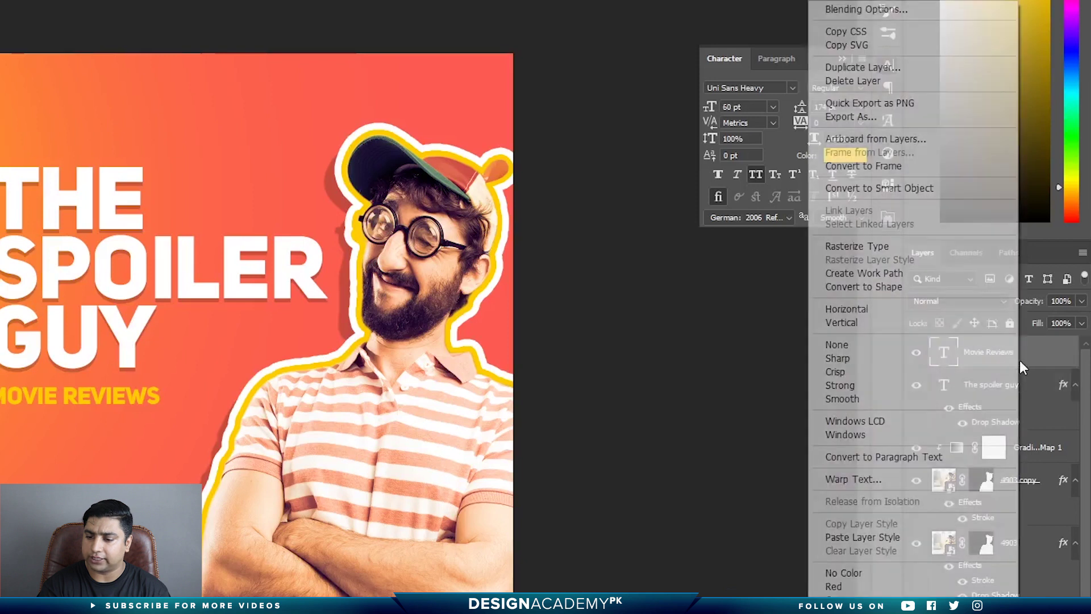
left_click(866, 539)
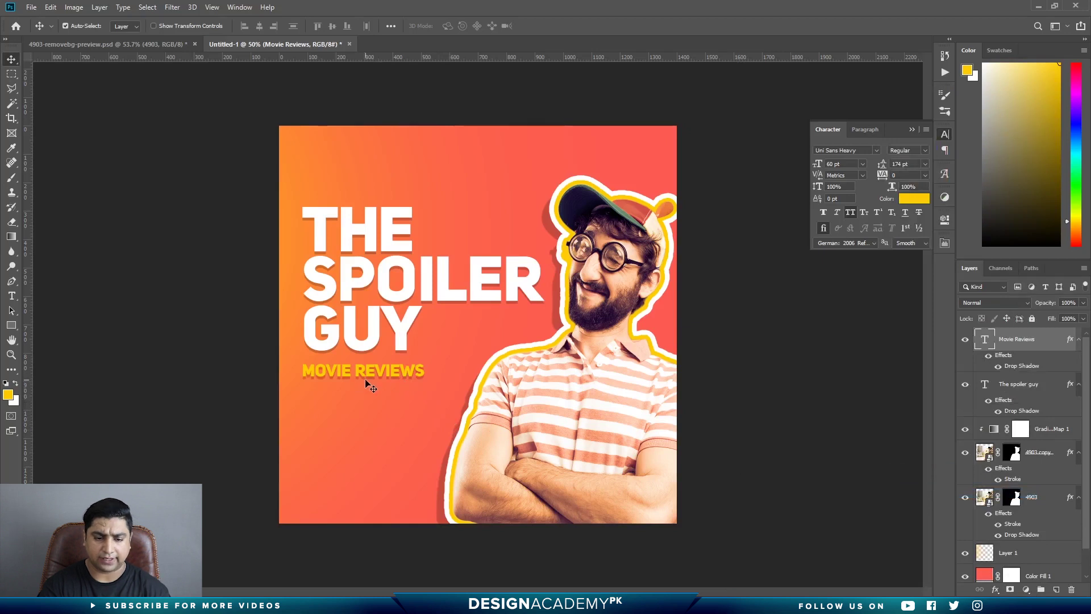
- Reduce the Movie Reviews text's drop shadow distance to 7 px and apply the layer style
double_click(1023, 366)
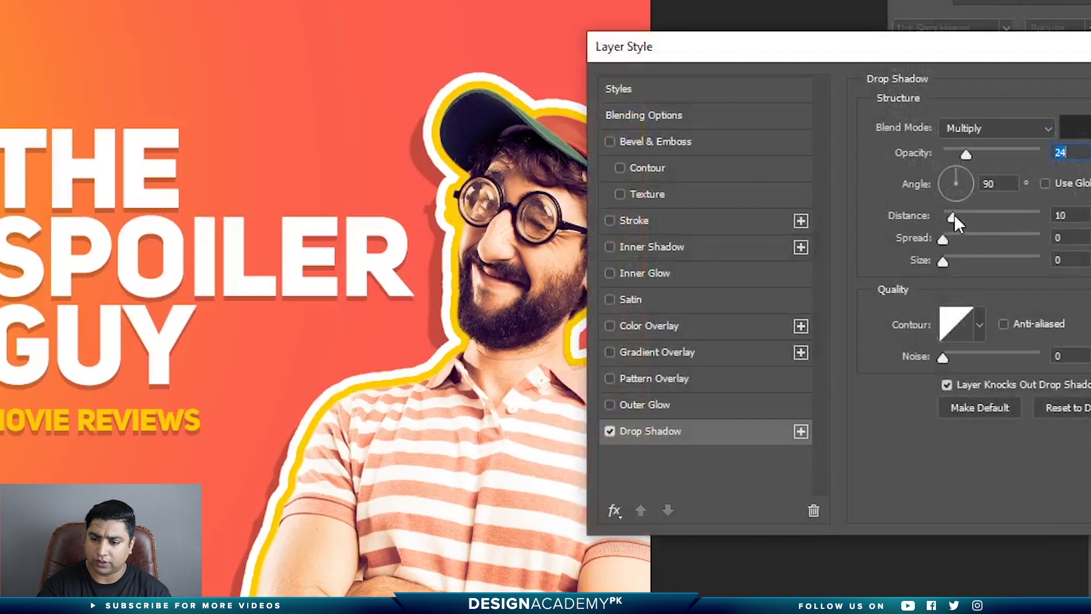
left_click_drag(954, 214, 951, 217)
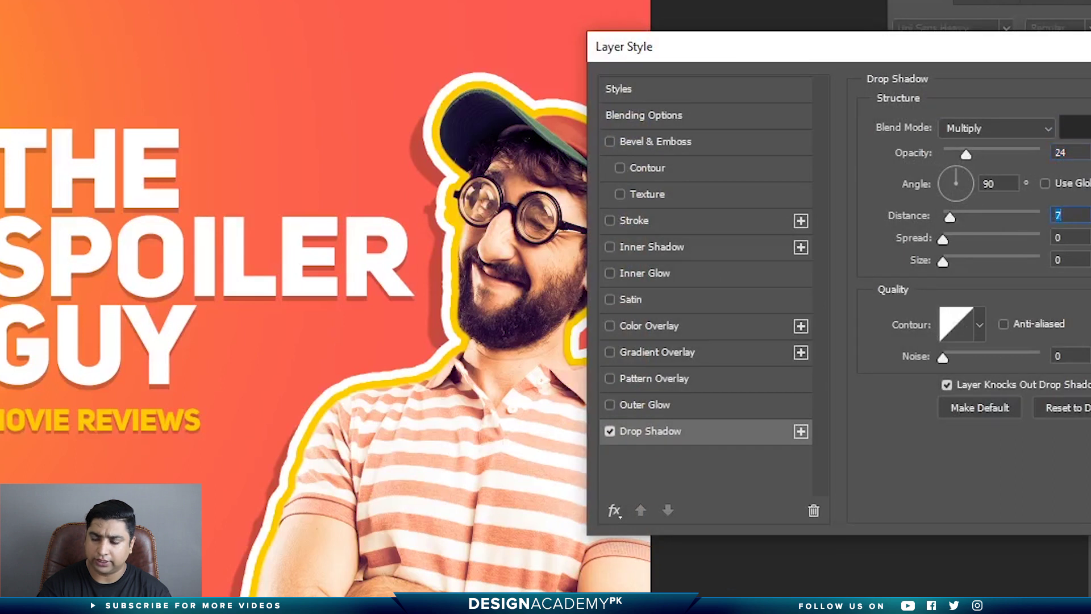
key("Return")
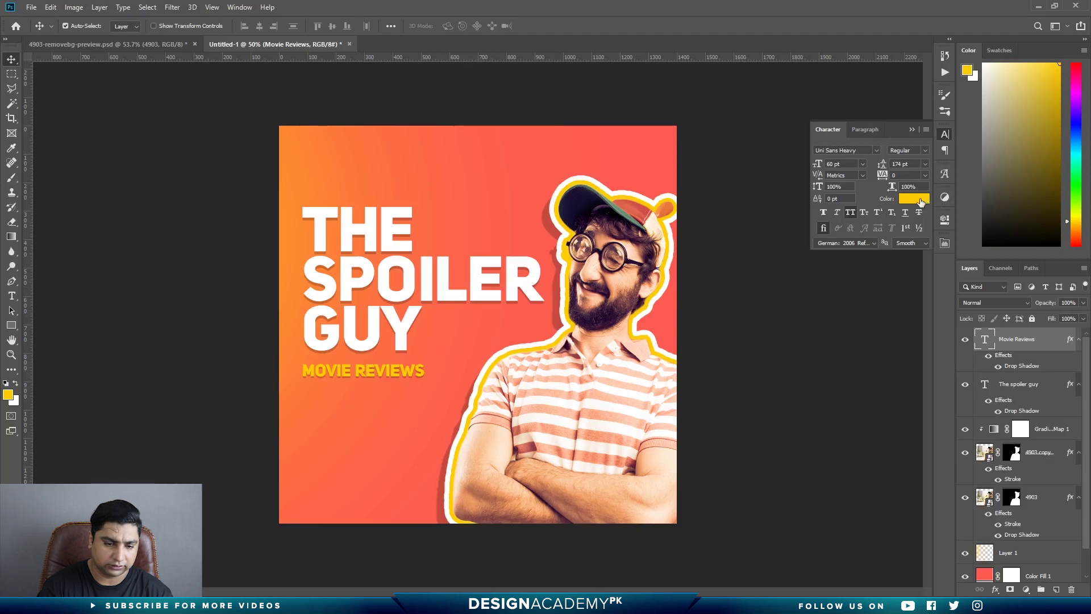
- Recolor the Movie Reviews text to a brighter yellow, ffe400
left_click(11, 296)
left_click(455, 26)
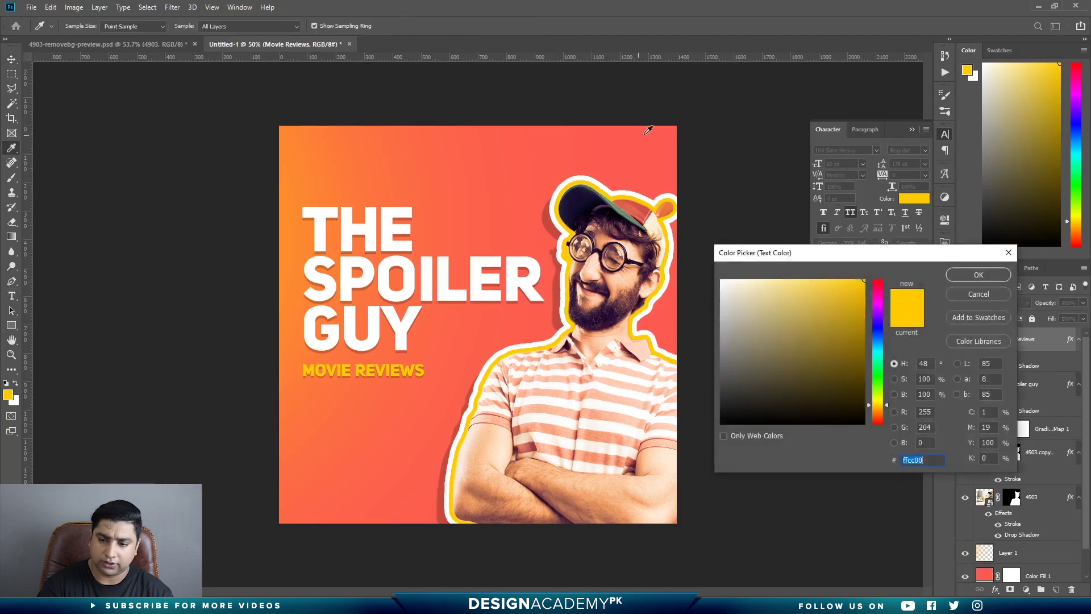
left_click_drag(884, 409, 882, 407)
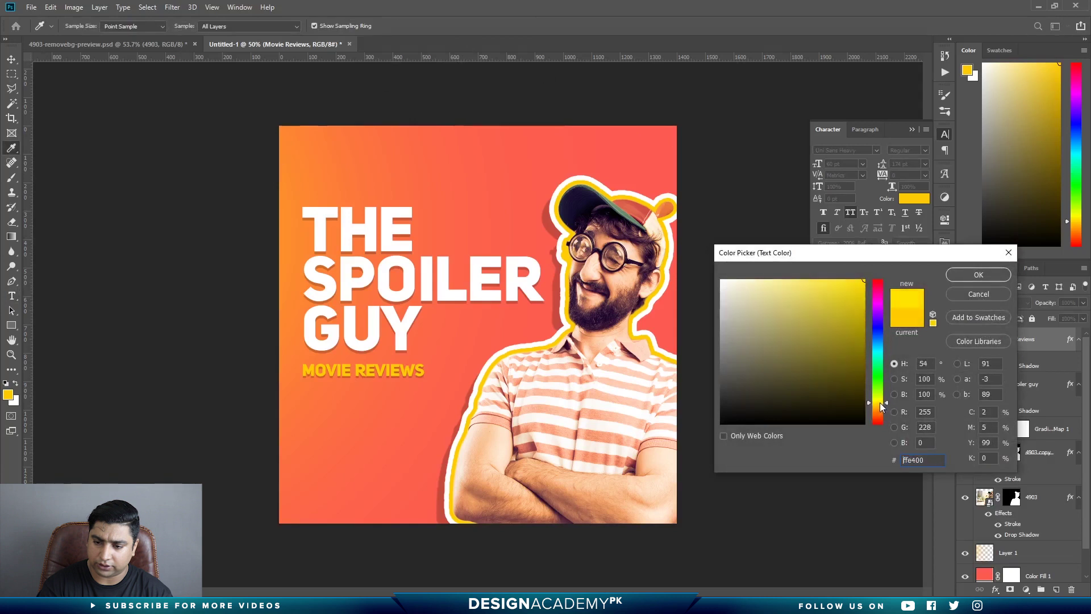
left_click(964, 278)
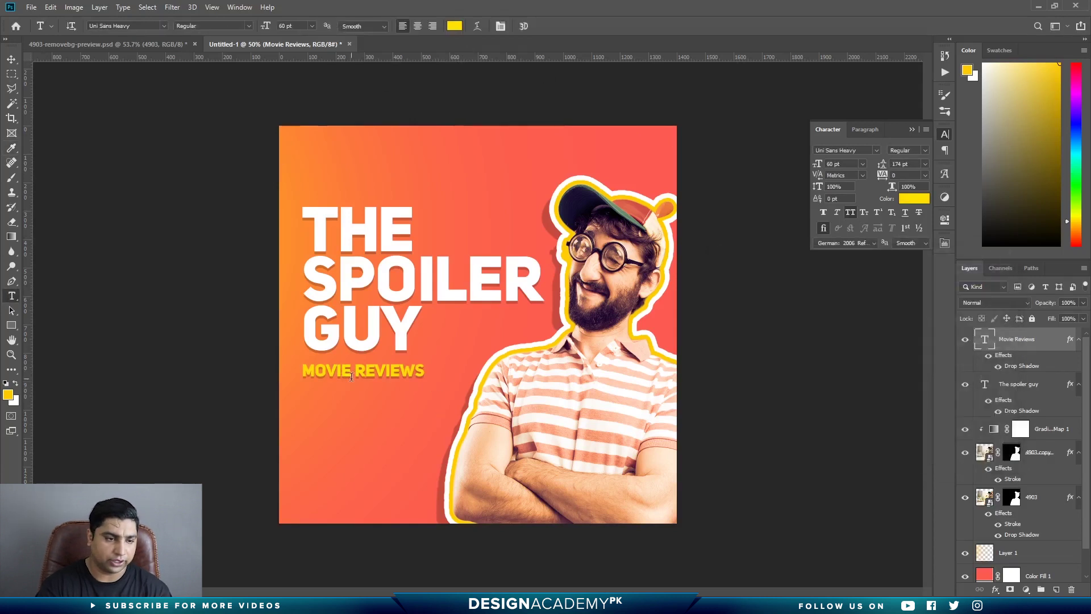
- Nudge the Movie Reviews text up closer to GUY and scale it down proportionally to about 95%
key("v")
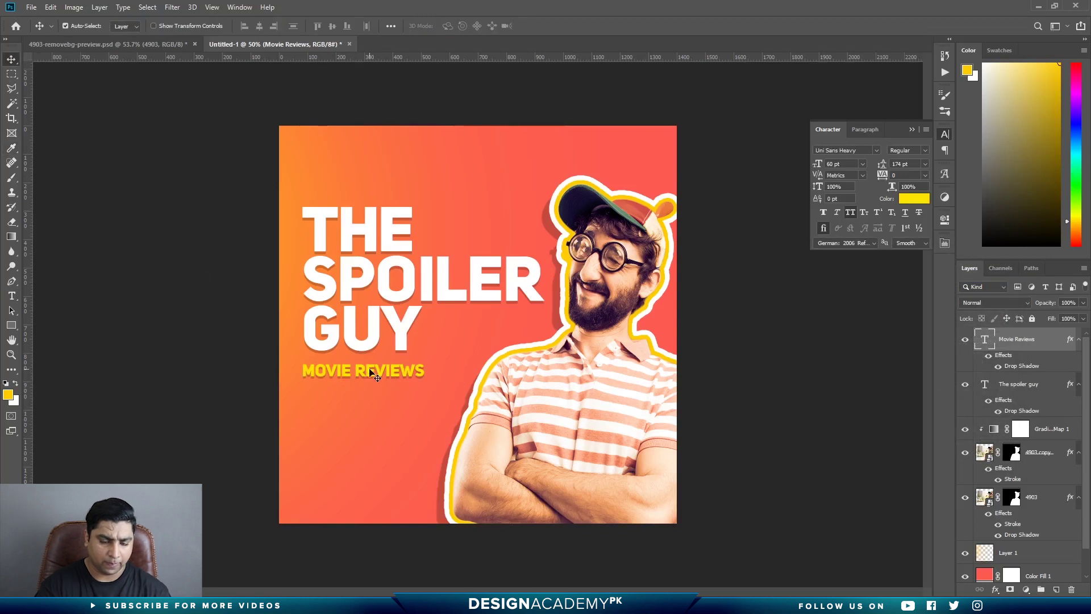
left_click_drag(371, 372, 370, 367)
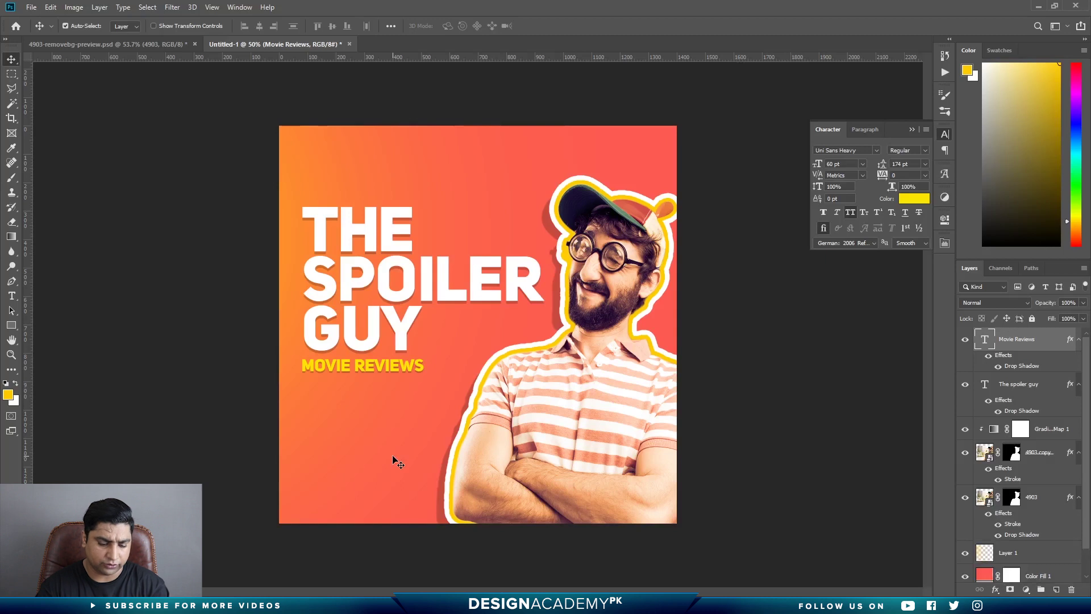
key("ctrl+t")
left_click_drag(424, 376, 419, 375)
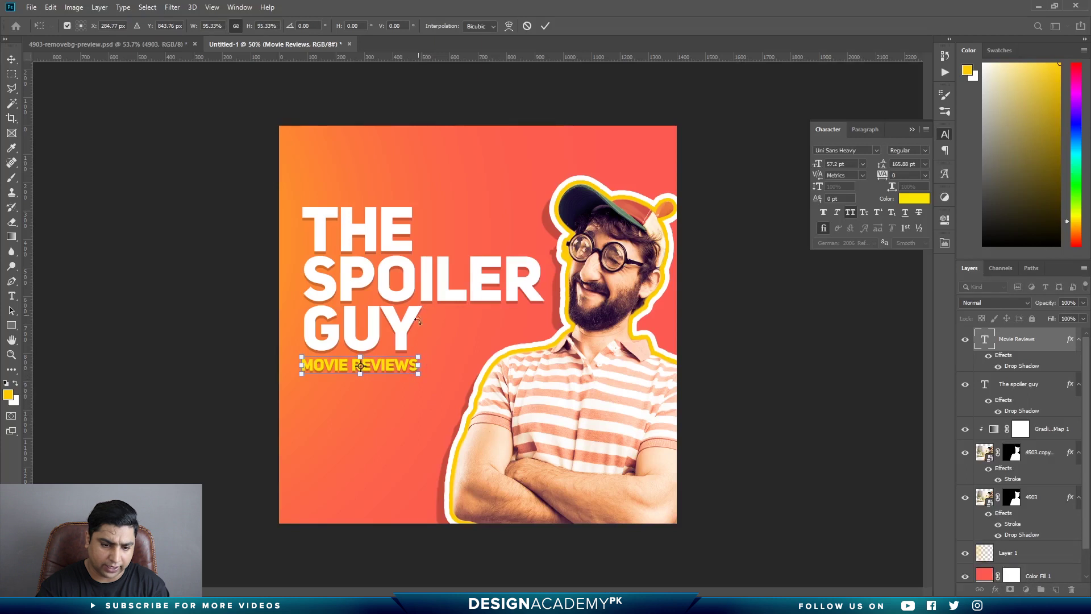
key("Return")
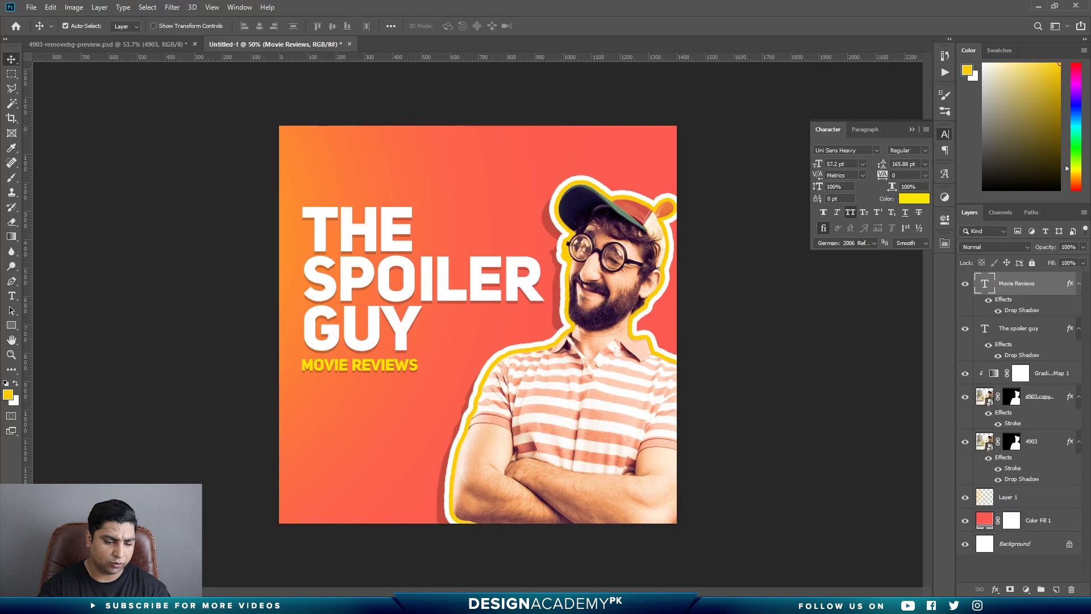
- Switch to Notepad and copy the host's name from the podcast design.txt brief
key("alt+Tab")
left_click_drag(370, 156, 321, 156)
right_click(324, 156)
left_click(234, 192)
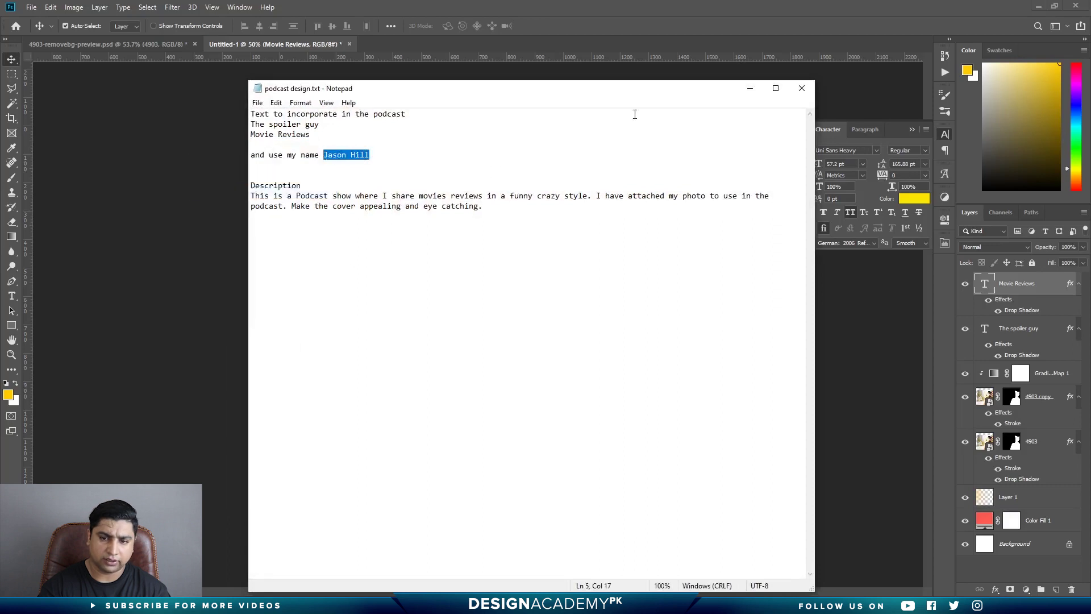
- Return to Photoshop and paste the copied host's name as a new text layer in the empty area below Movie Reviews
key("alt+Tab")
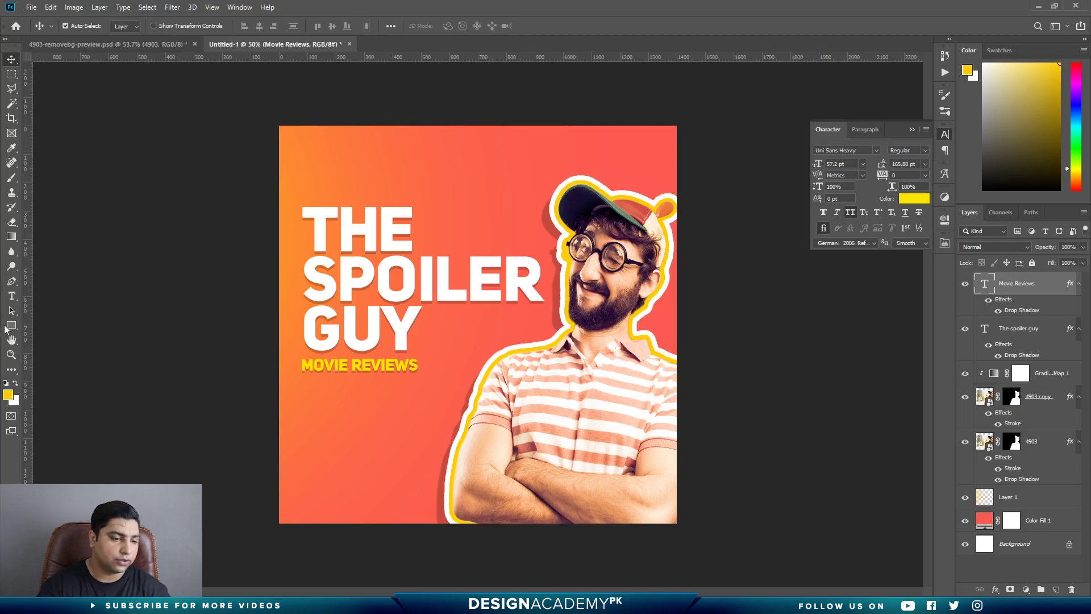
left_click(12, 296)
left_click(373, 454)
key("ctrl+v")
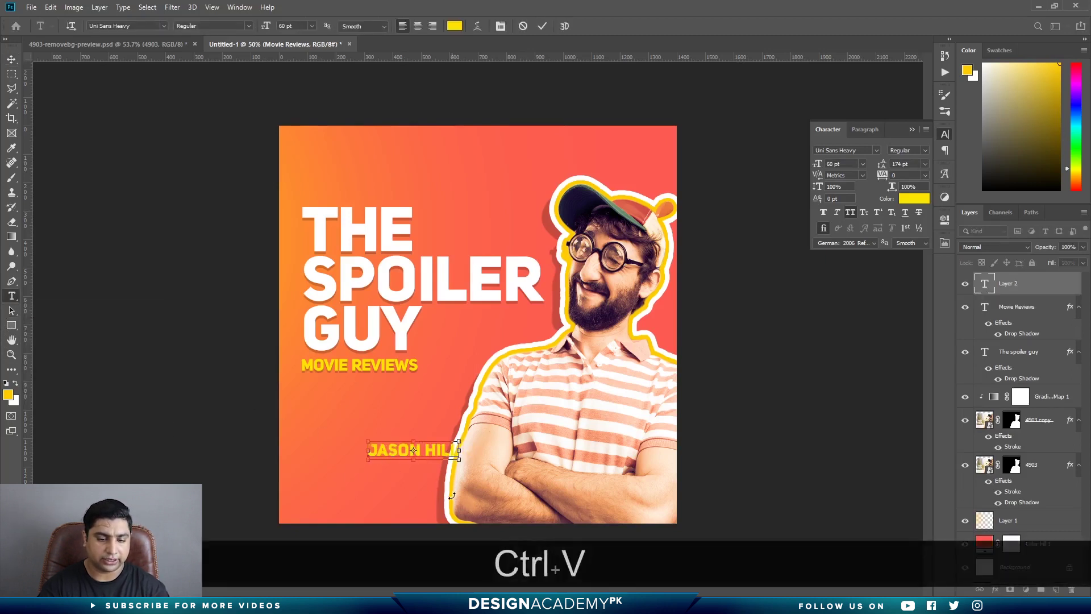
left_click(11, 59)
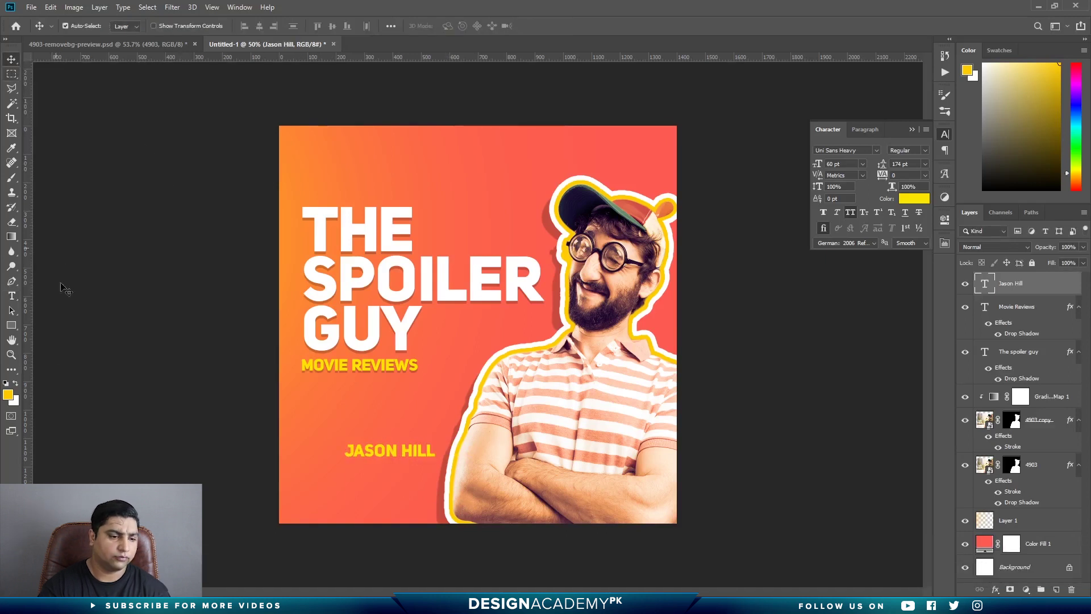
- Draw a rectangle about 638 x 148 px over the man's folded arms, fill it red and shift it to about X 700 px
left_click_drag(11, 325, 45, 327)
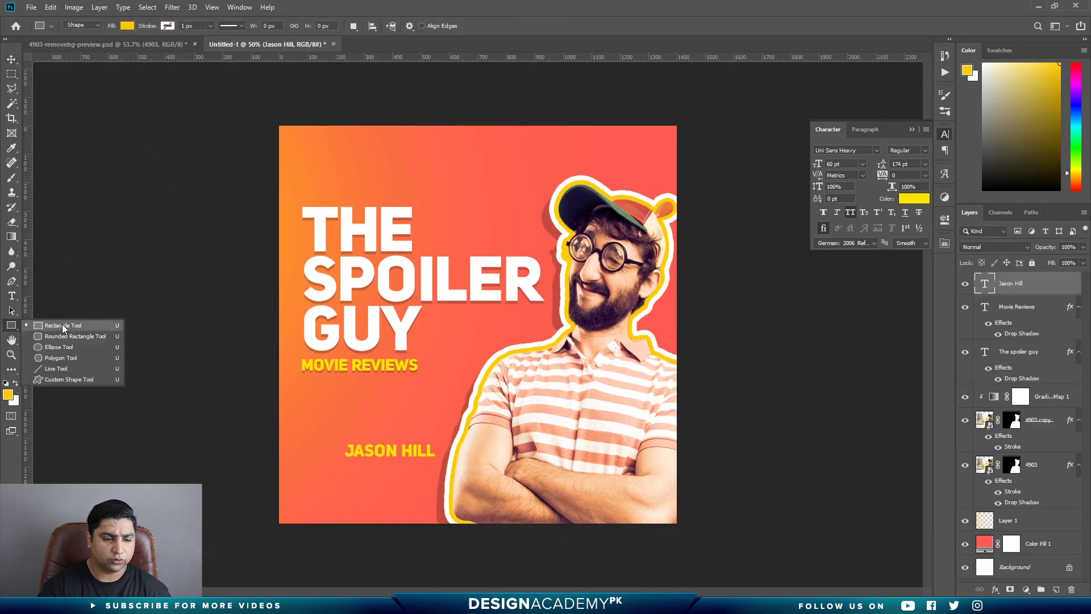
left_click(63, 328)
left_click_drag(461, 435, 643, 476)
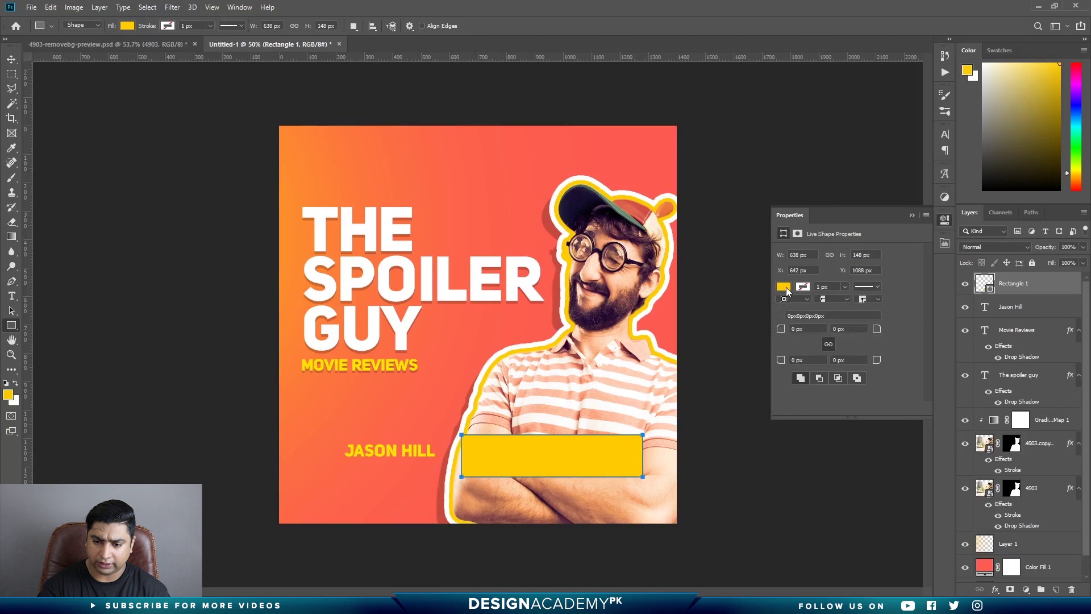
left_click(784, 287)
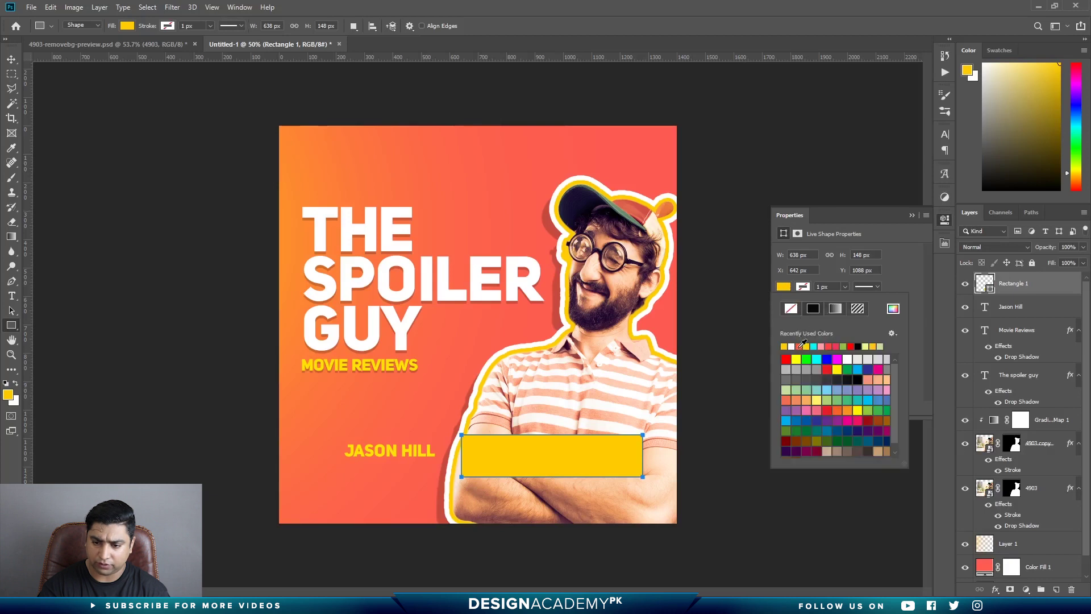
left_click(800, 346)
key("v")
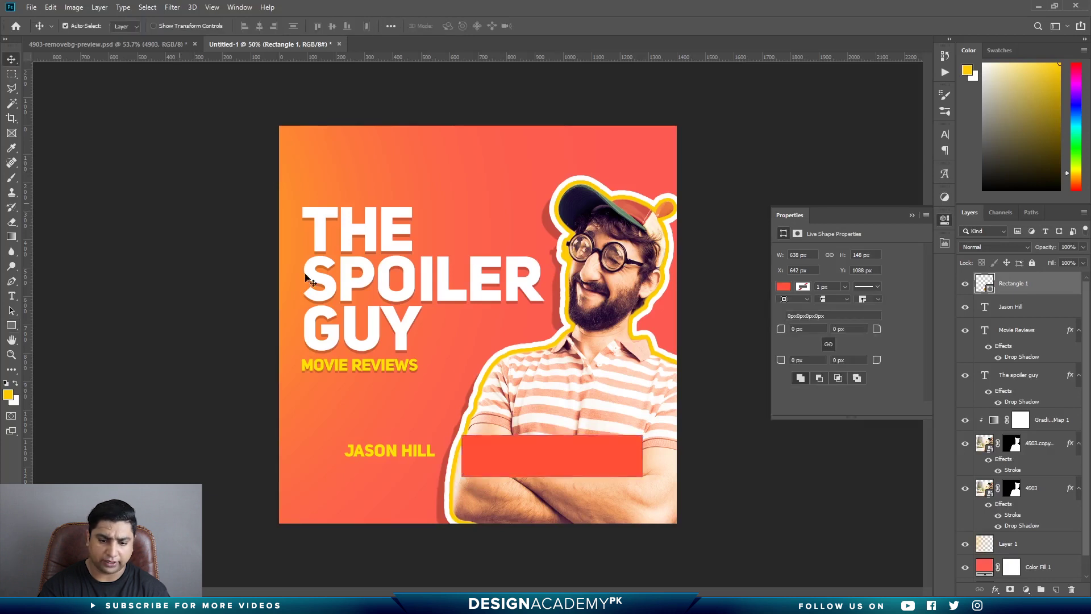
left_click_drag(544, 468, 562, 467)
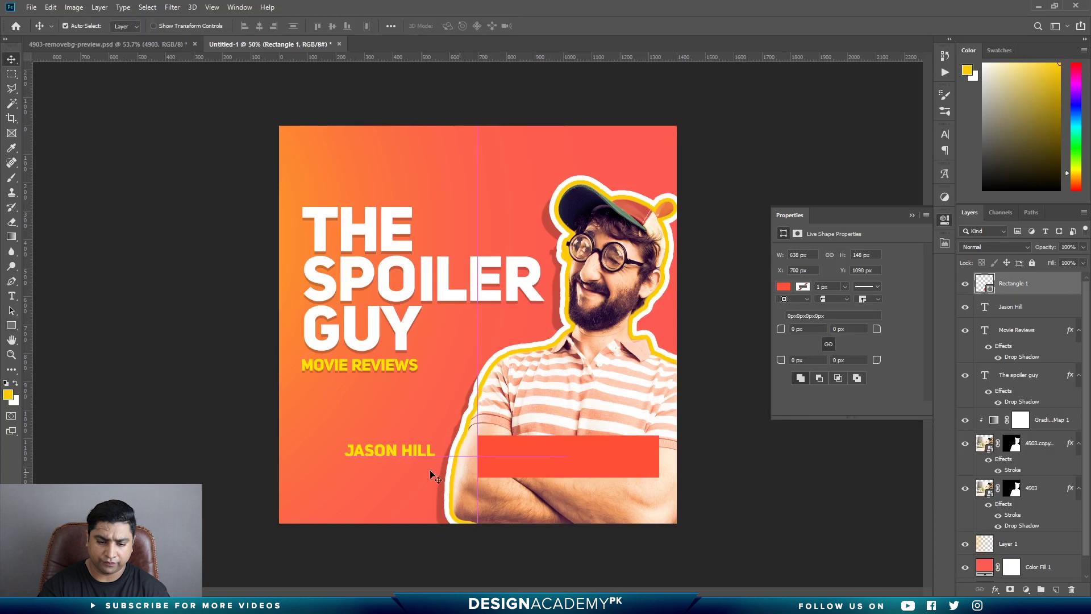
- Bring the host's name layer above the rectangle and place the name at the rectangle's center
left_click(401, 455)
mouse_move(1012, 309)
left_mouse_down()
mouse_move(1009, 282)
mouse_move(1007, 295)
left_mouse_up()
left_click_drag(419, 460, 591, 466)
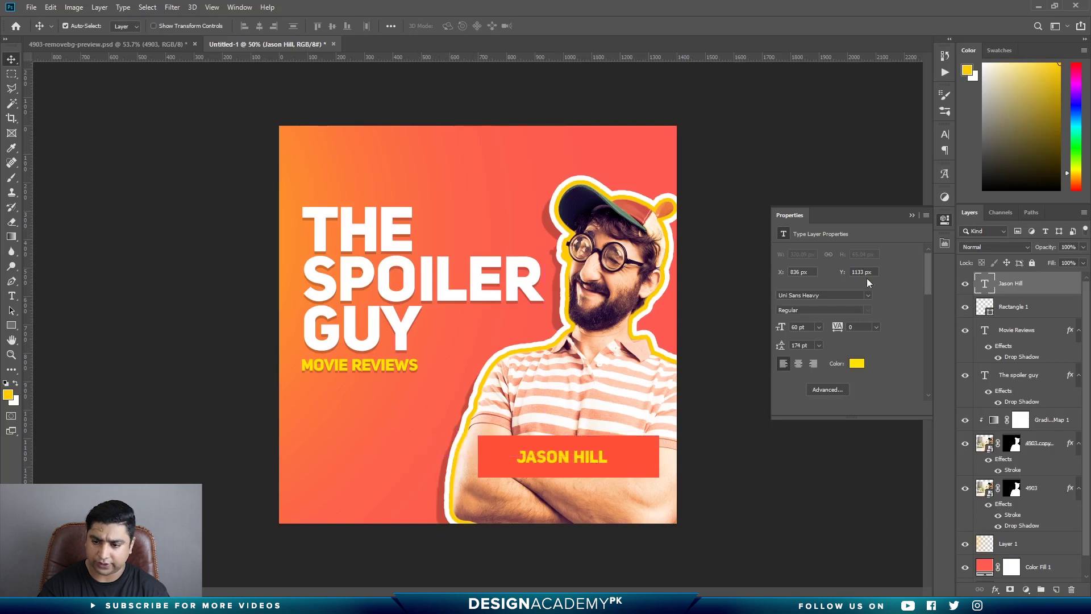
- Enlarge the host's name to 87 pt and re-center it on the red rectangle
left_click(945, 134)
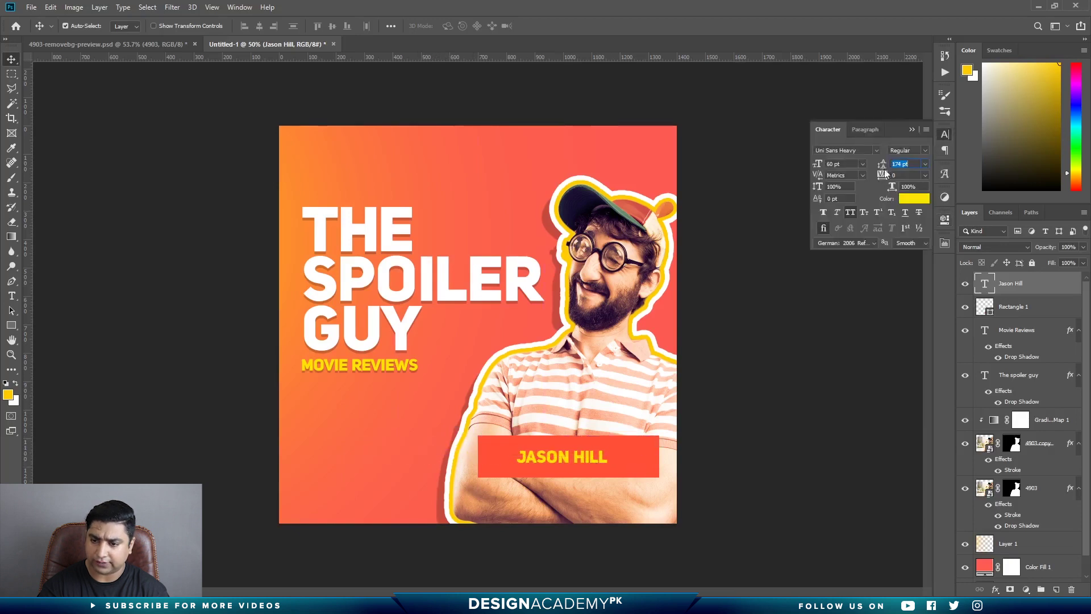
left_click_drag(817, 164, 829, 165)
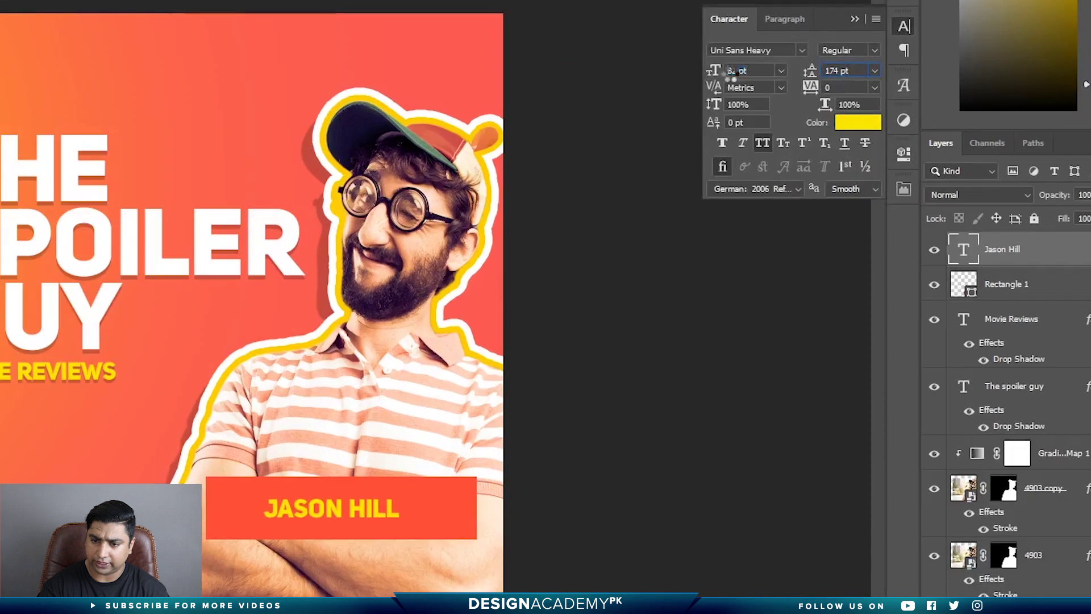
left_click_drag(732, 70, 735, 70)
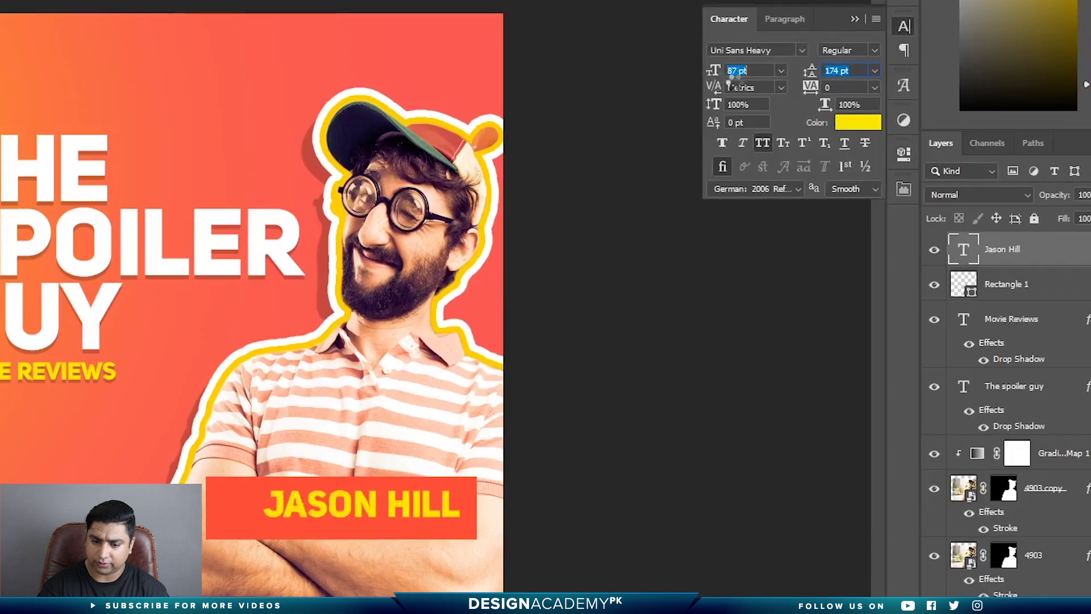
left_click_drag(327, 517, 307, 519)
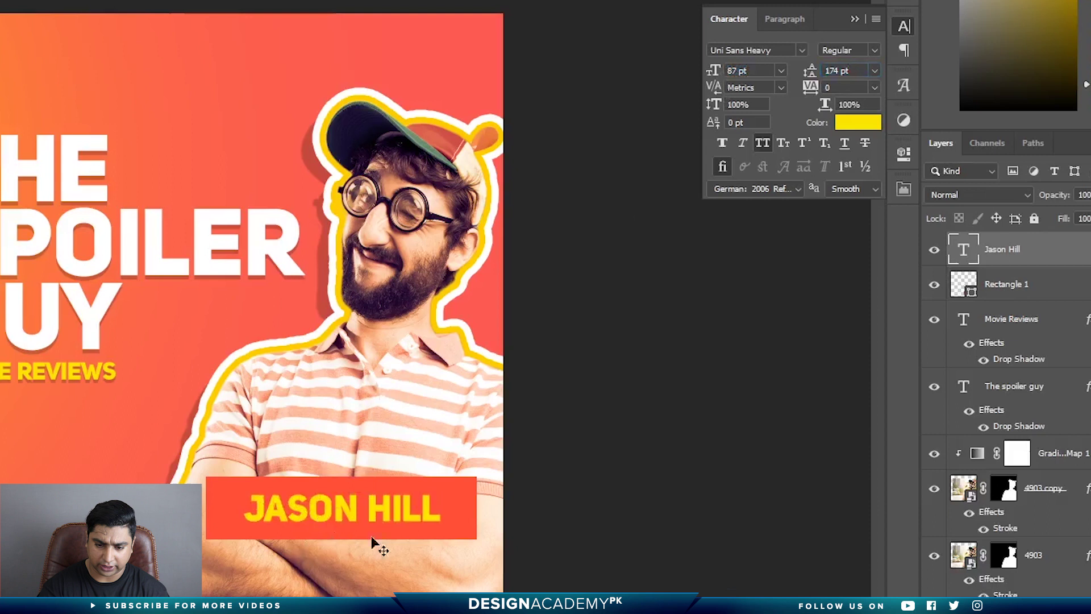
- Rotate the host's name and its red rectangle together slightly counterclockwise so the banner slopes upward to the right
left_click(1026, 291, "shift")
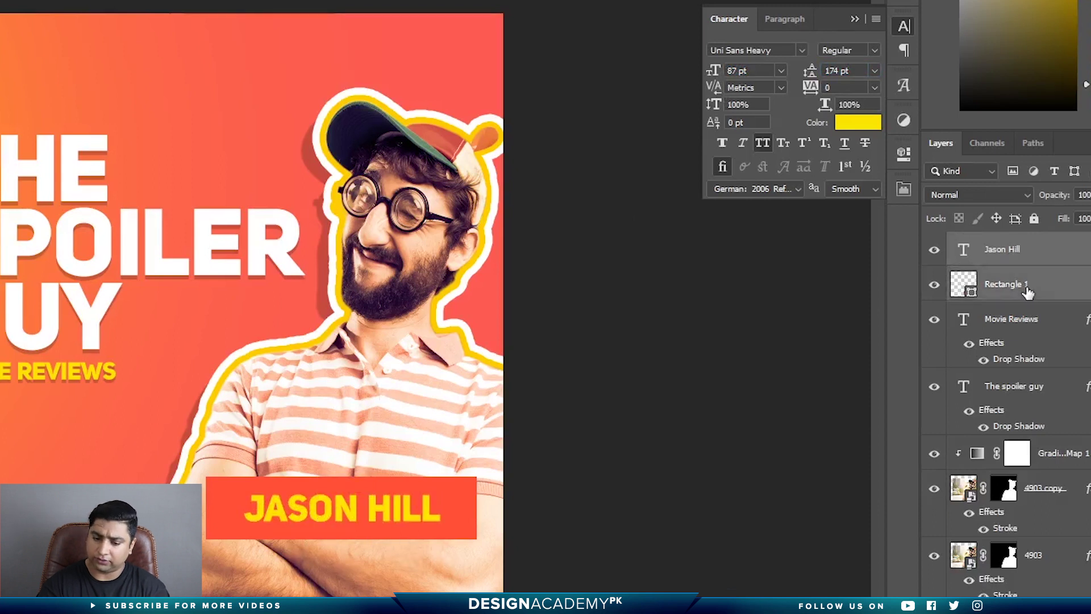
left_click(1010, 265)
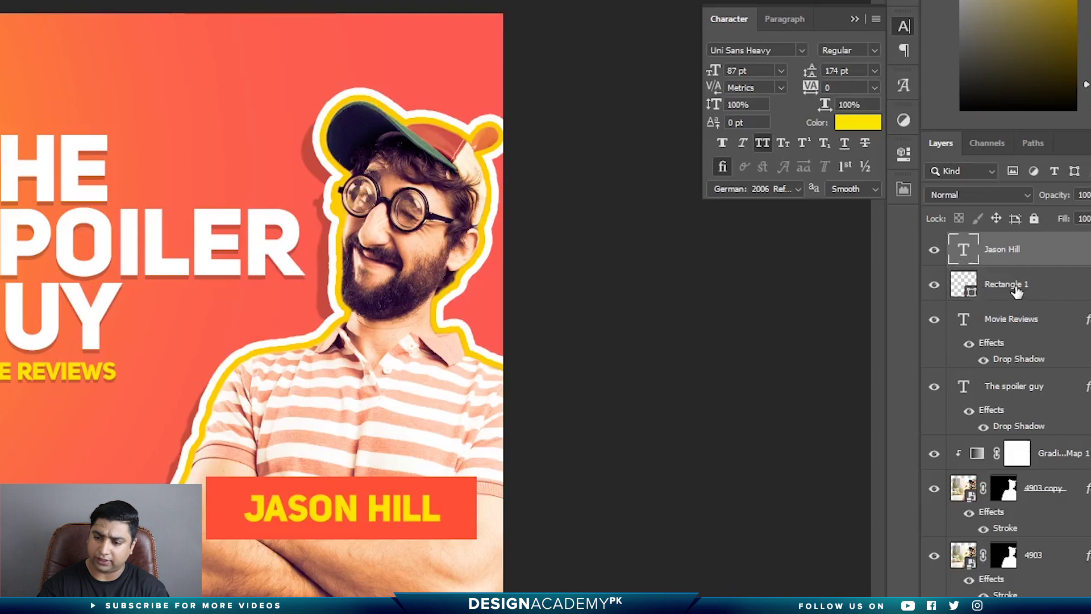
left_click(1017, 291, "shift")
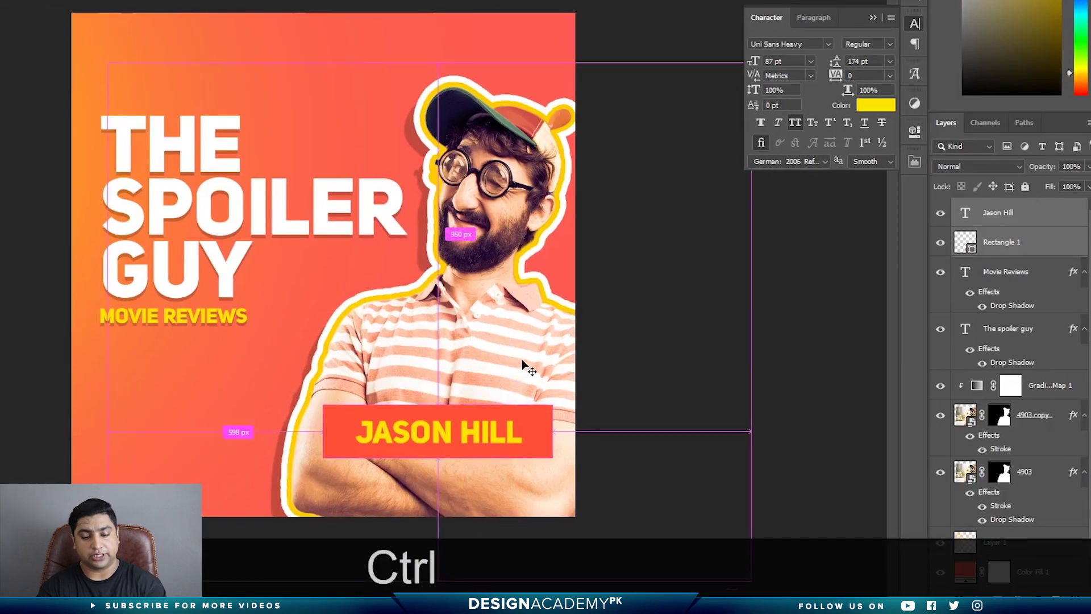
key("ctrl+t")
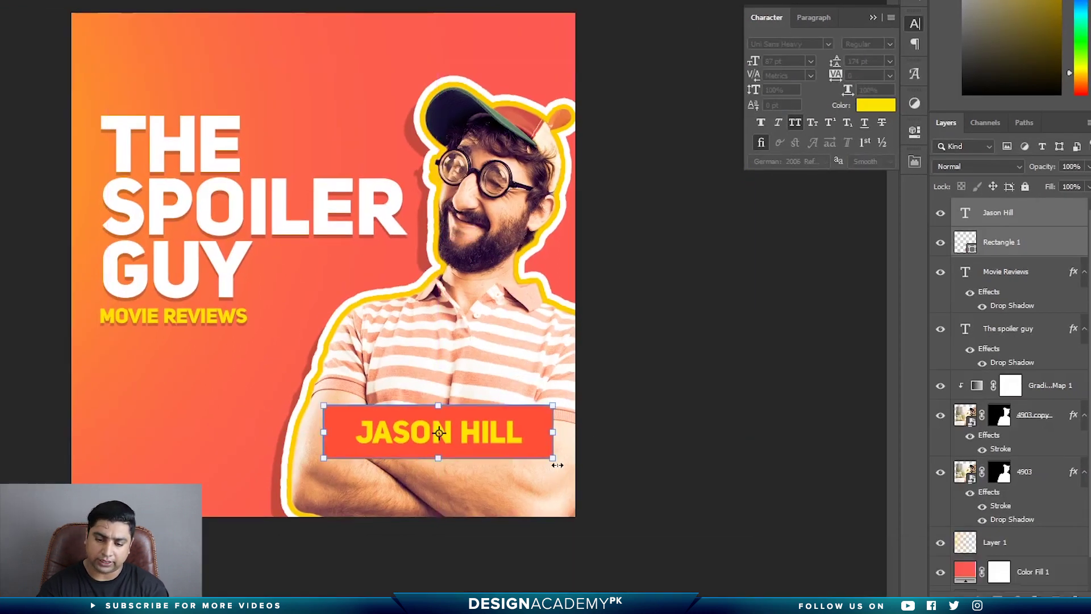
left_click_drag(557, 468, 577, 444)
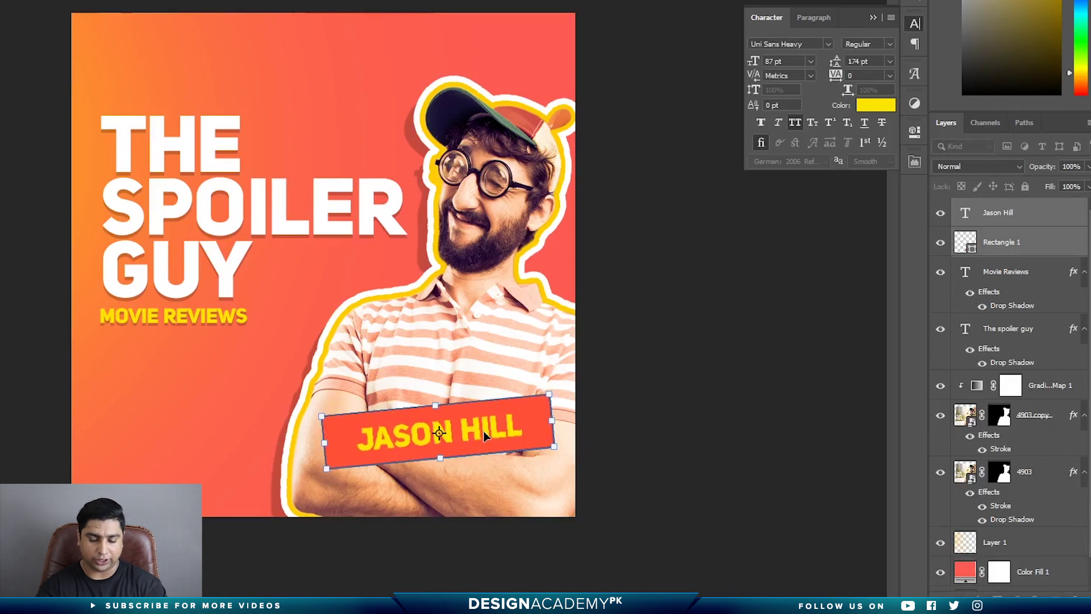
key("Return")
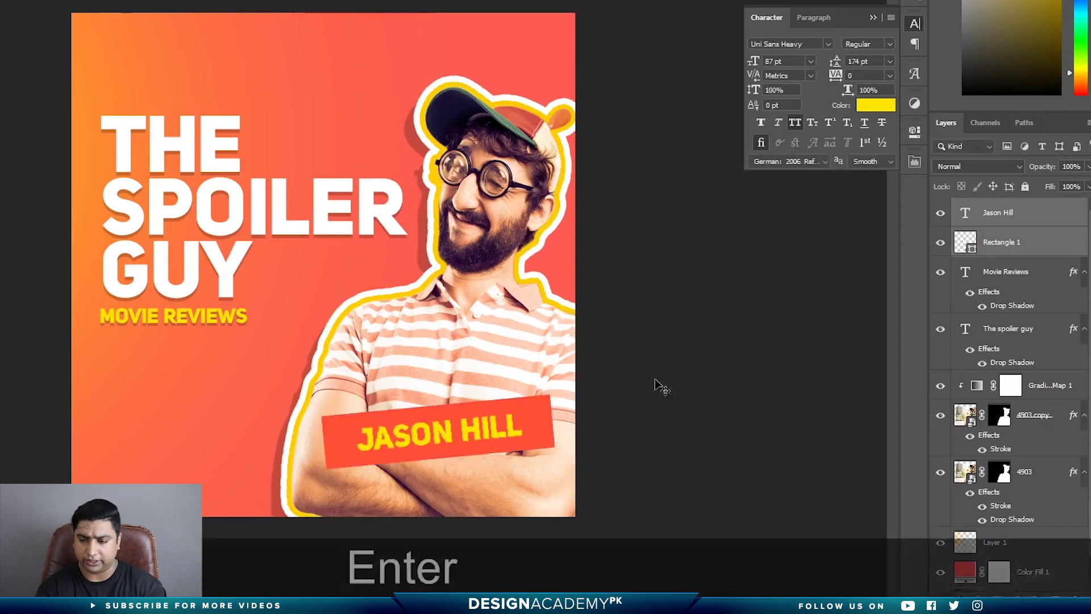
- Duplicate the red rectangle and rotate the lower one slightly clockwise so its corners stick out behind the banner
left_click(1010, 244)
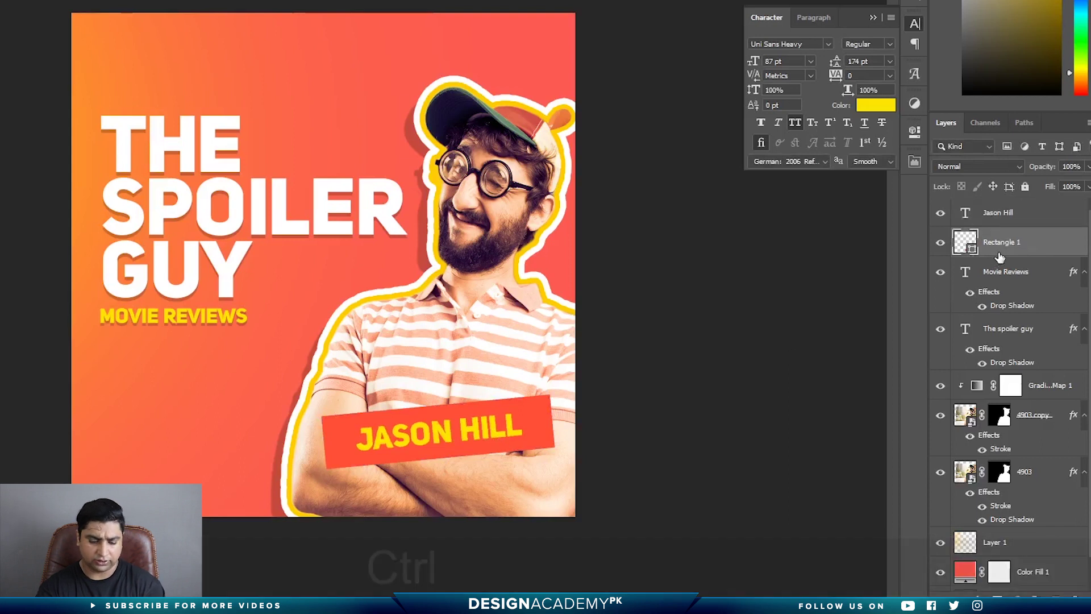
key("ctrl+j")
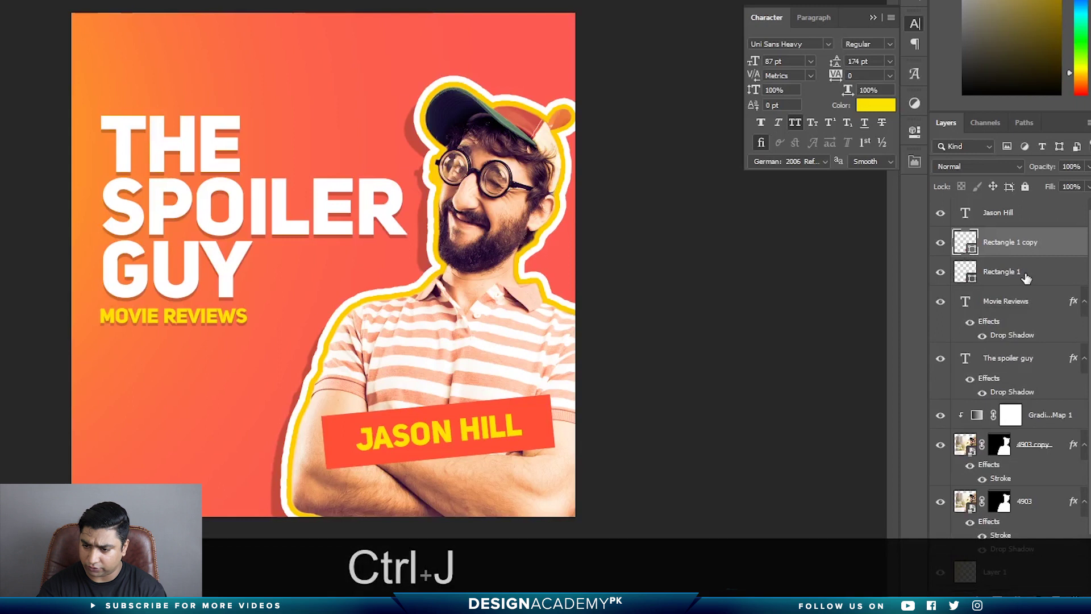
left_click(1024, 279)
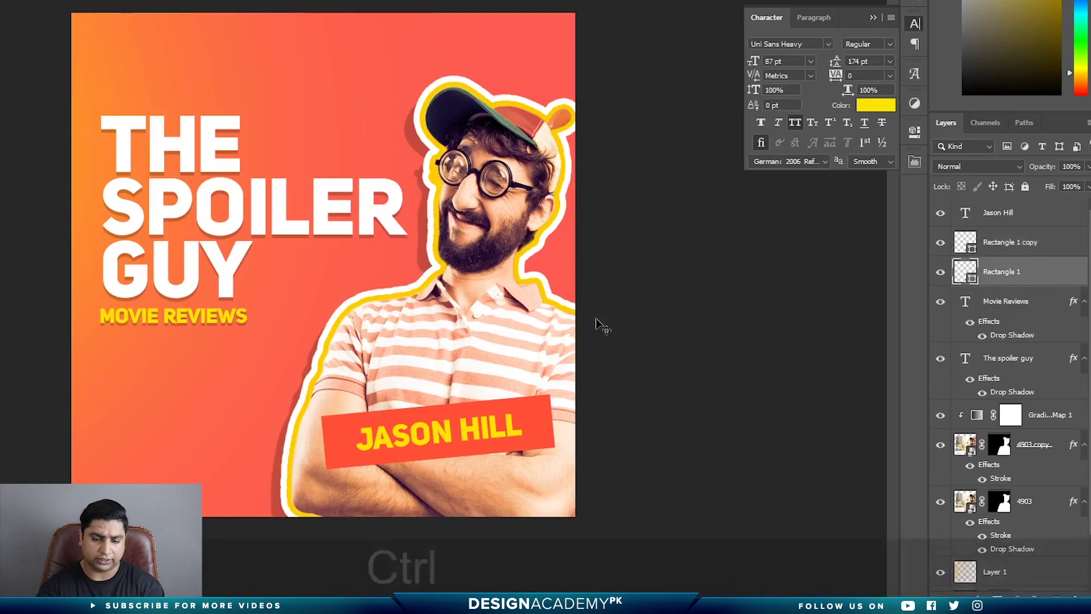
key("ctrl+t")
left_click_drag(581, 418, 596, 426)
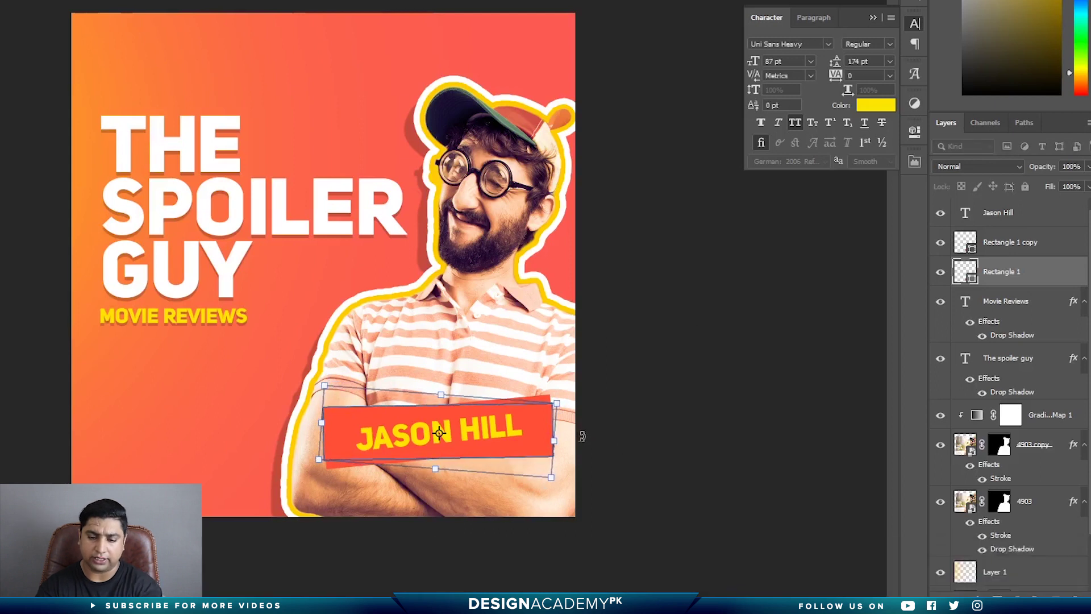
key("Return")
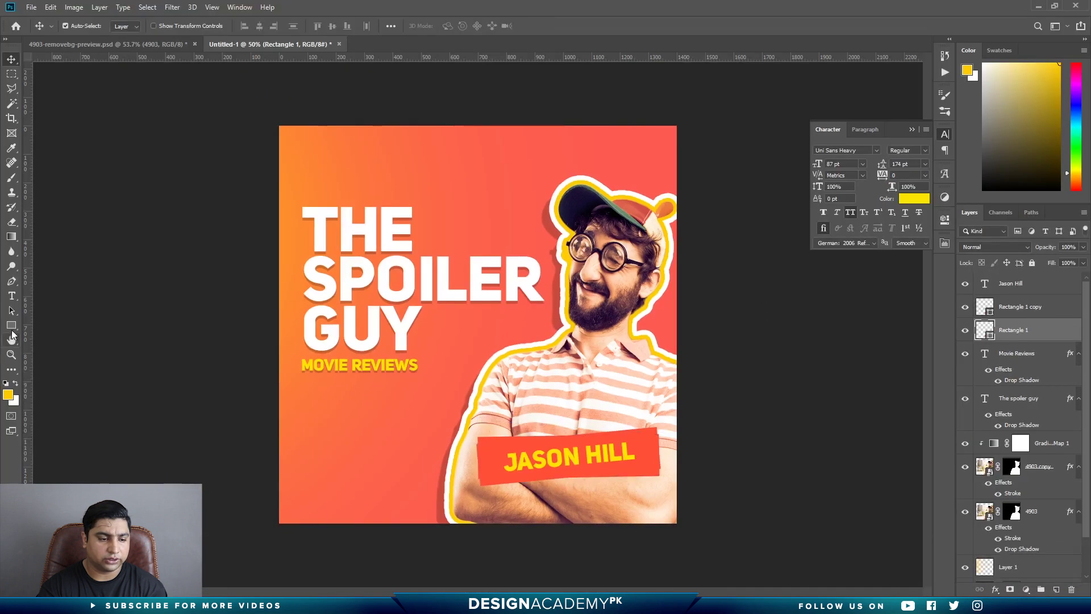
- Recolor the lower rectangle behind the name banner with the yellow of the subtitle, ffe400
left_click(11, 327)
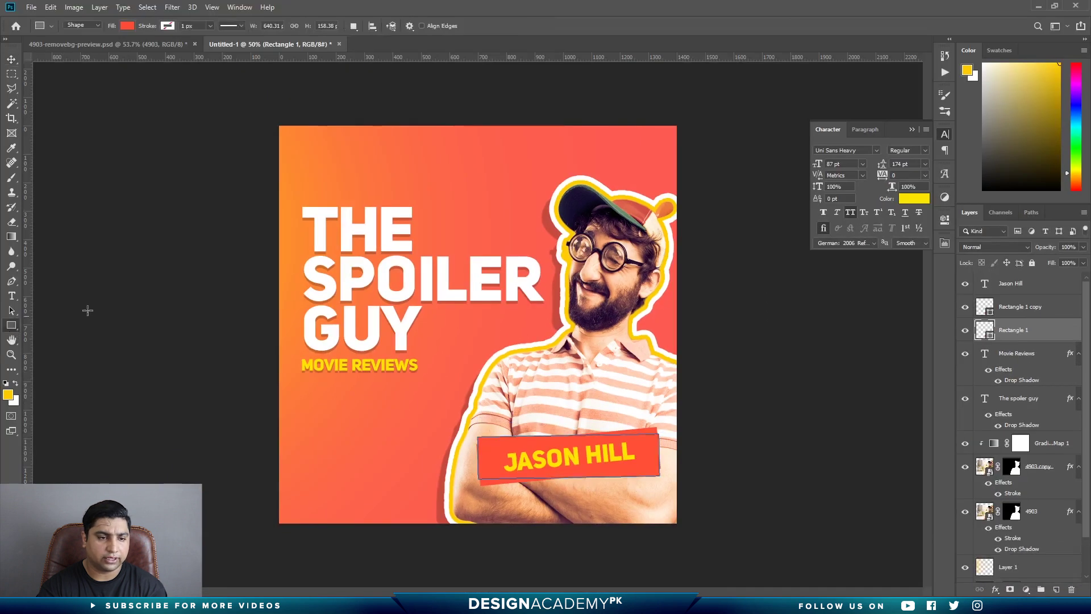
left_click(126, 26)
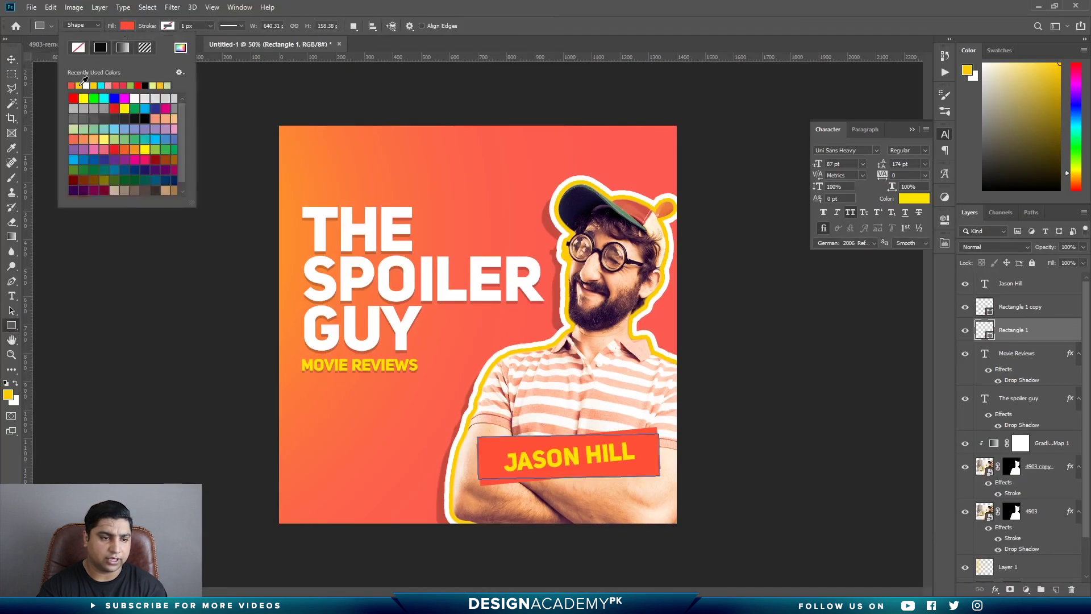
key("v")
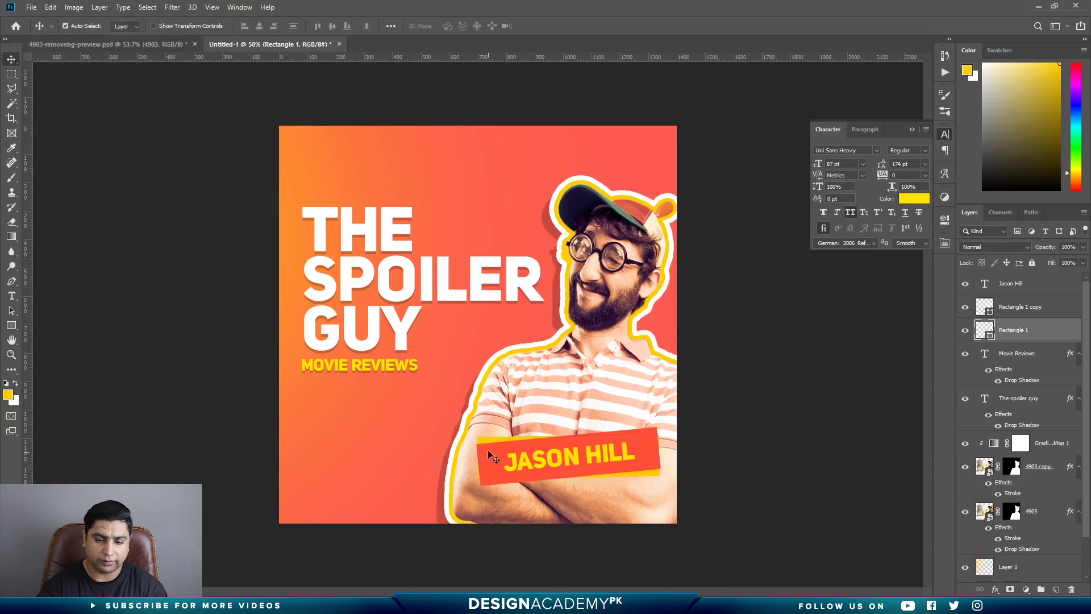
double_click(989, 337)
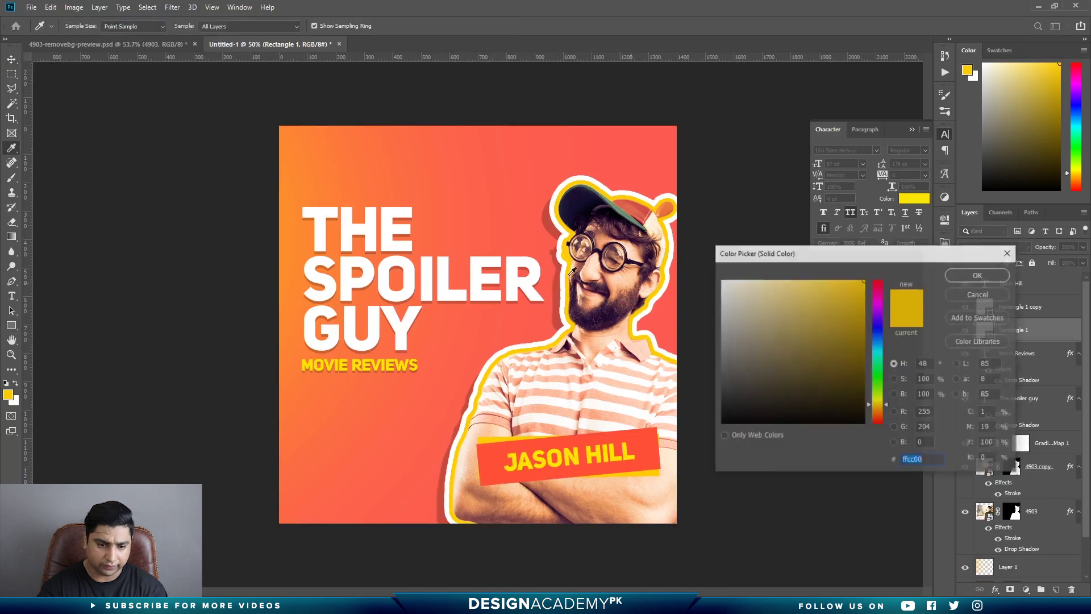
left_click(356, 365)
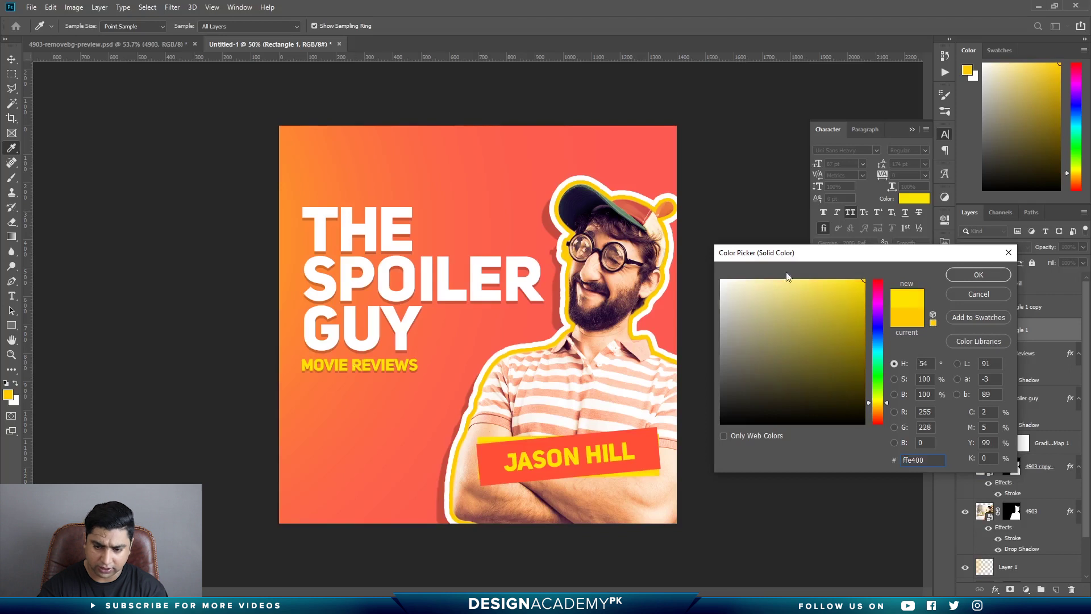
left_click(991, 277)
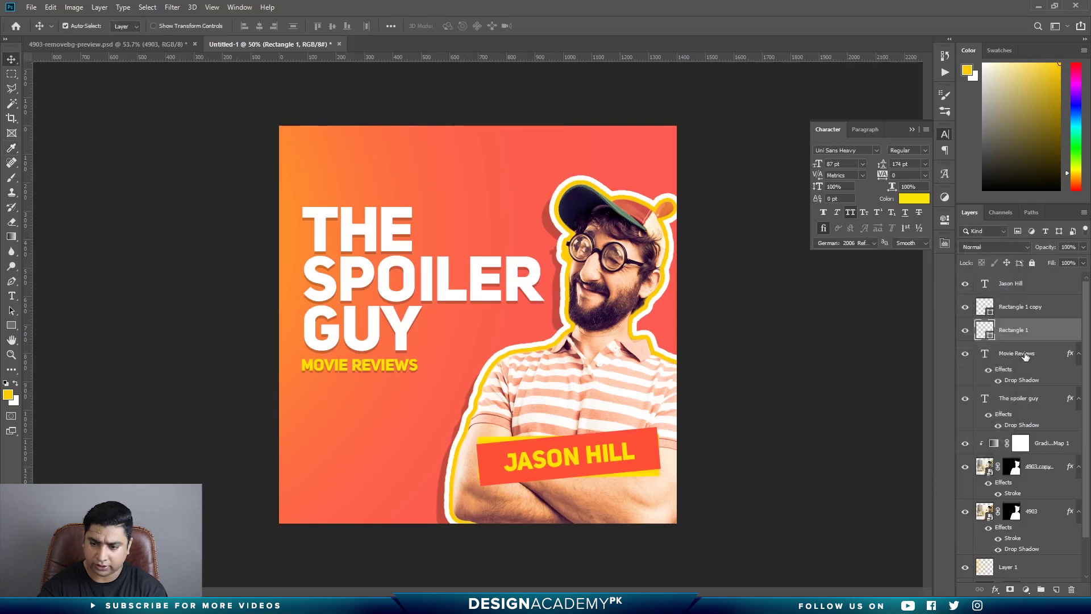
- Change the color of the host's name text to white, ffffff
left_click(1014, 284)
key("t")
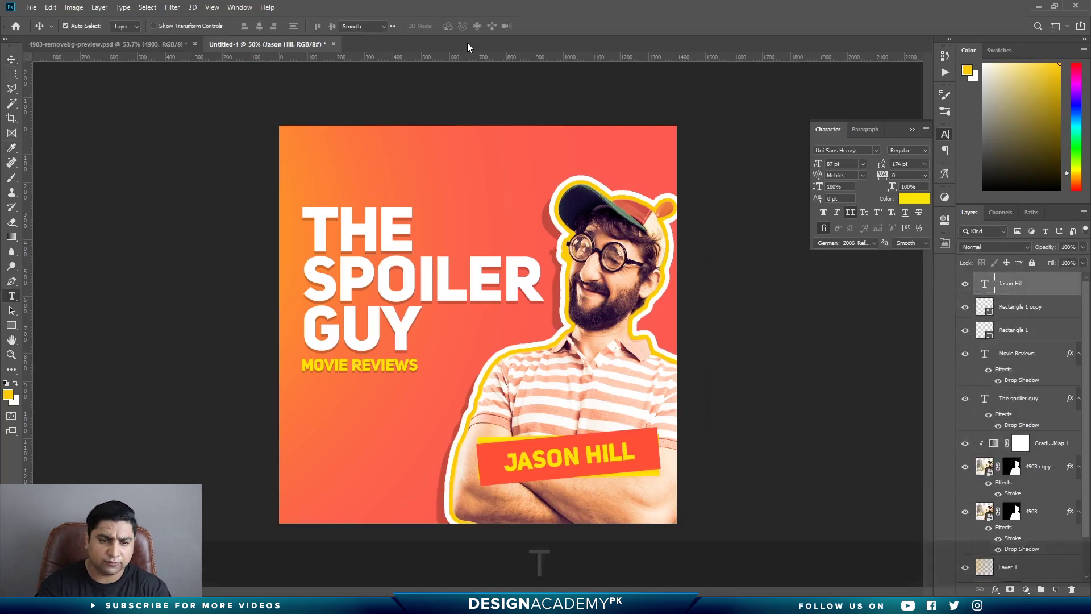
left_click(475, 26)
left_click_drag(786, 307, 708, 272)
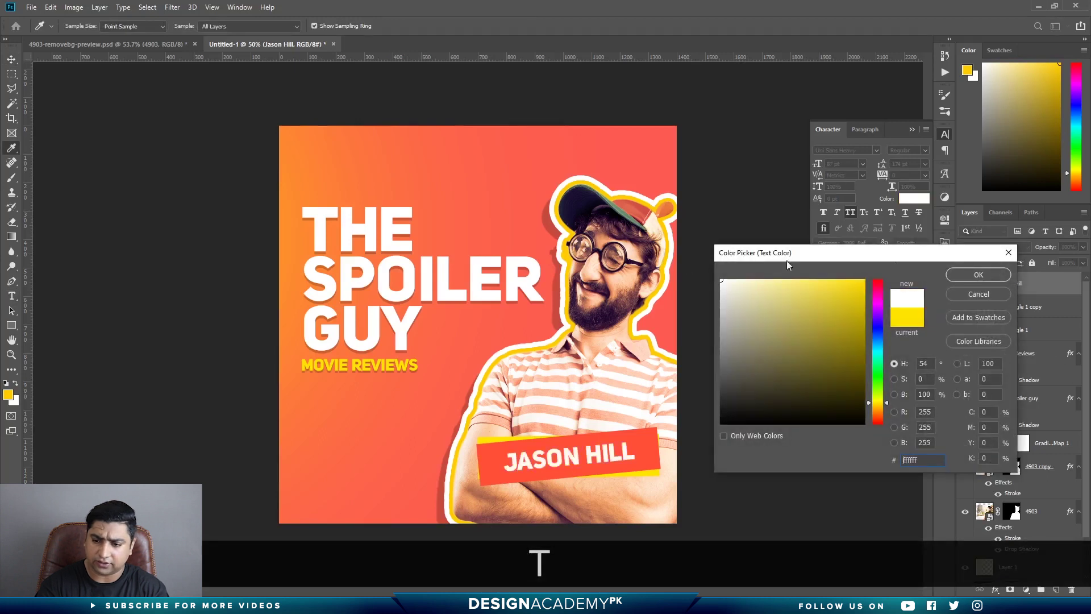
left_click(977, 278)
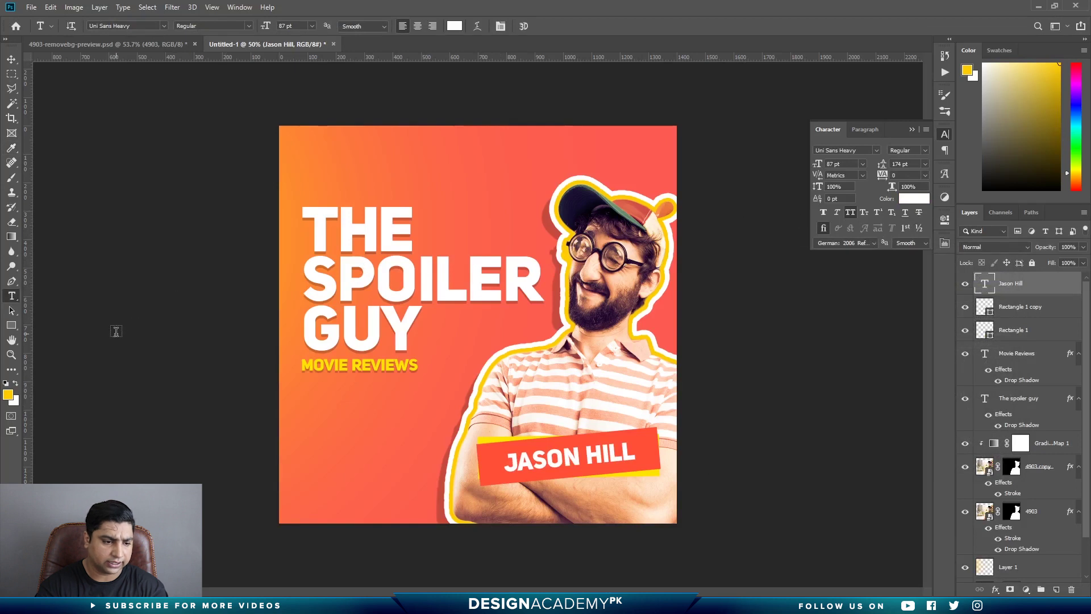
- Draw a yellow rectangle about 232 x 78 px and place it over the upper-left corner of the name banner
left_click(14, 328)
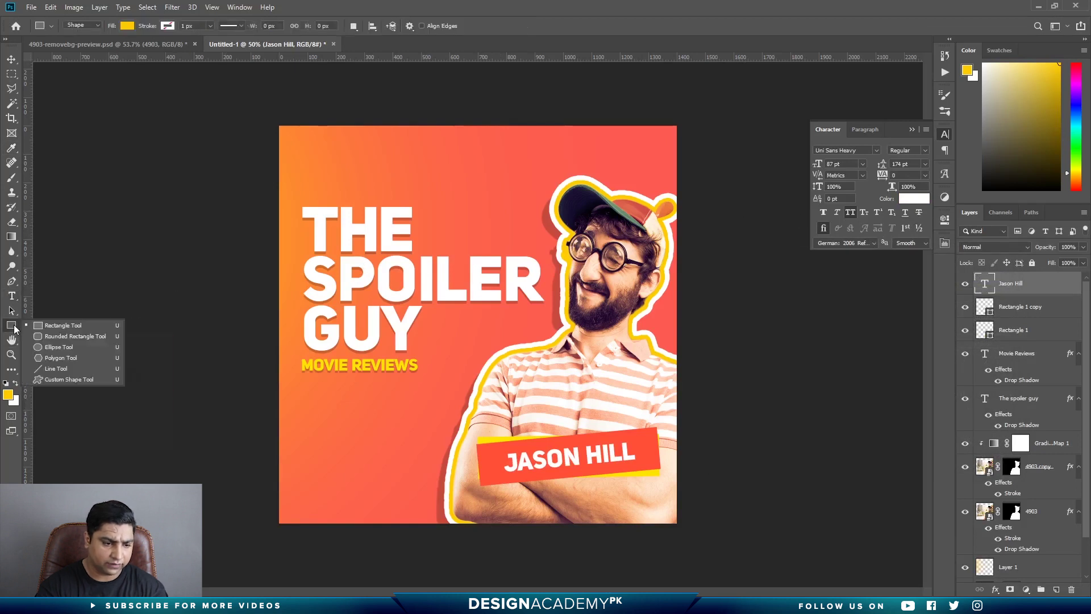
left_click(48, 326)
left_click_drag(365, 426, 433, 442)
left_click_drag(434, 447, 431, 447)
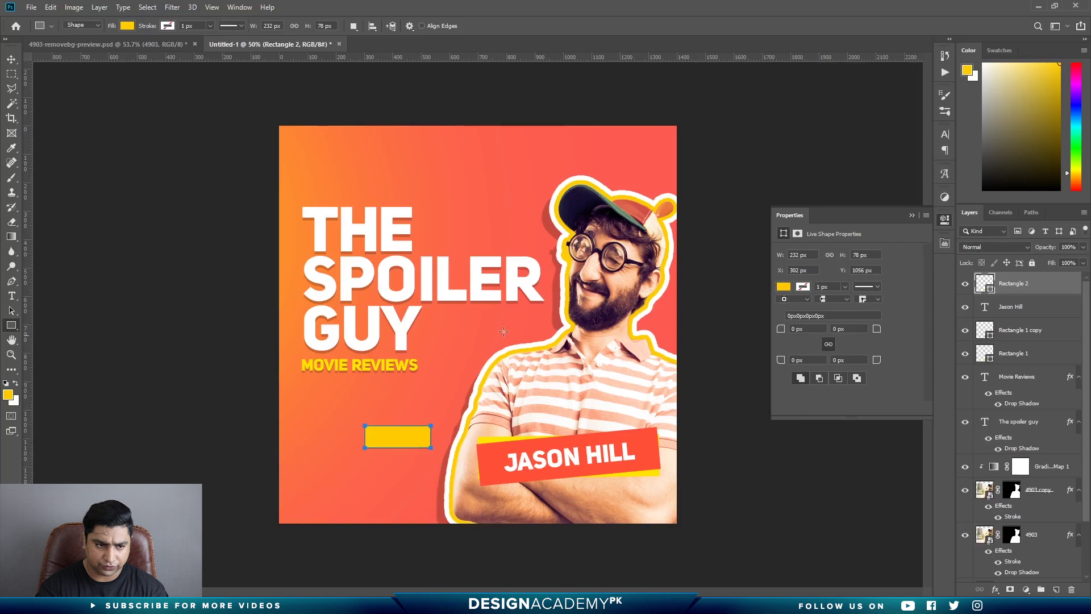
key("v")
left_click_drag(390, 442, 503, 440)
key("ctrl+0")
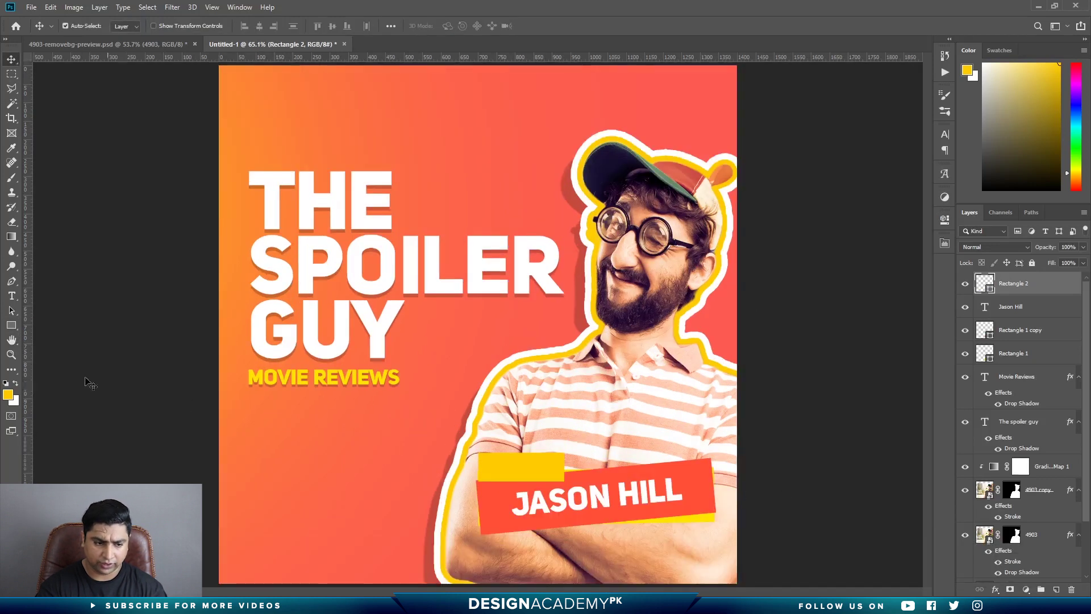
- Rotate the small yellow rectangle about 8.85° counterclockwise and make it taller and slightly wider over the banner's corner
key("z")
left_click_drag(544, 503, 568, 502)
left_click(12, 59)
left_click_drag(516, 451, 530, 454)
key("ctrl+t")
mouse_move(651, 467)
left_mouse_down()
mouse_move(647, 495)
mouse_move(666, 457)
mouse_move(644, 456)
left_mouse_up()
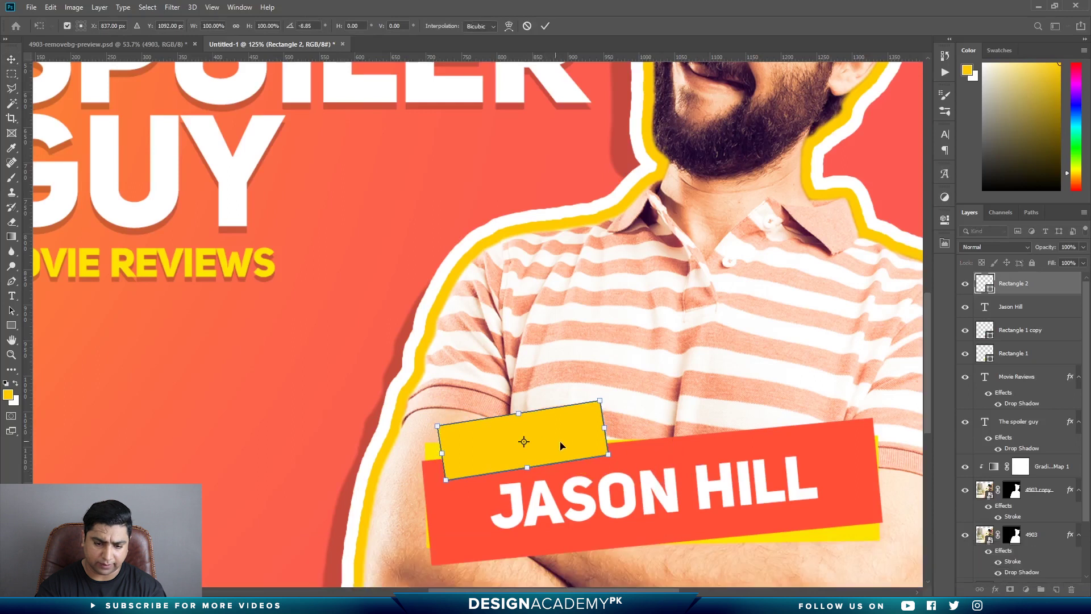
left_click_drag(521, 415, 519, 391)
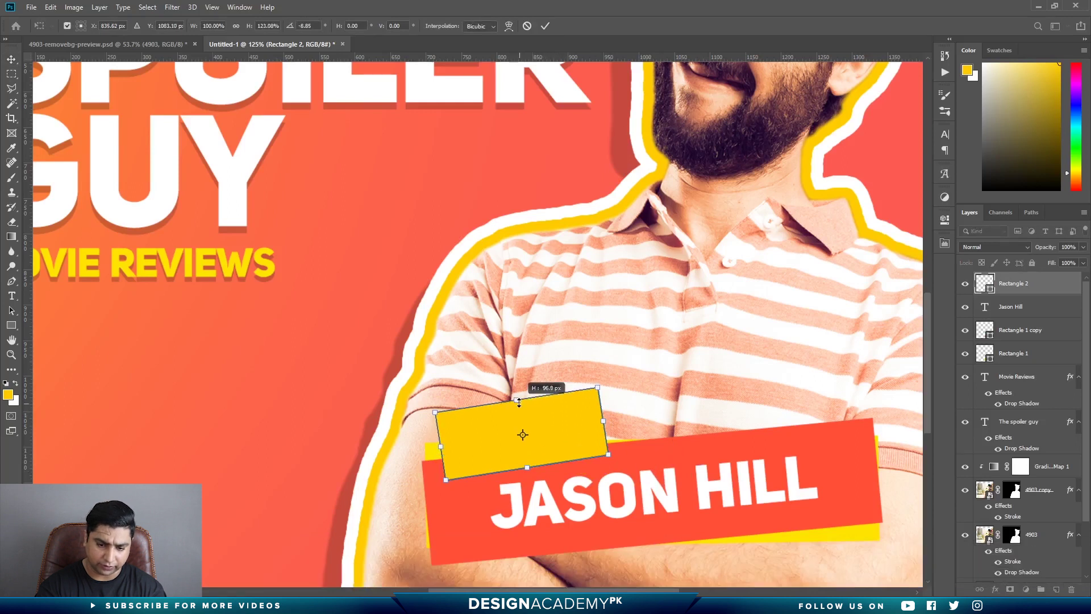
left_click_drag(605, 428, 609, 428)
key("Return")
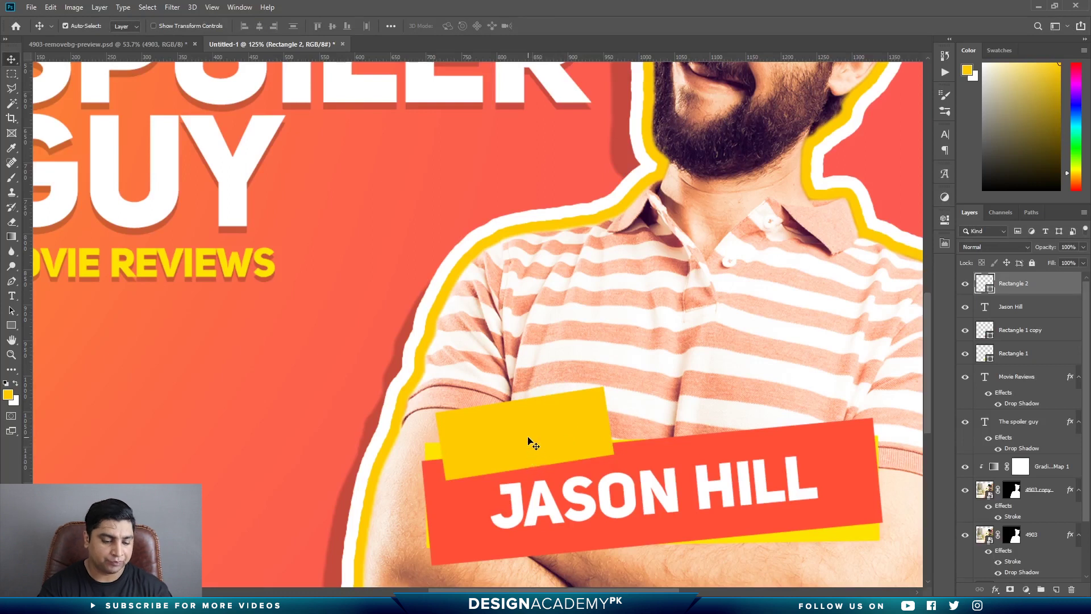
- Add the text "WITH" in white and place it on the small yellow rectangle
left_click(12, 296)
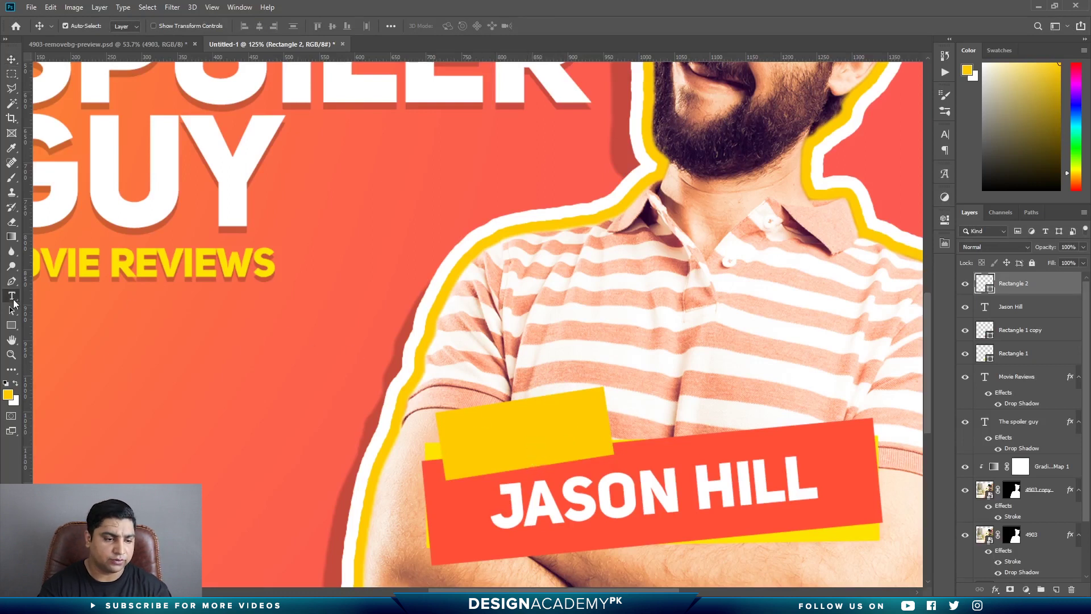
left_click(244, 392)
type("W")
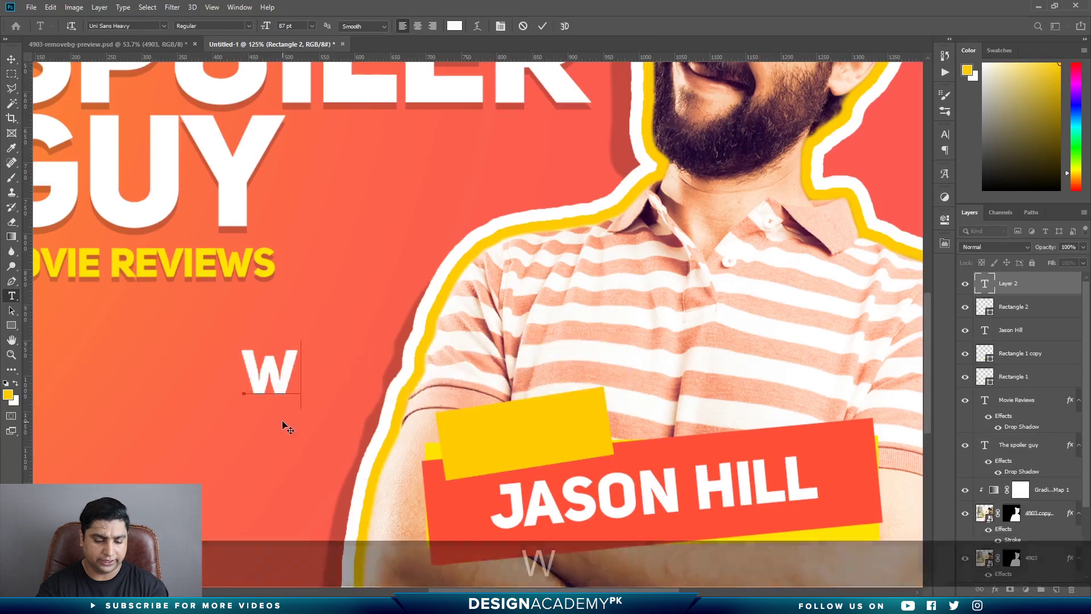
type("ITH")
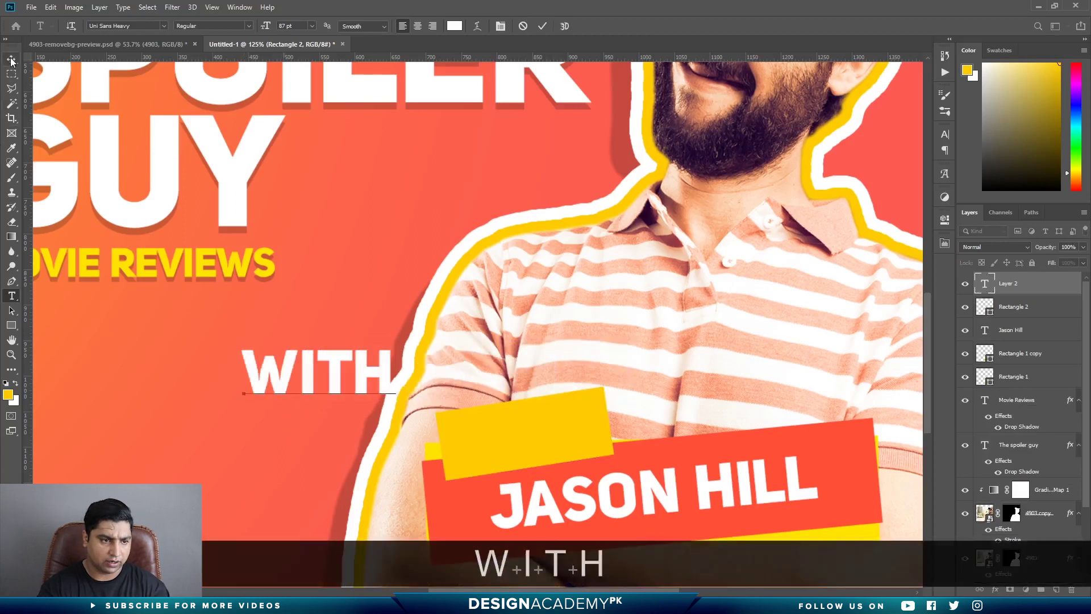
left_click(543, 26)
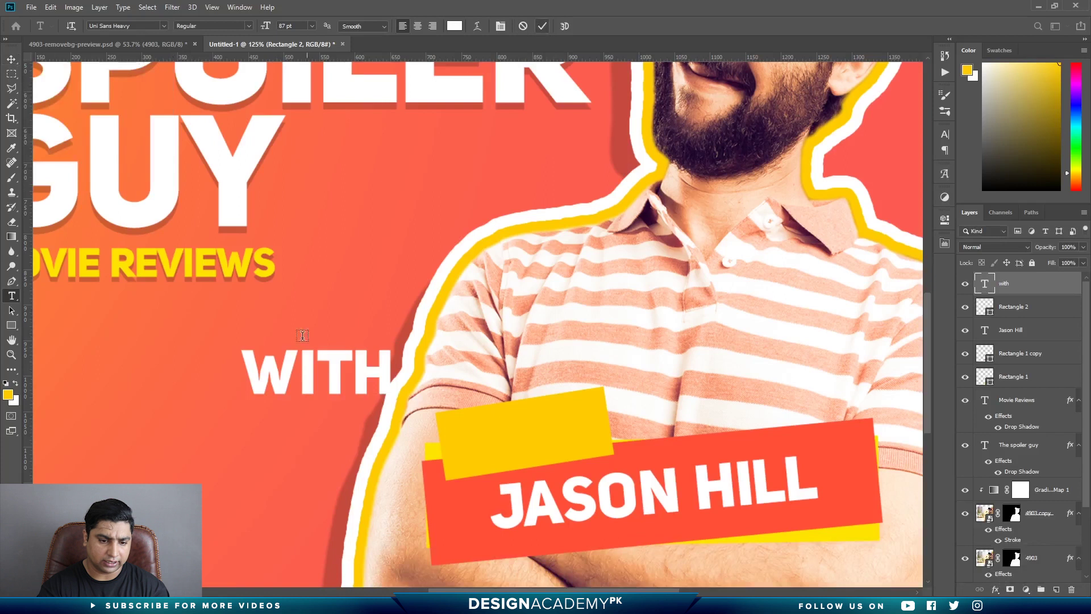
left_click(11, 60)
left_click_drag(312, 382, 518, 441)
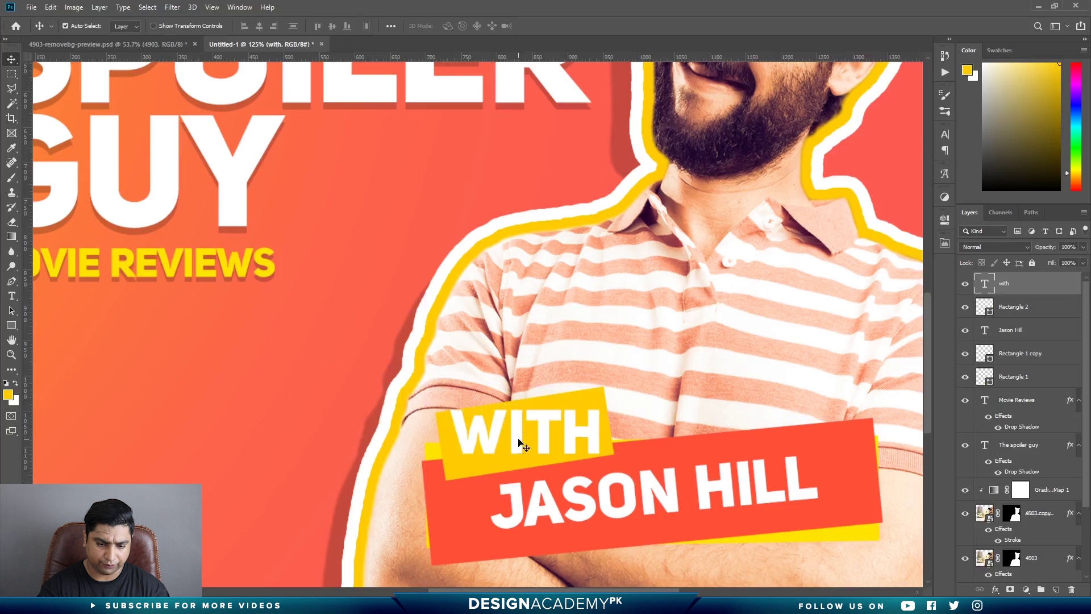
- Rotate the "WITH" text to match the small yellow rectangle's tilt and shrink it to fit inside
key("ctrl+t")
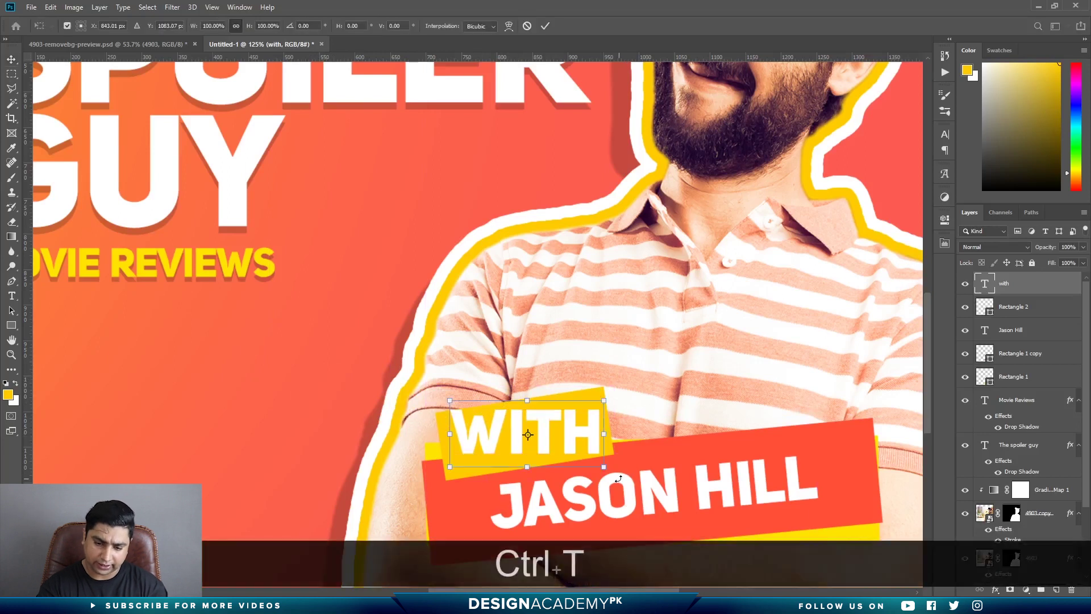
left_click_drag(608, 476, 640, 471)
left_click_drag(598, 391, 532, 435)
key("Return")
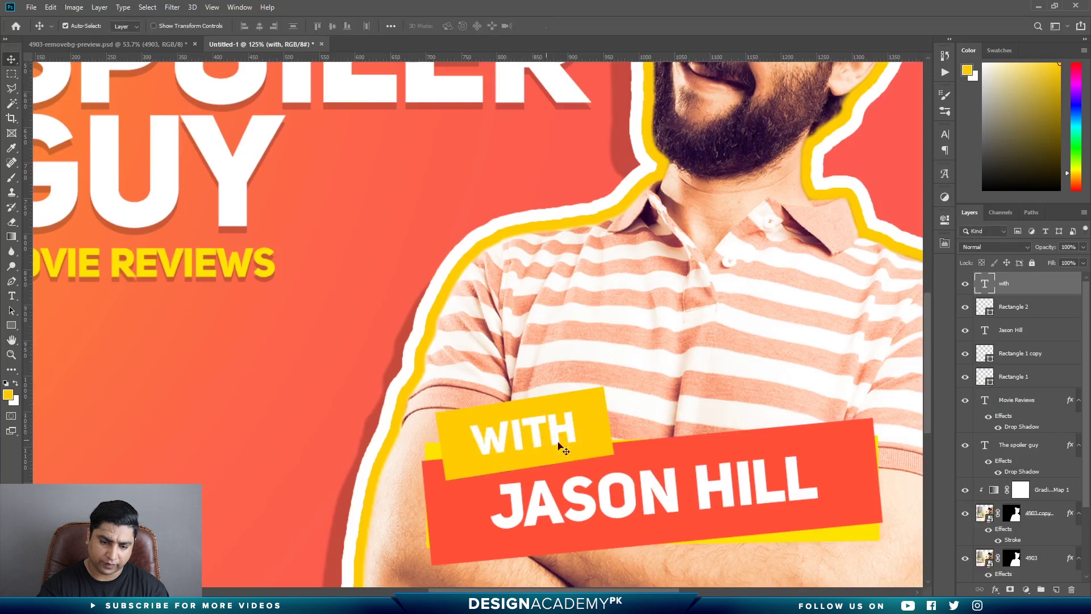
- Recolor the "WITH" text with the red of the name banner, ff4f37
left_click(11, 296)
left_click(457, 27)
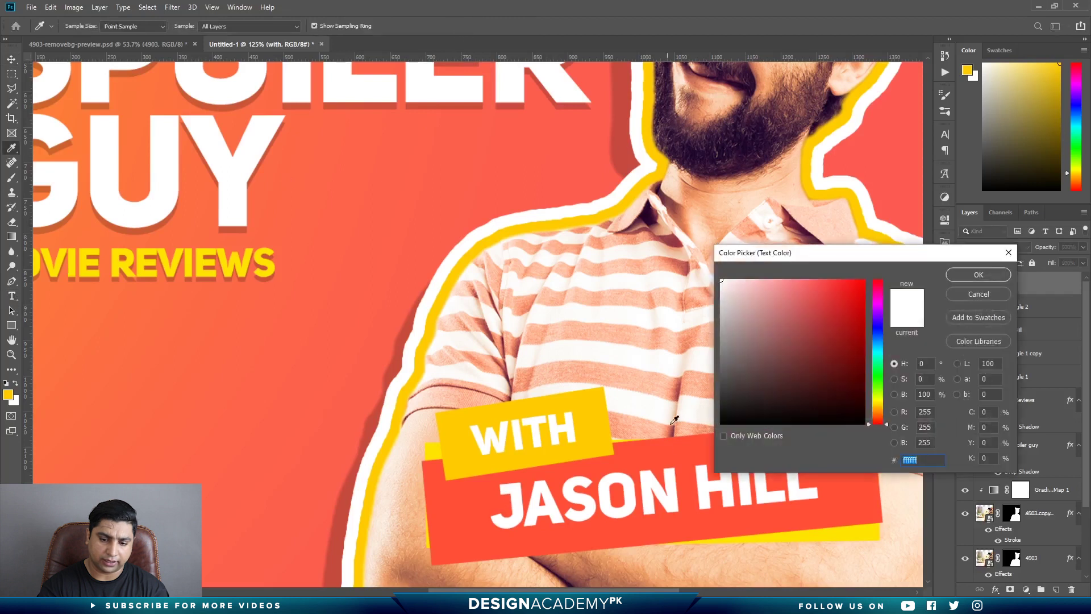
left_click(661, 451)
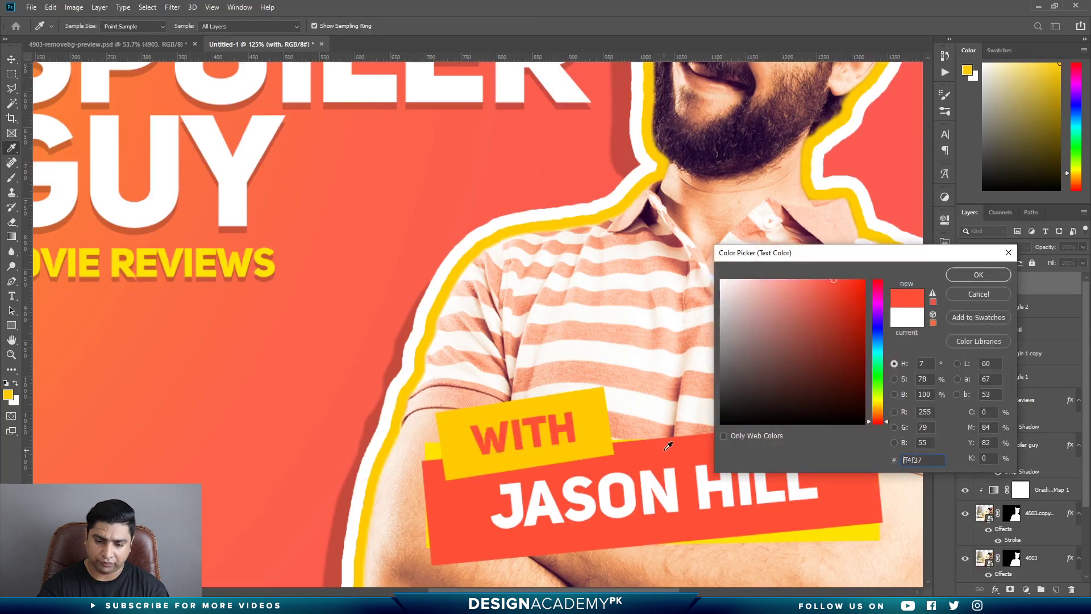
left_click(978, 275)
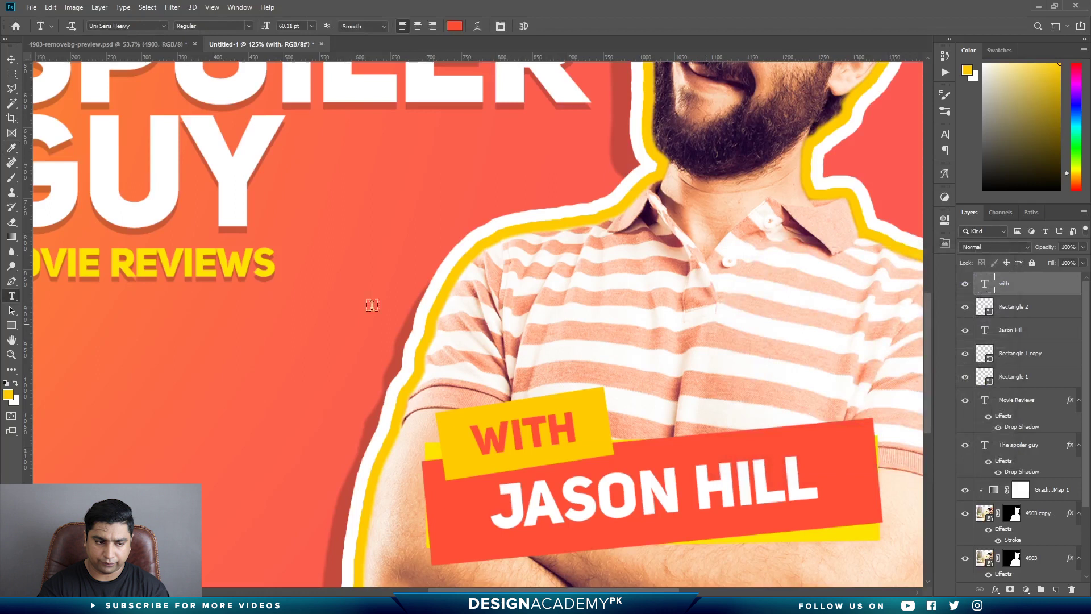
- Paste the copied drop shadow layer style onto the small yellow rectangle behind "WITH"
key("ctrl+0")
left_click(1020, 307)
right_click(990, 178)
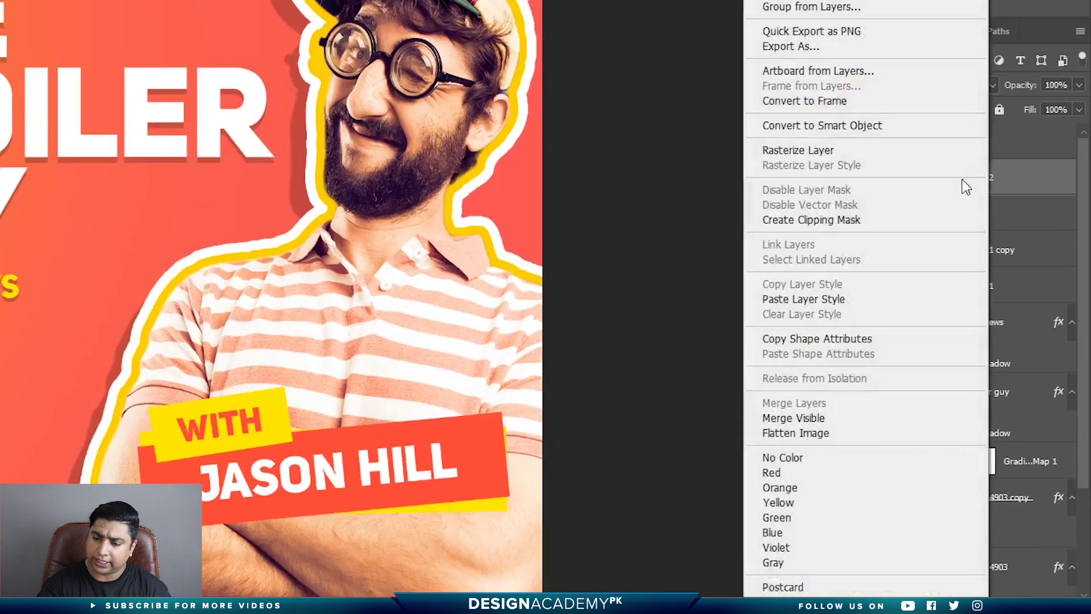
left_click(879, 301)
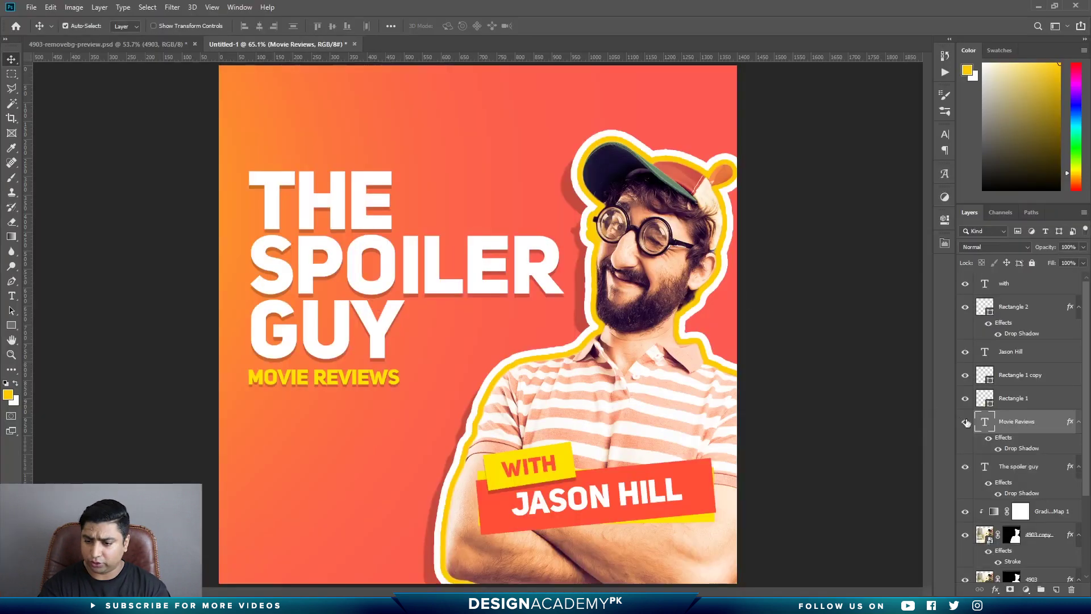
- Select the title and the Movie Reviews subtitle together and move them slightly lower on the cover
left_click(1023, 467, "ctrl")
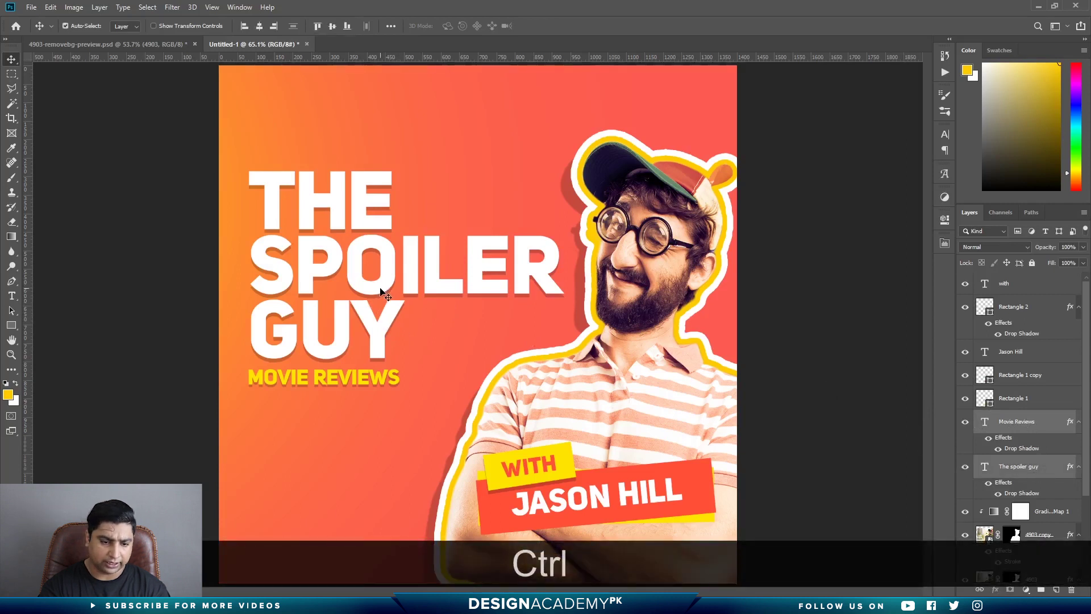
left_click_drag(381, 290, 383, 322)
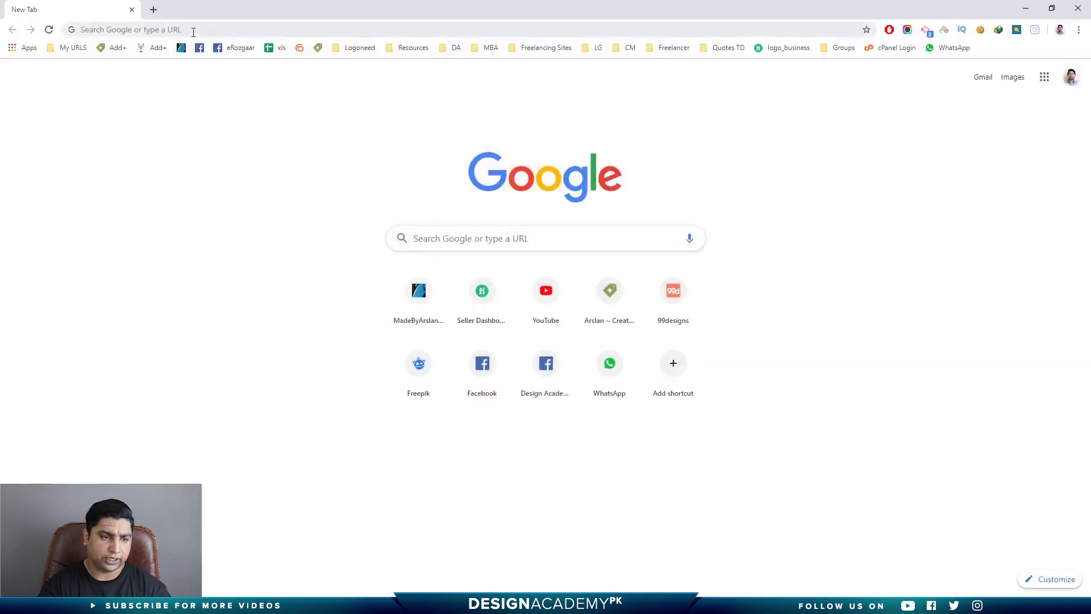
- Switch to the Chrome browser and open freepik.com
left_click(192, 31)
type("freepik.com")
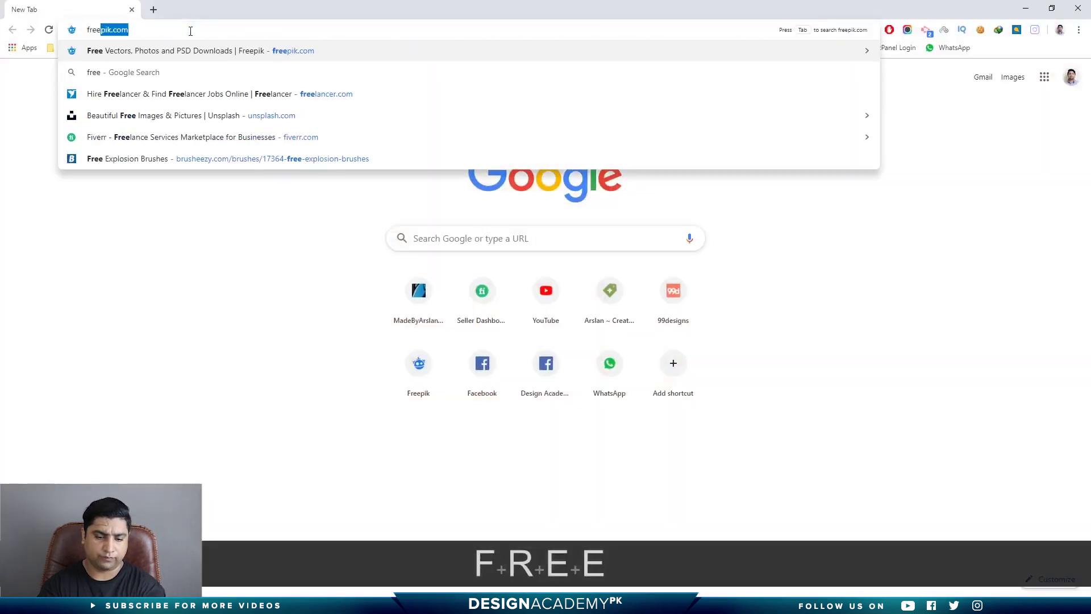
key("Return")
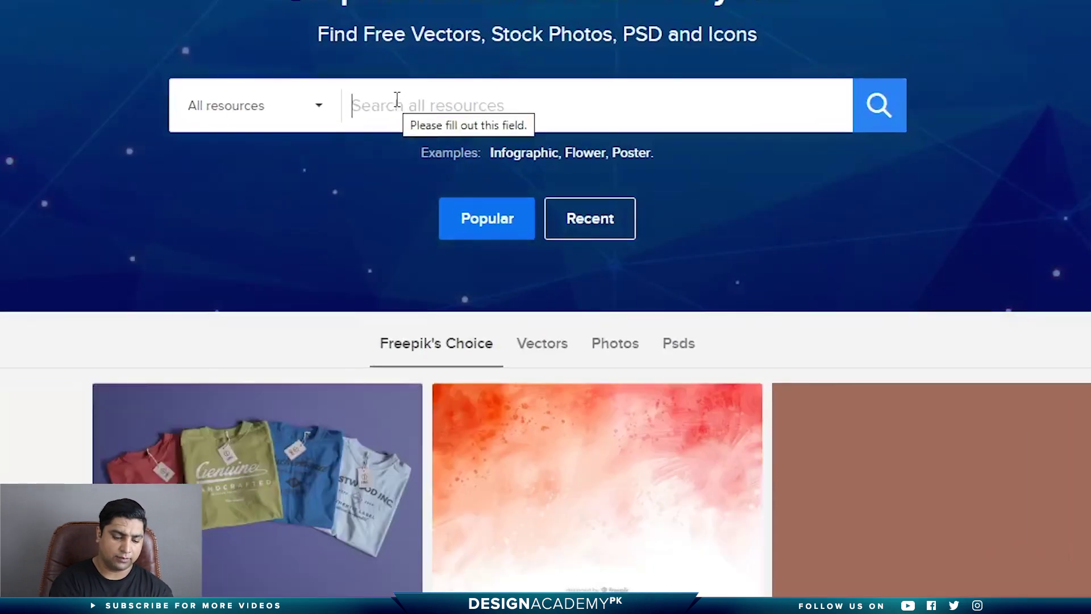
- Search Freepik for "movies doodle" and open the Cinema icons set by macrovector_official
type("mo")
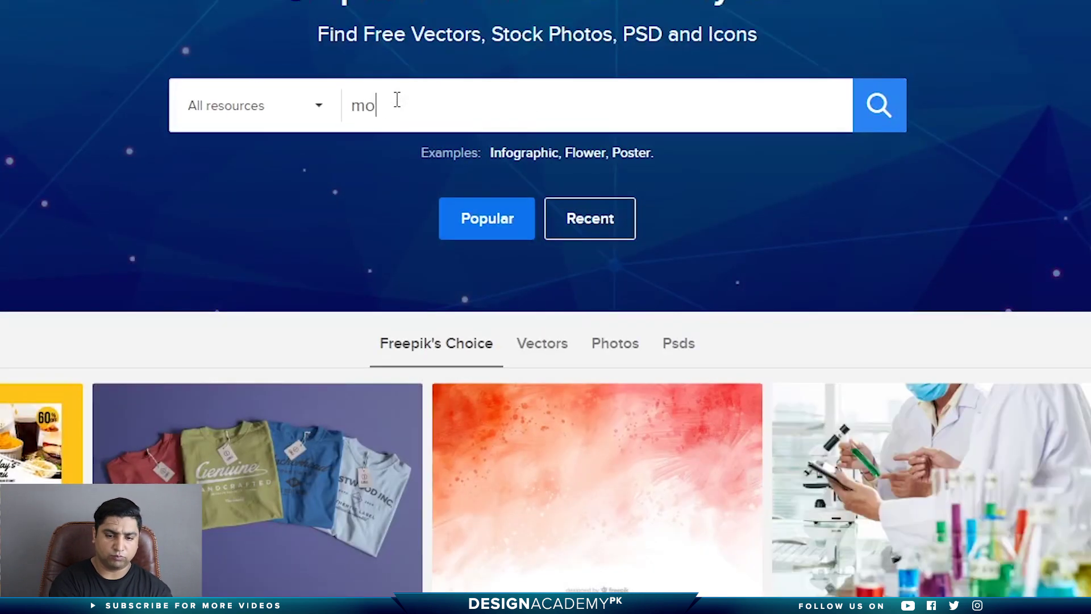
type("vies doodle")
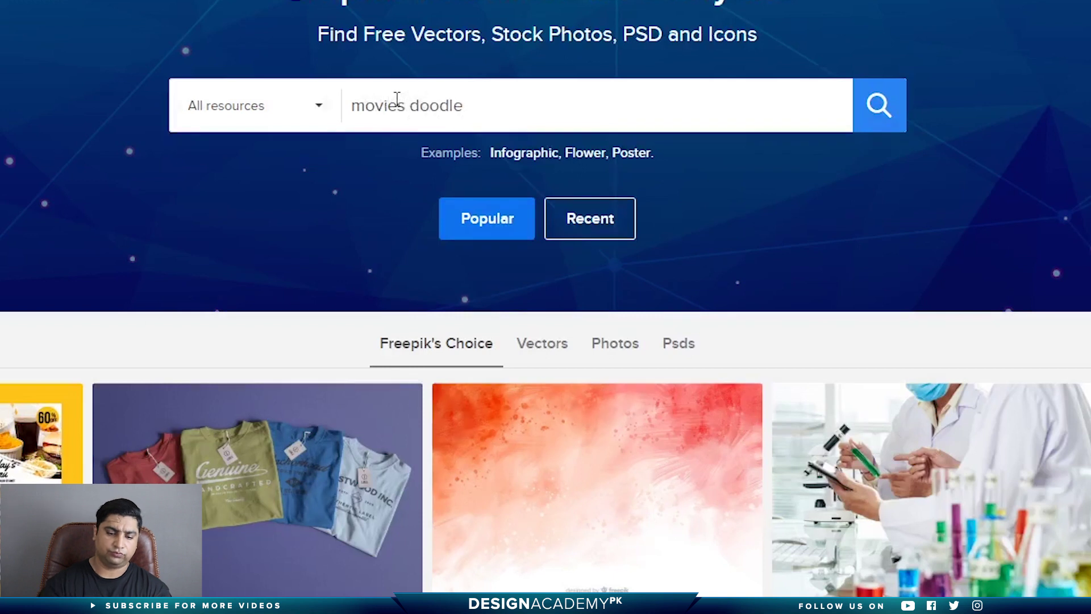
key("Return")
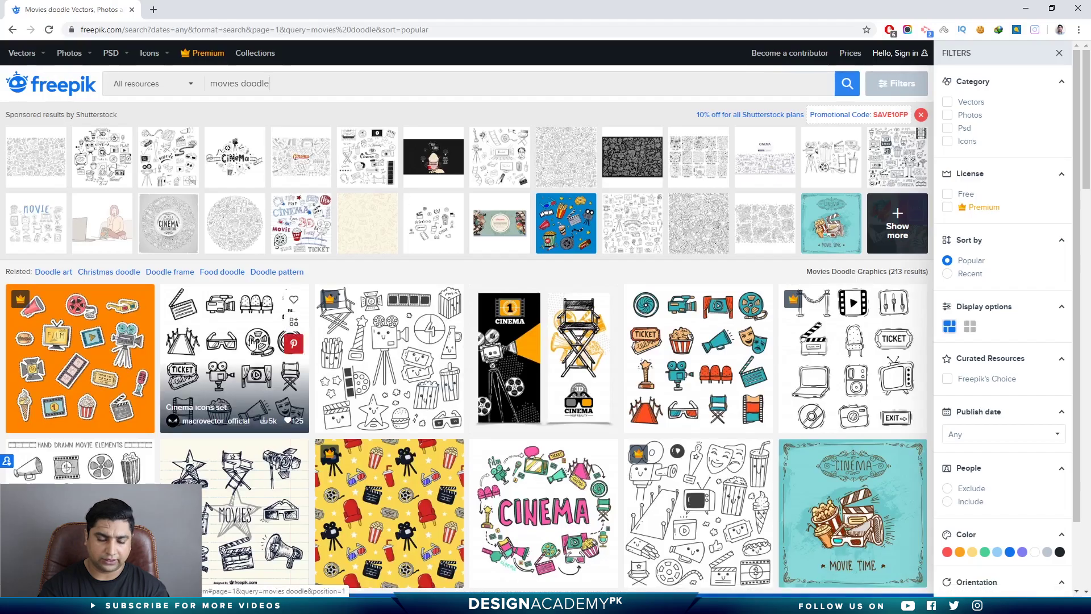
left_click(232, 356)
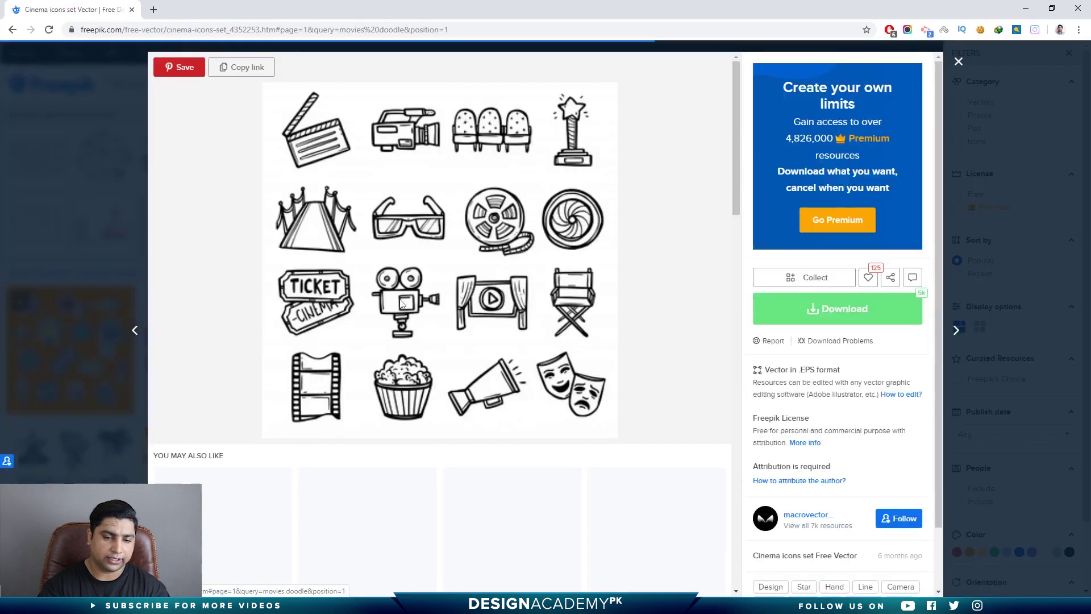
- Download the free Cinema icons set as cinema-icons-set.zip into the Downloads\Compressed folder
left_click(847, 316)
left_click(675, 318)
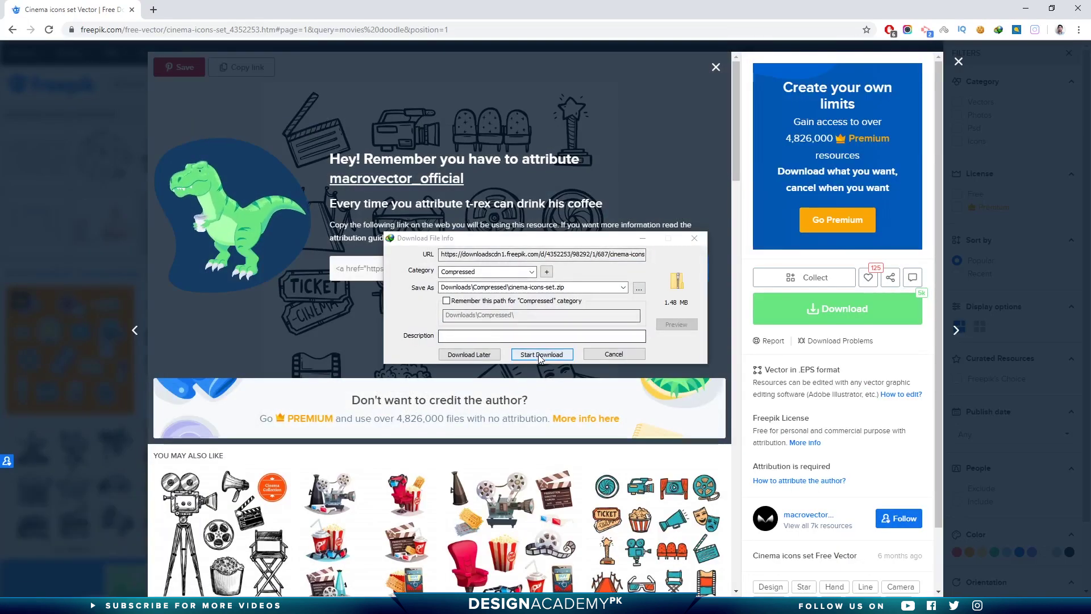
left_click(541, 354)
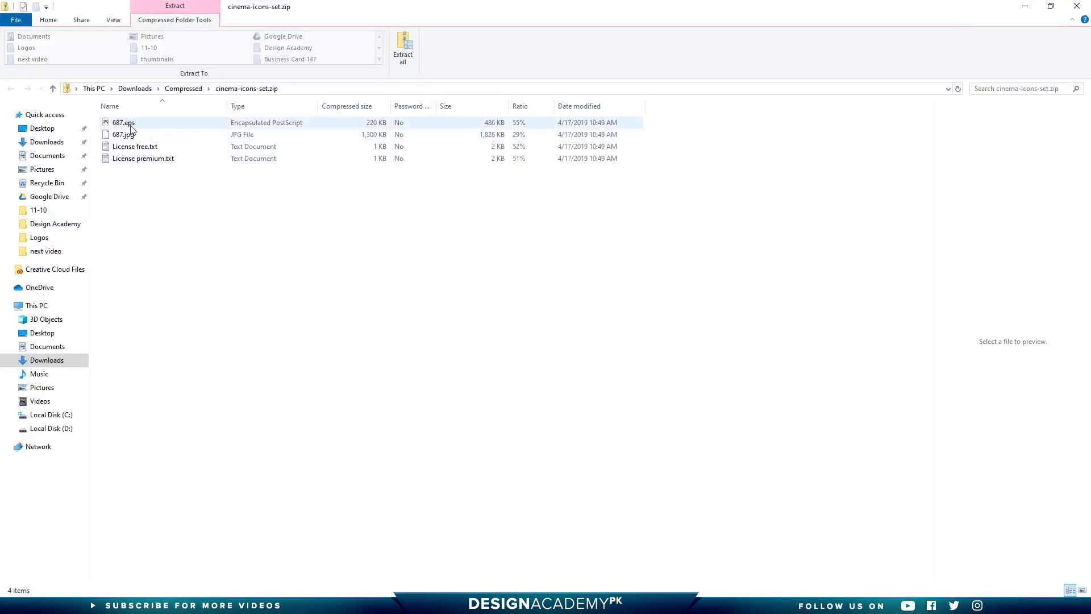
- Go to the Downloads\Compressed folder and open the extracted cinema-icons-set folder
left_click(183, 88)
scroll(171, 341, "down", 20)
left_click(139, 279)
double_click(139, 279)
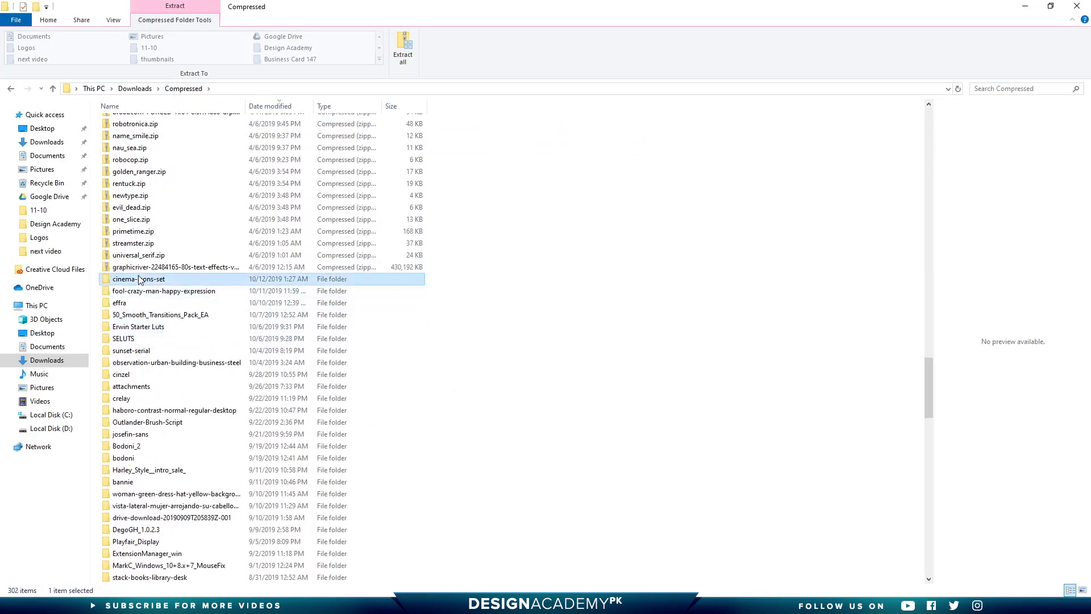
- Place 687.jpg on the podcast cover in Photoshop, scaled from its center to about 1430 x 1430 px to cover the canvas
left_click(193, 134)
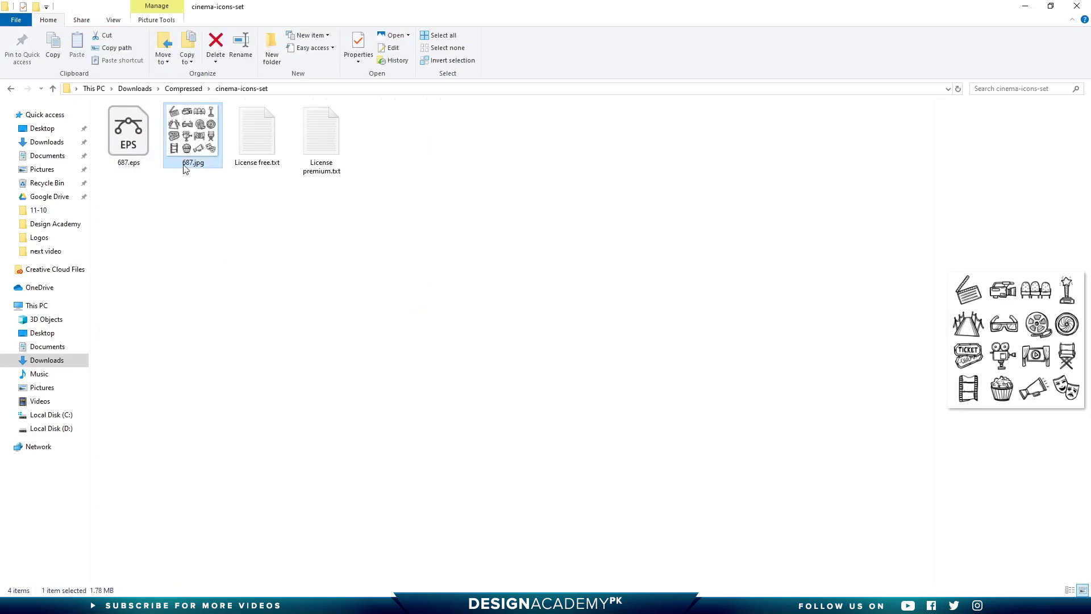
left_click_drag(191, 131, 510, 206)
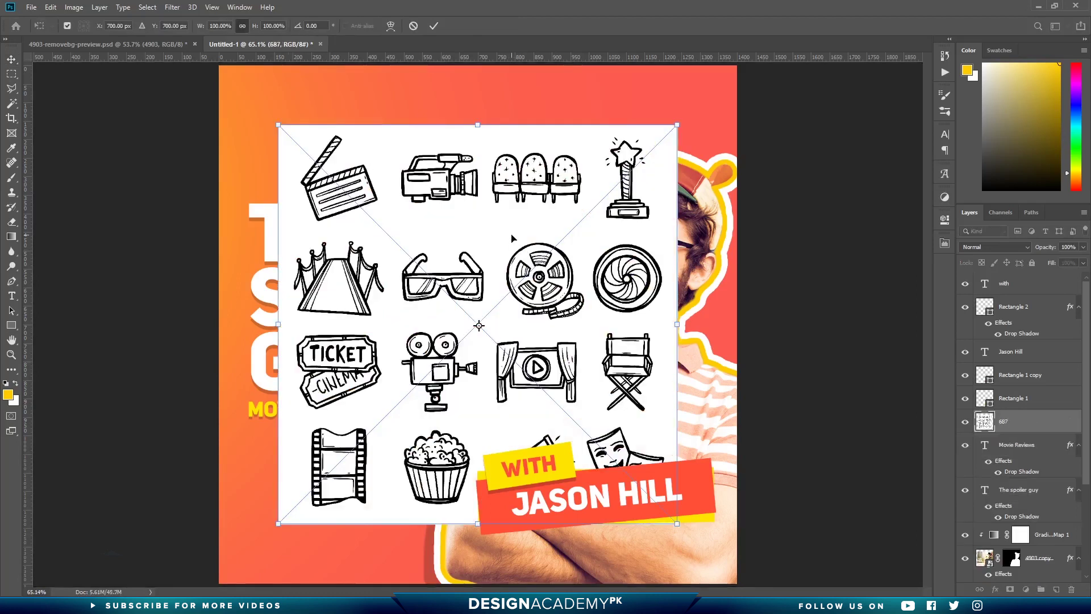
key("ctrl+space")
left_click_drag(547, 294, 490, 294)
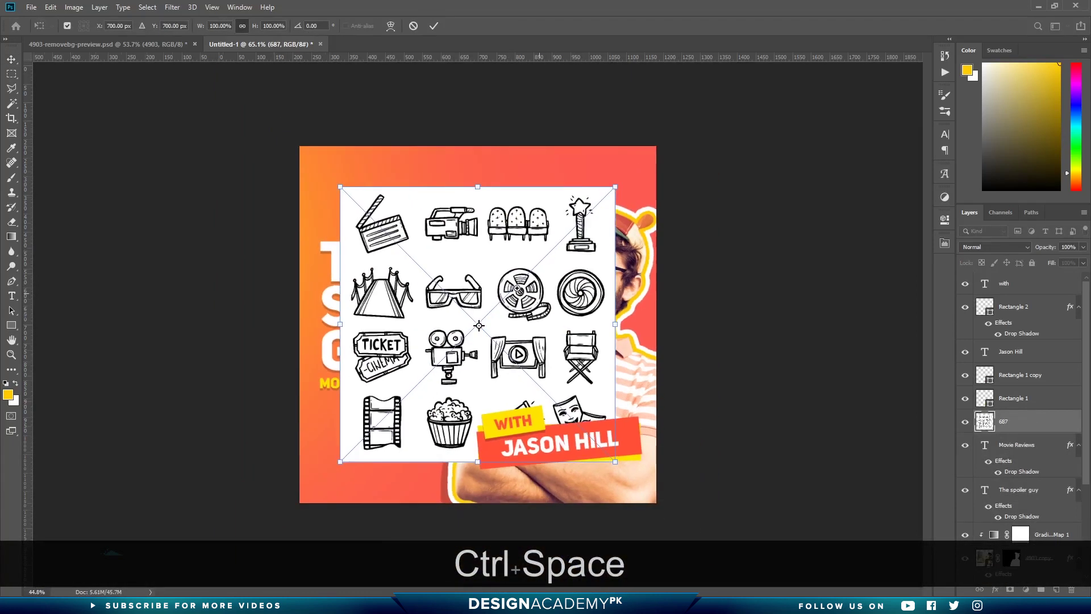
left_click_drag(617, 187, 663, 147)
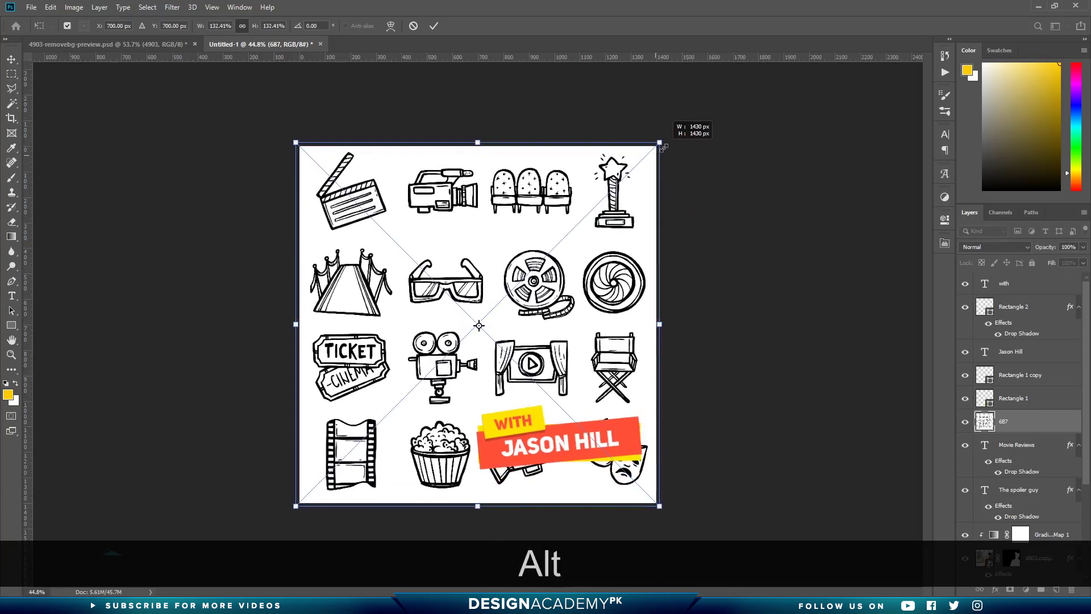
key("Return")
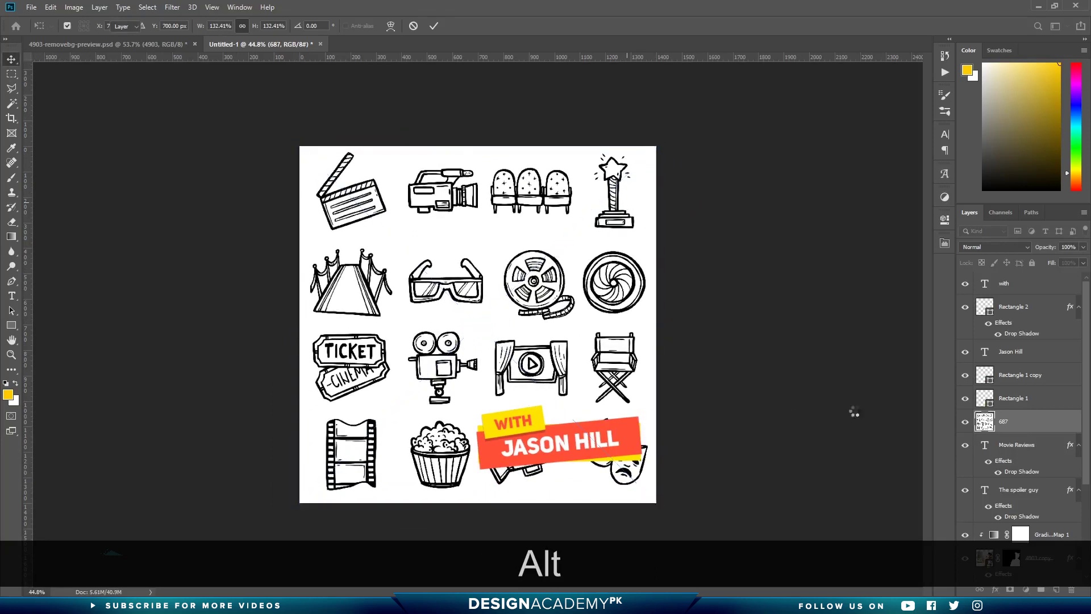
- Move the 687 doodle layer directly above Color Fill 1, beneath Layer 1, and set its blend mode to Multiply
scroll(1025, 426, "down", 3)
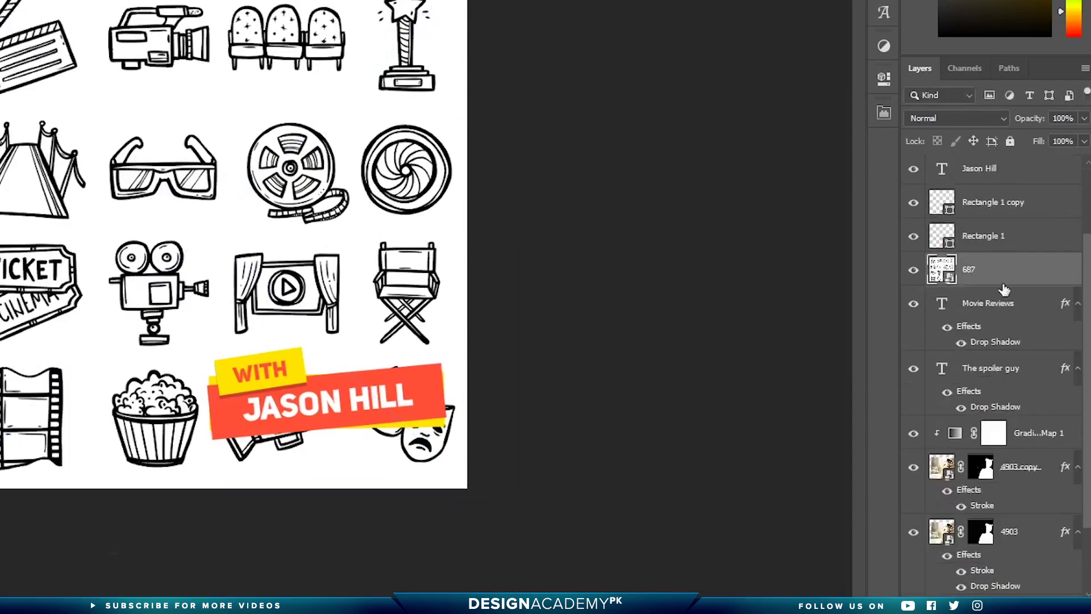
scroll(1004, 290, "down", 2)
left_click_drag(983, 181, 967, 539)
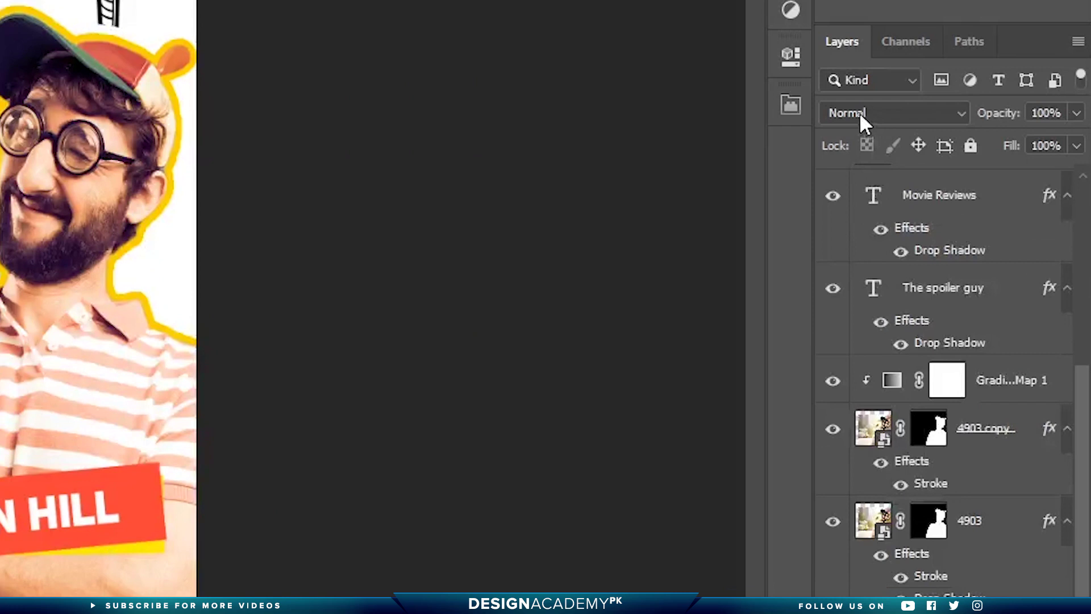
left_click(932, 117)
left_click(844, 204)
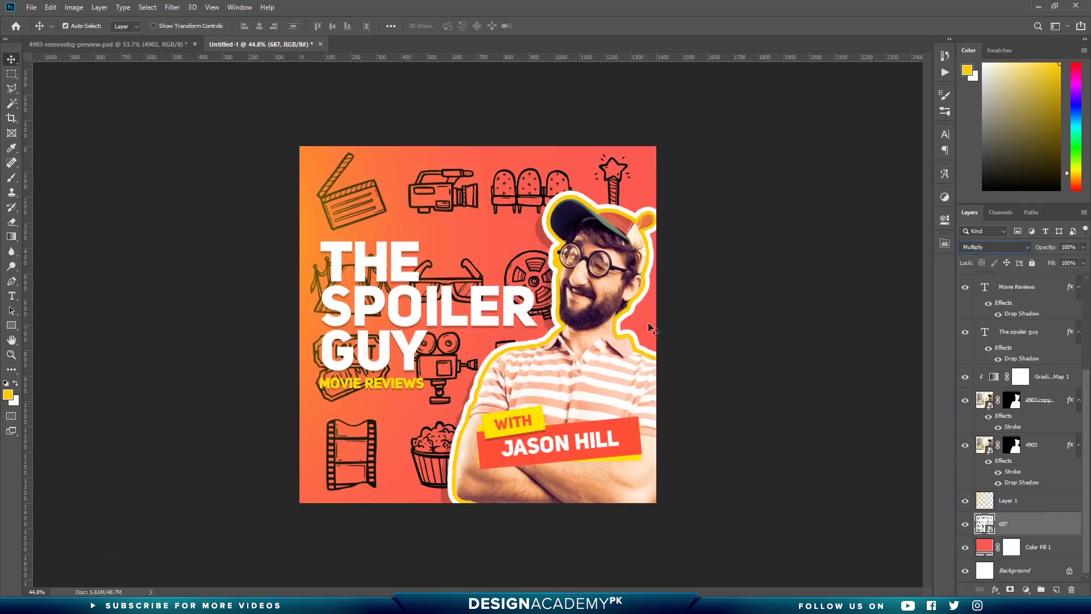
- Rotate the doodle layer about -9°, enlarge it to about 175% and shift it to extend past the canvas edges
key("ctrl+t")
left_click_drag(717, 482, 757, 483)
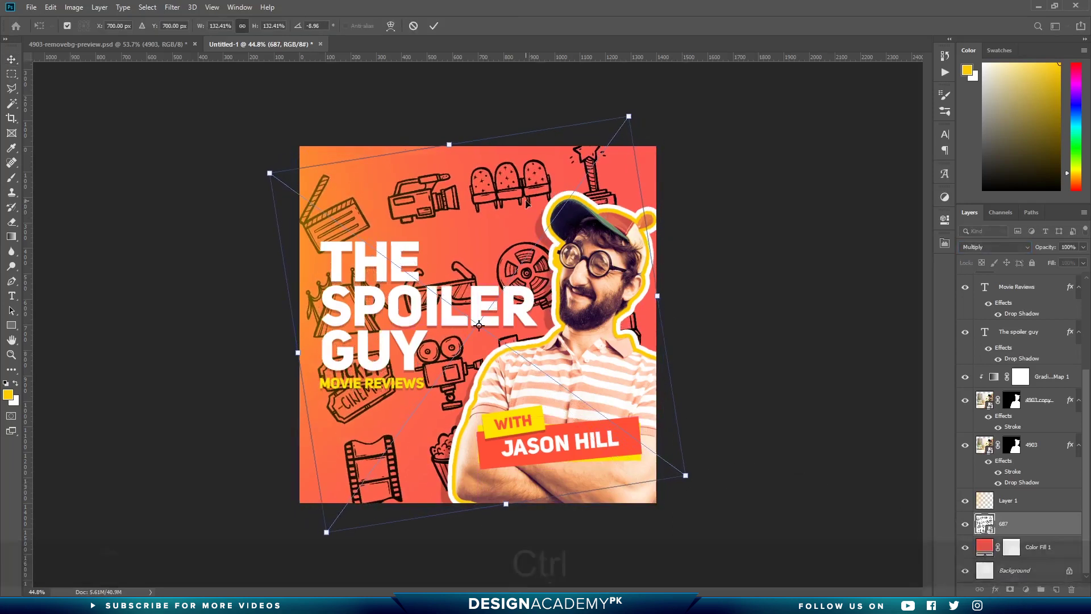
key("ctrl+space")
left_click_drag(530, 208, 495, 200)
left_click_drag(608, 421, 649, 452)
left_click_drag(503, 282, 529, 289)
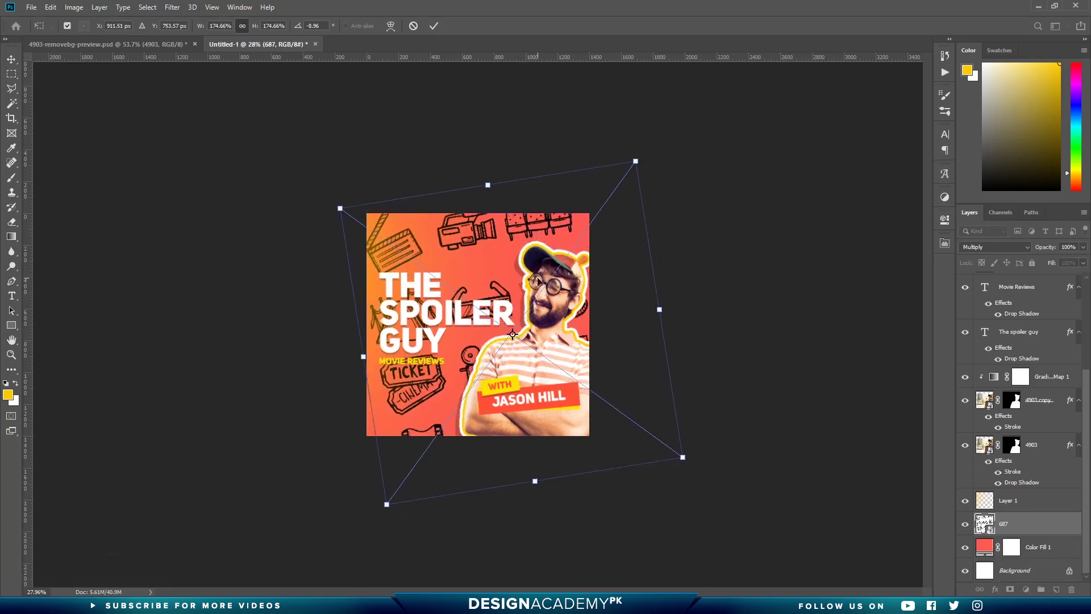
key("Return")
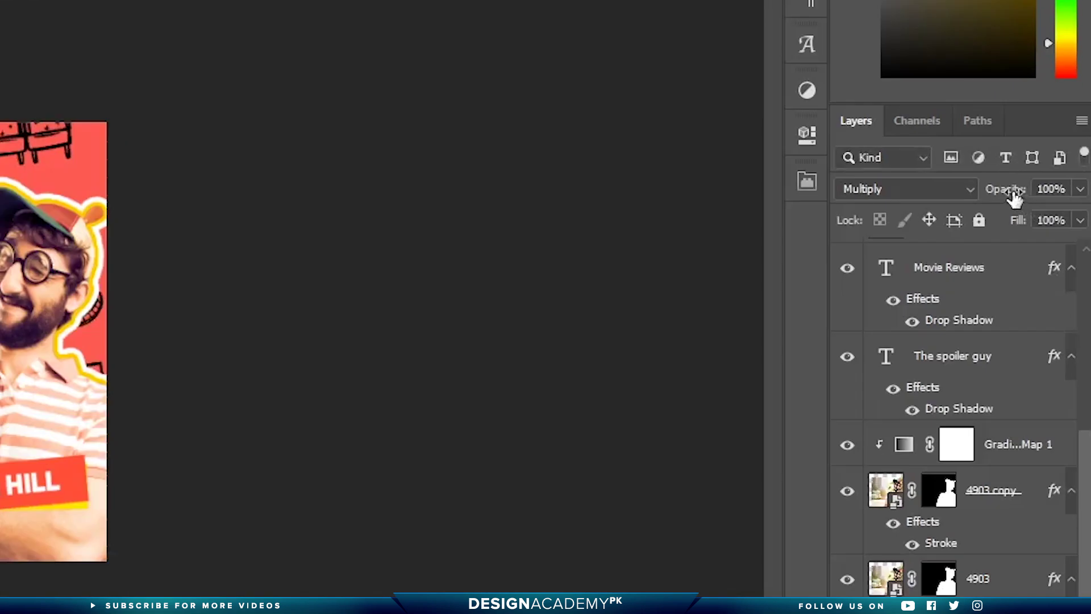
- Lower the opacity of the 687 doodle layer to 9%
left_click_drag(1048, 250, 1025, 250)
left_click_drag(967, 200, 923, 204)
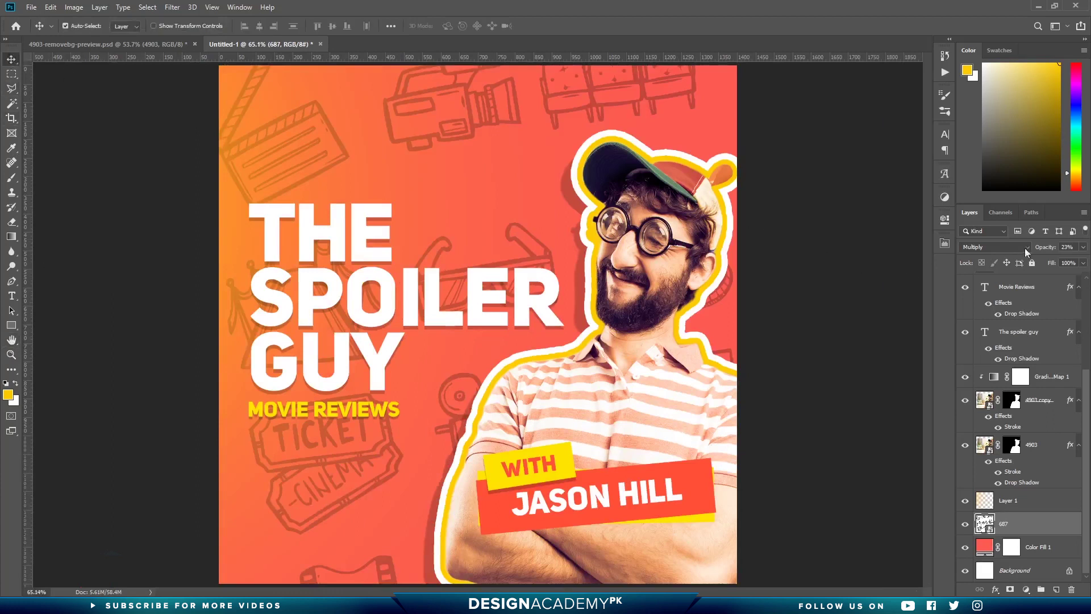
left_click_drag(1047, 251, 1038, 253)
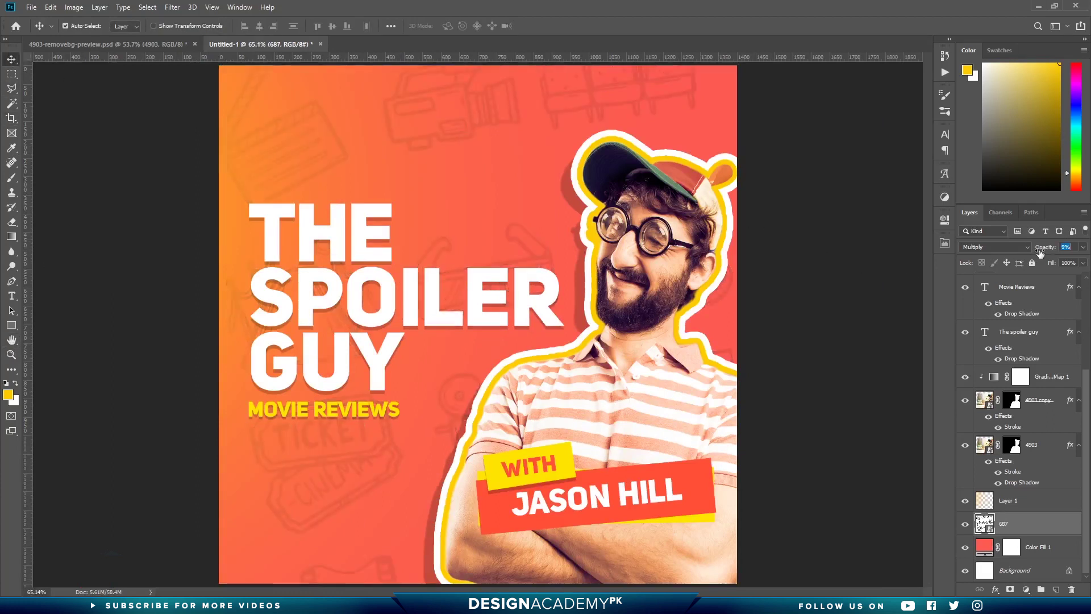